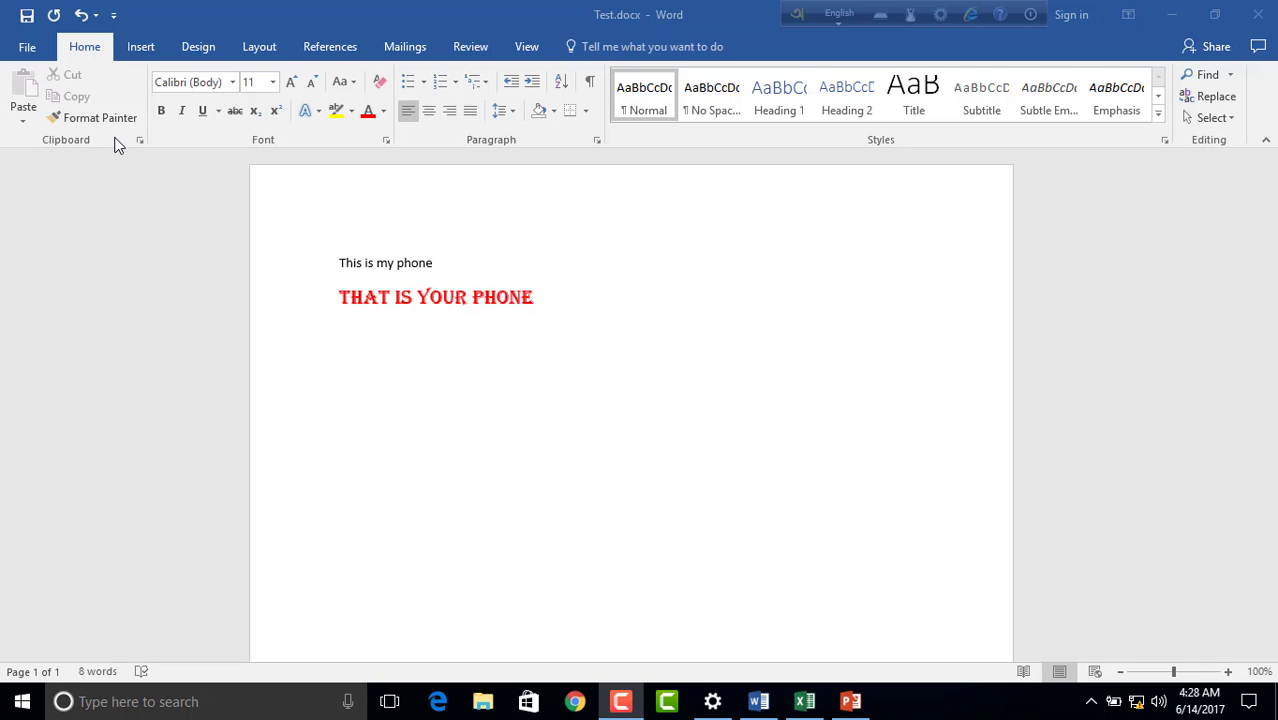
- Copy the "This is my phone" line and paste it two lines below the red "That is your phone" line
{"action": "left_click", "coordinate": [429, 275]}
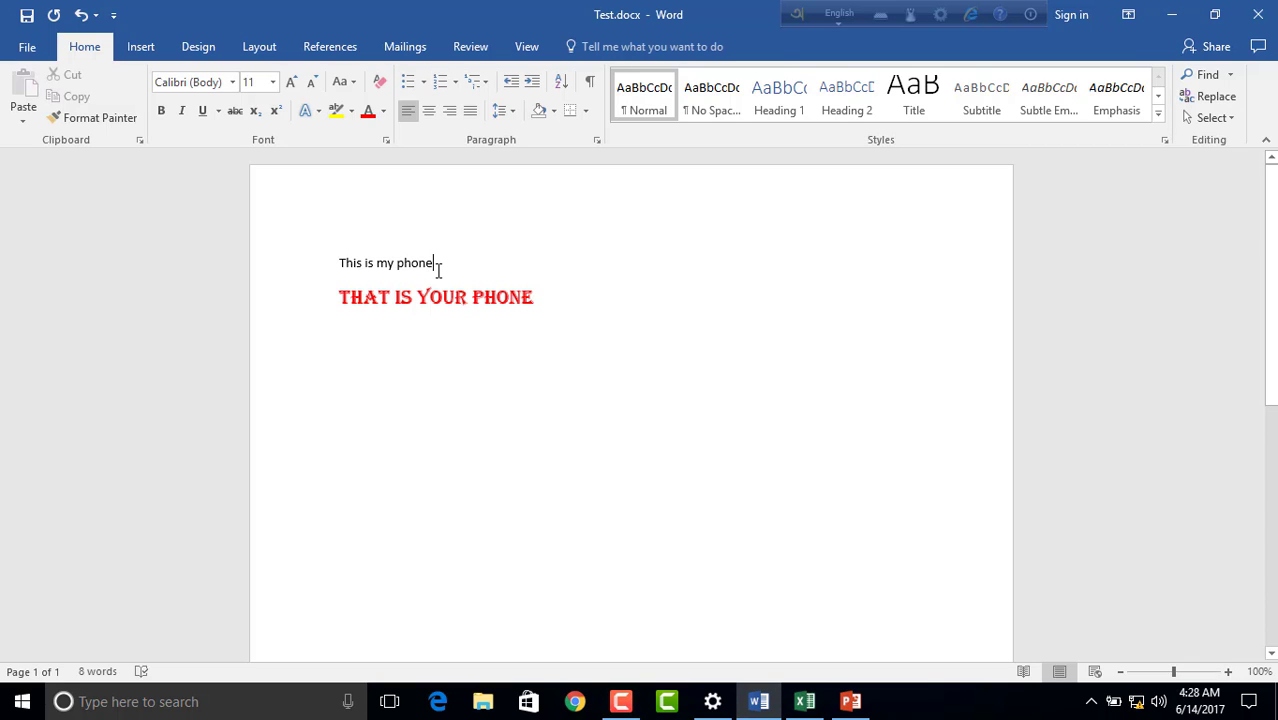
{"action": "left_click_drag", "start_coordinate": [437, 270], "coordinate": [341, 272]}
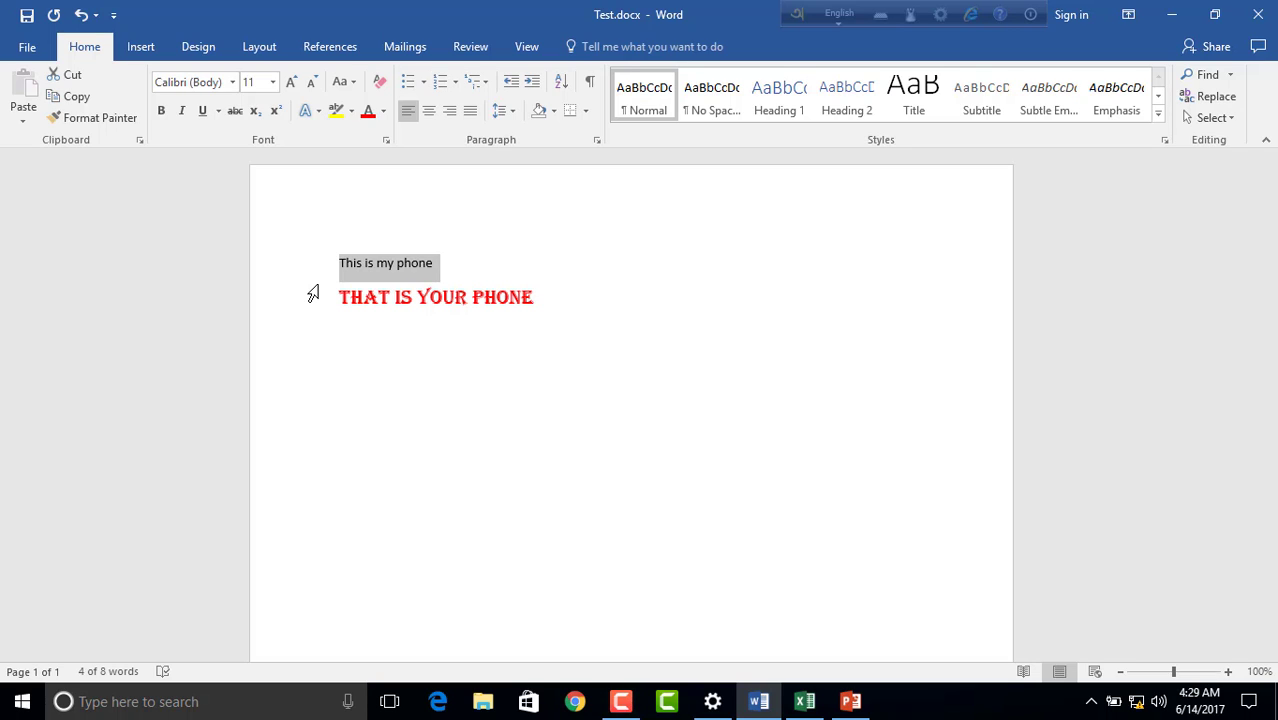
{"action": "left_click", "coordinate": [81, 99]}
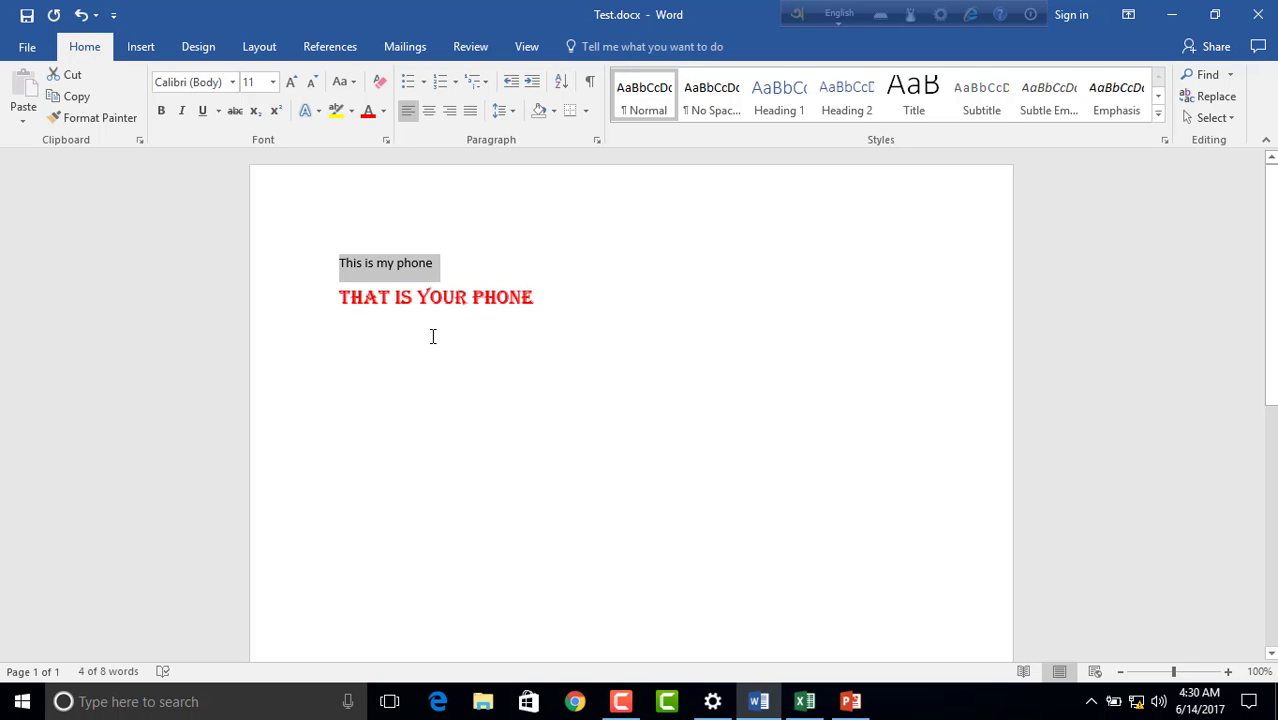
{"action": "left_click", "coordinate": [85, 100]}
{"action": "left_click", "coordinate": [553, 317]}
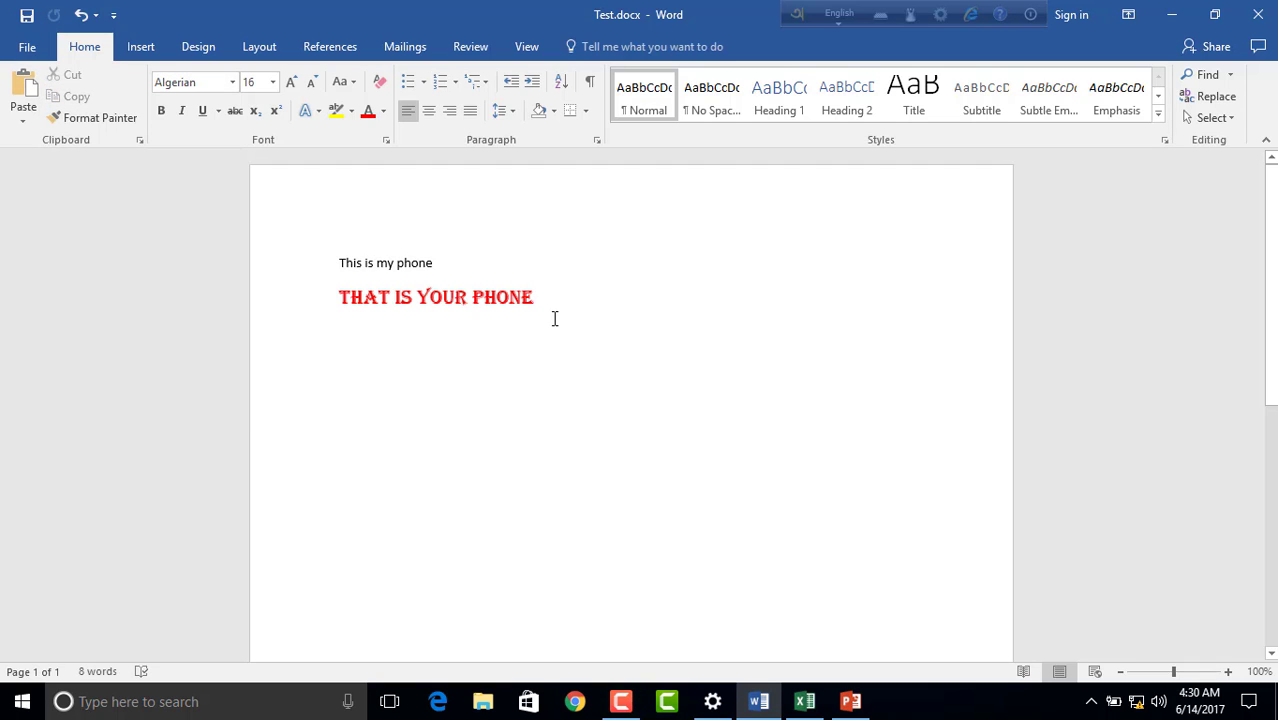
{"action": "key", "text": "Return"}
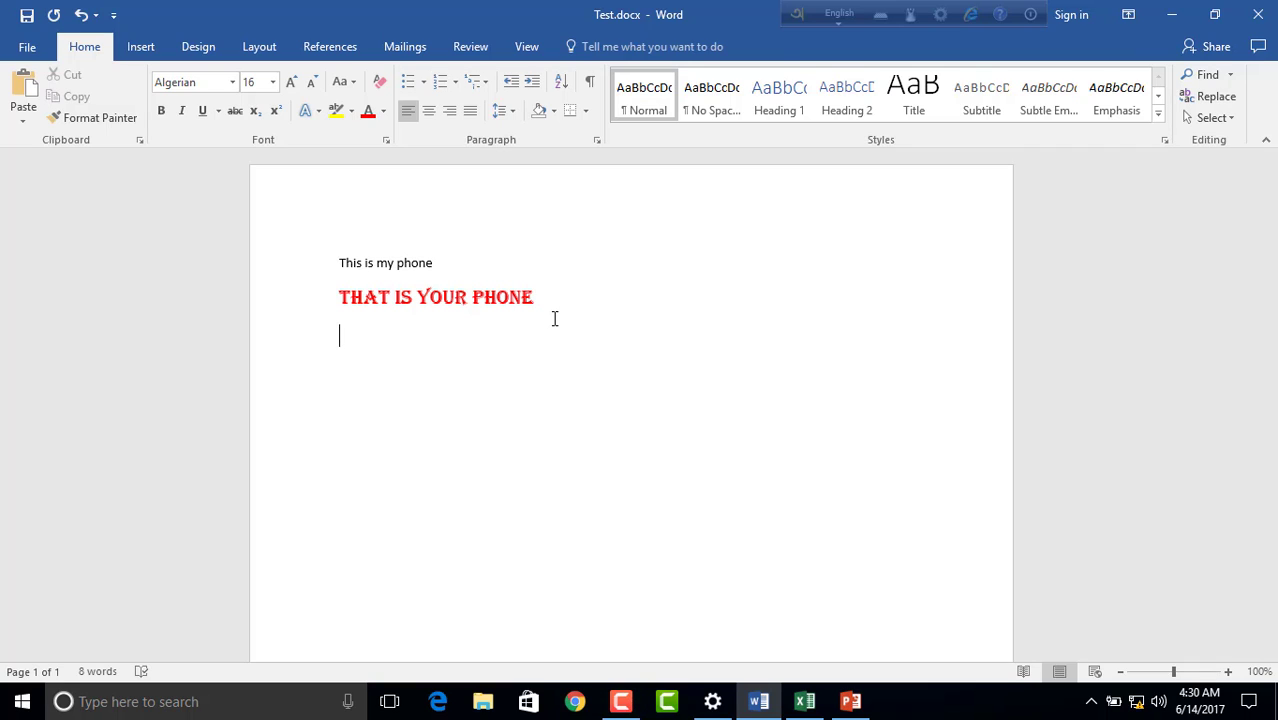
{"action": "key", "text": "Return"}
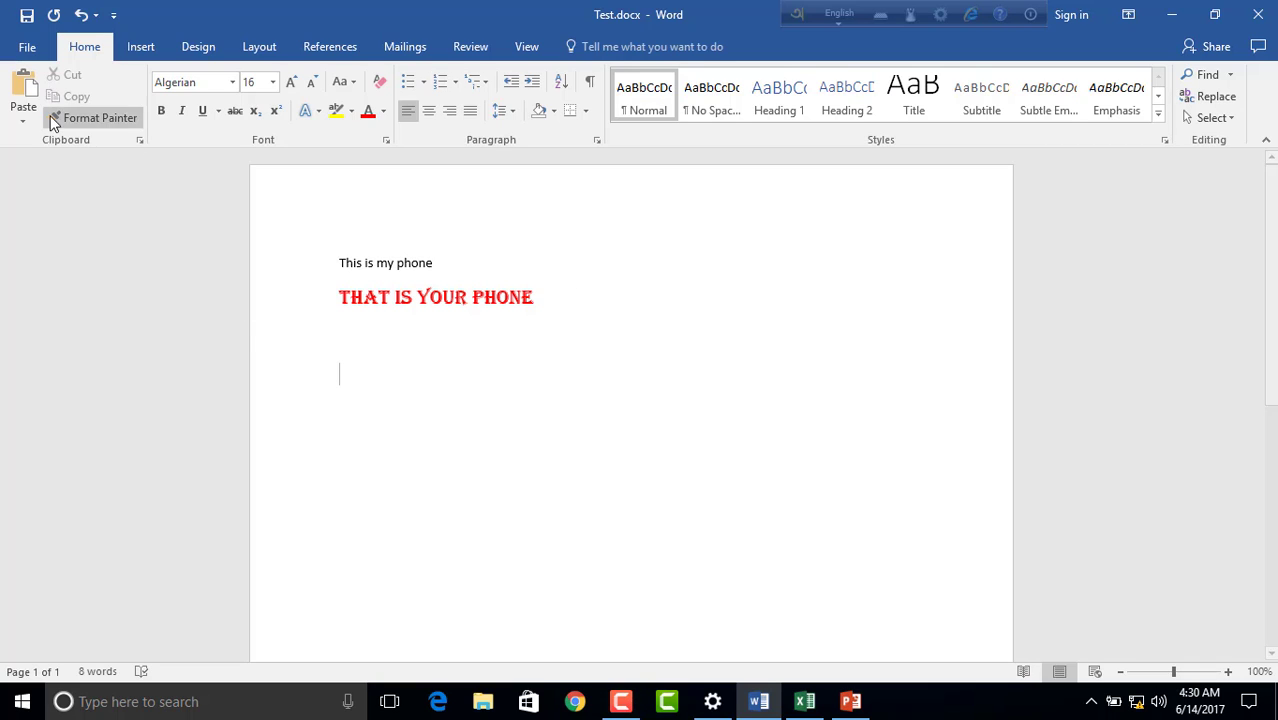
{"action": "left_click", "coordinate": [22, 95]}
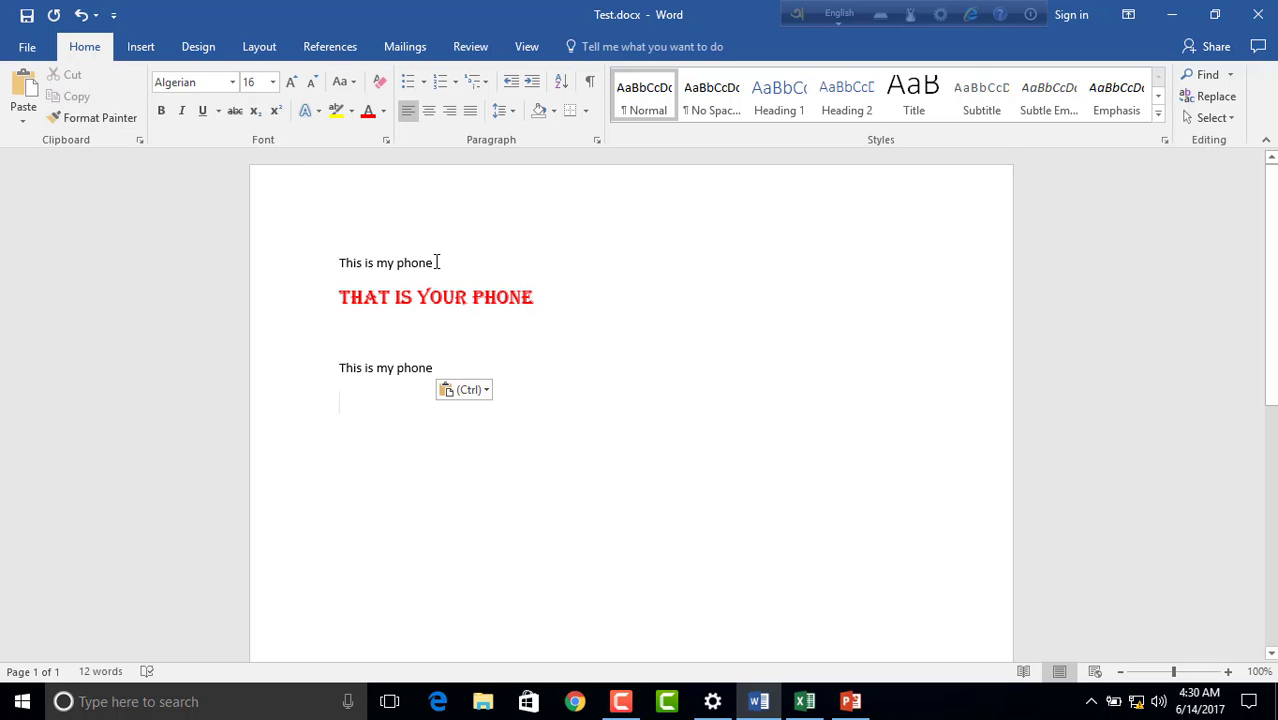
- Cut the first "This is my phone" line and paste it two lines below the remaining copy
{"action": "left_click_drag", "start_coordinate": [437, 262], "coordinate": [351, 264]}
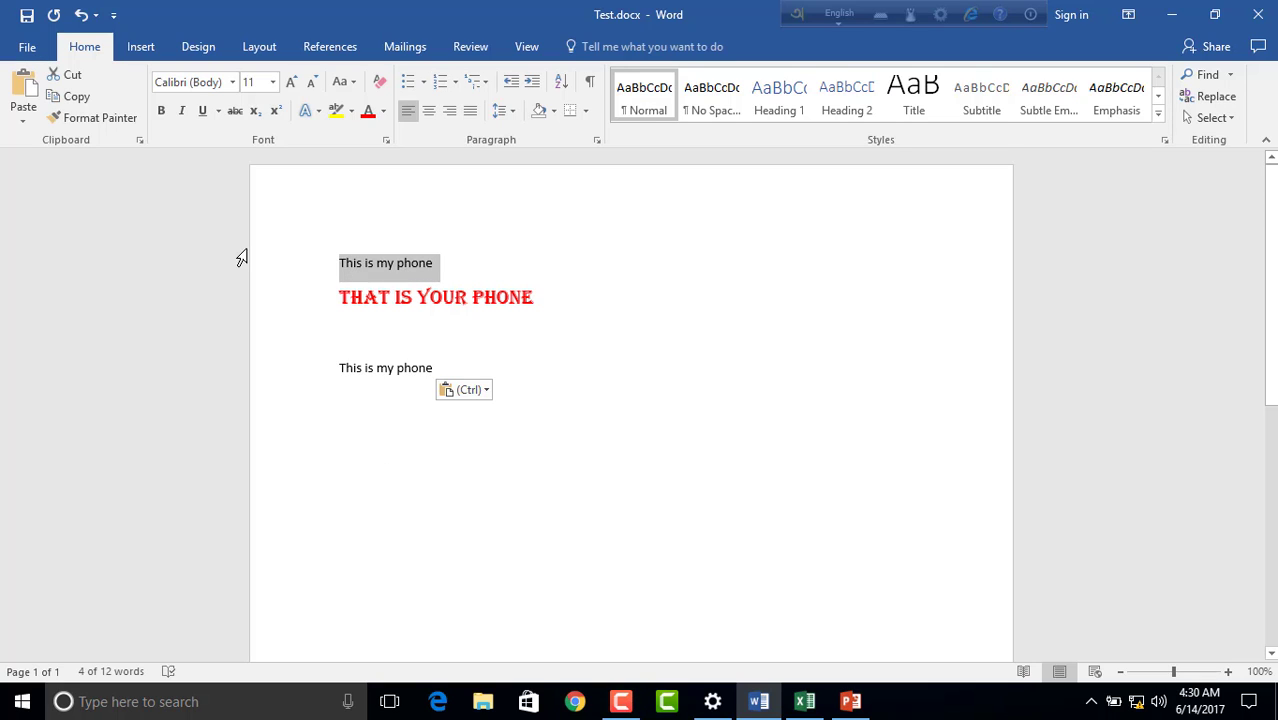
{"action": "left_click", "coordinate": [70, 78]}
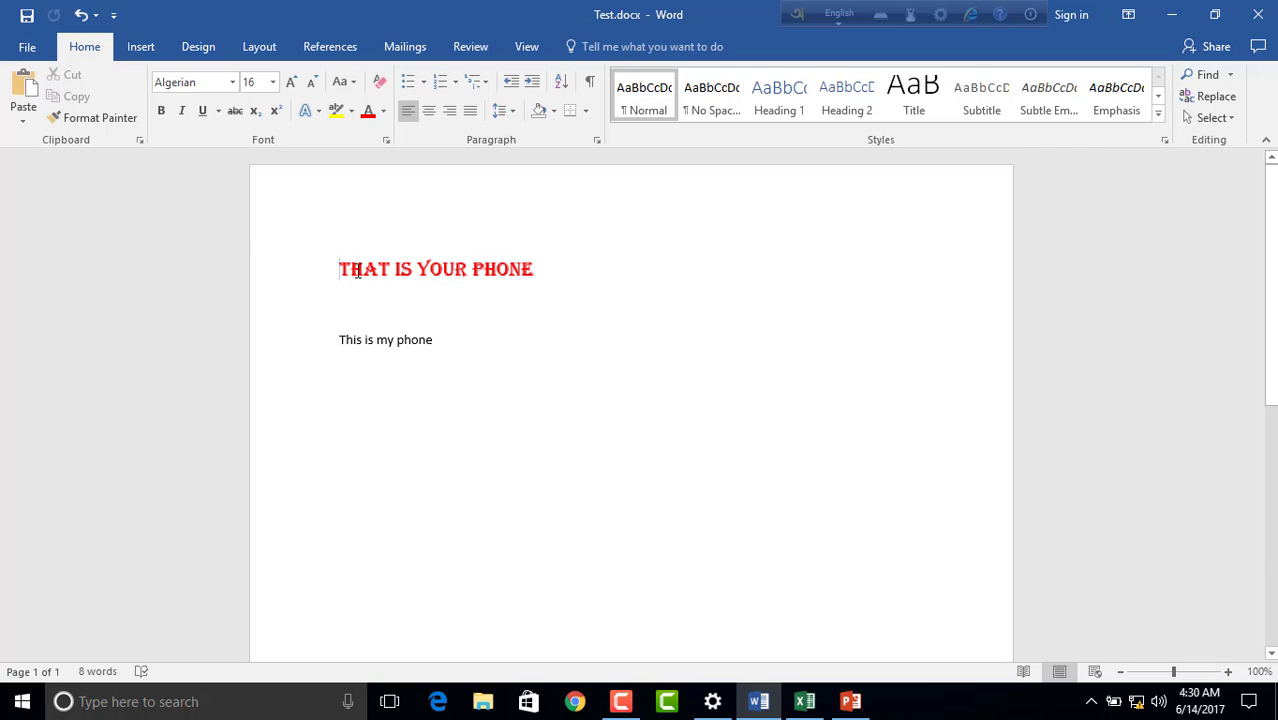
{"action": "left_click", "coordinate": [458, 347]}
{"action": "key", "text": "Return"}
{"action": "key", "text": "Return"}
{"action": "left_click", "coordinate": [24, 90]}
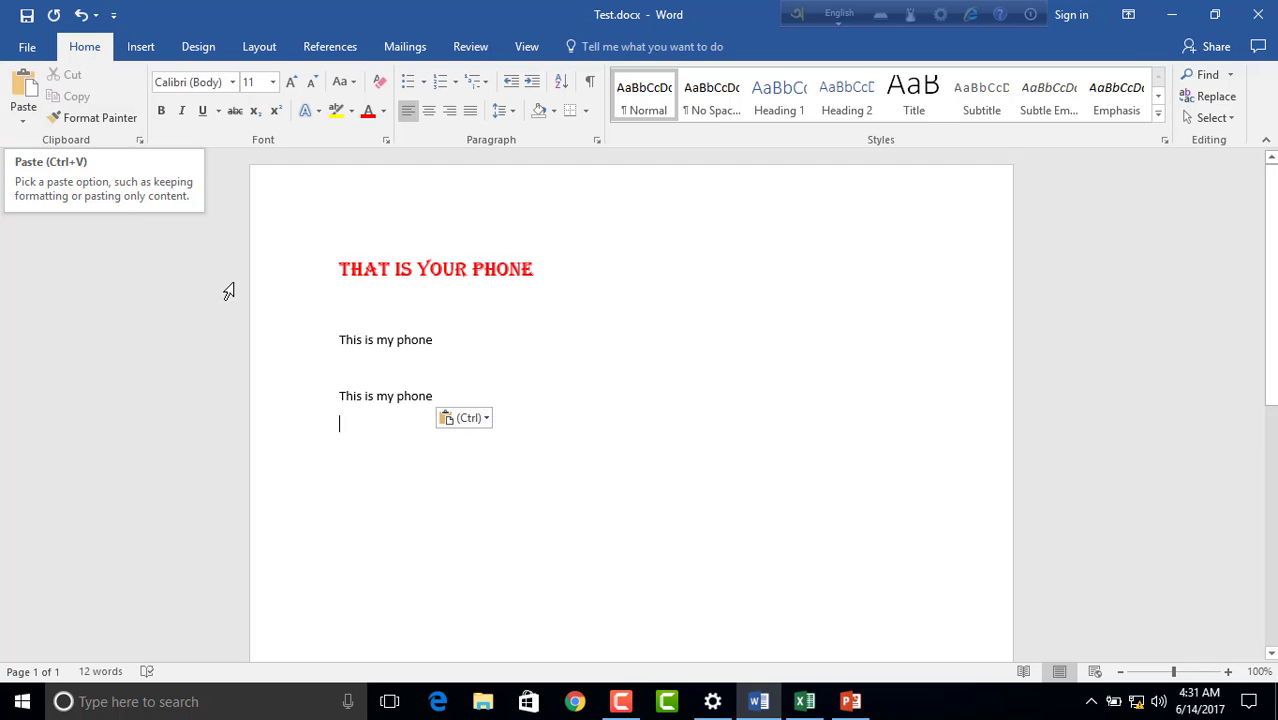
- Copy the red "That is your phone" line and add two blank lines beneath it
{"action": "left_click", "coordinate": [25, 119]}
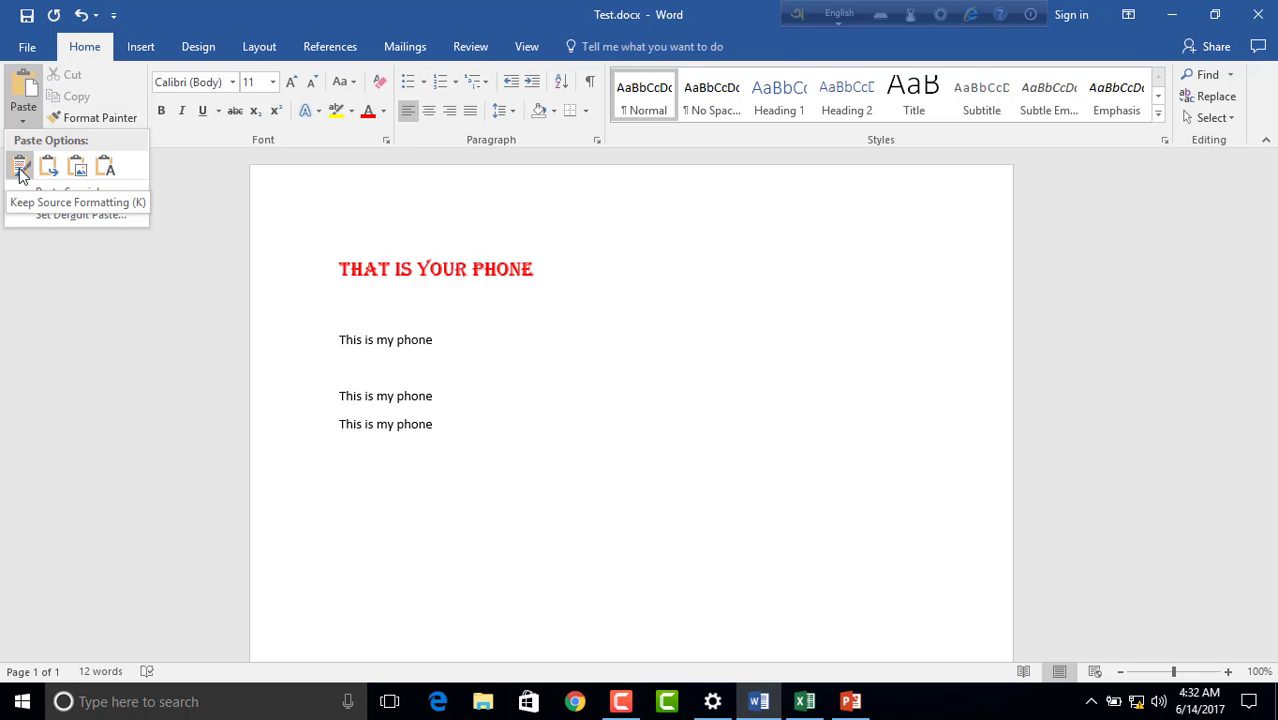
{"action": "left_click", "coordinate": [538, 270]}
{"action": "left_click_drag", "start_coordinate": [538, 270], "coordinate": [356, 281]}
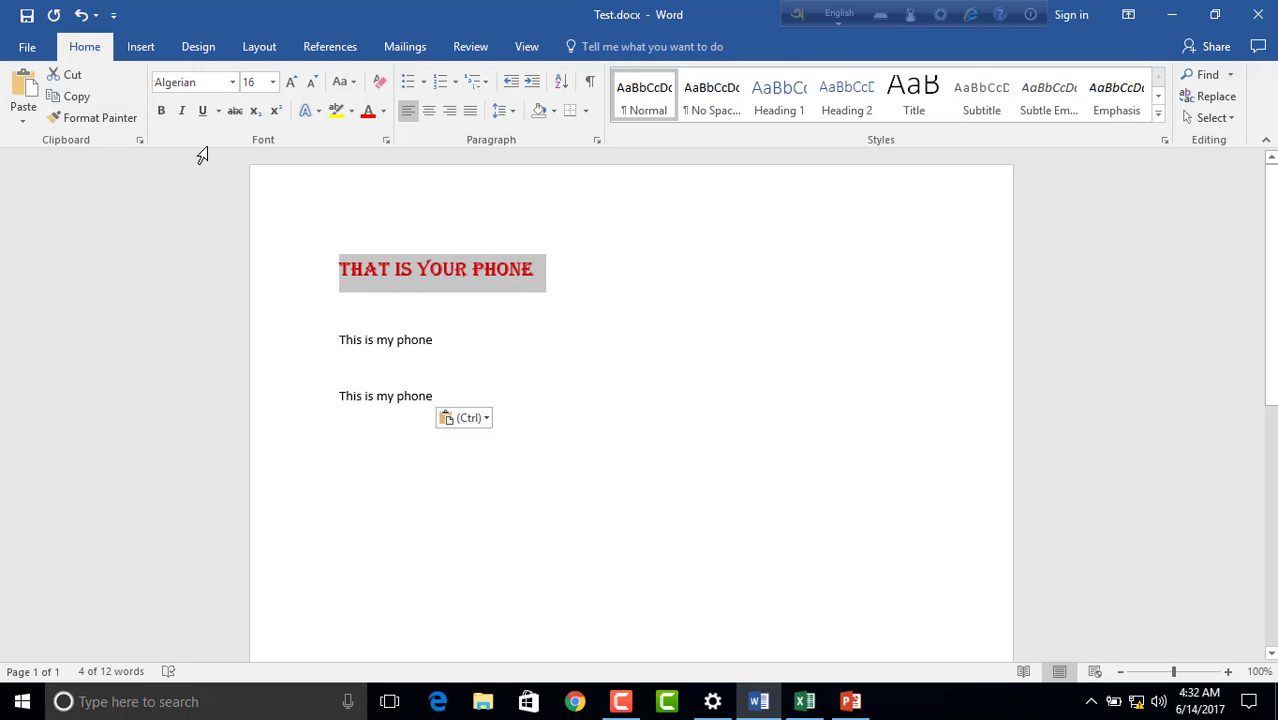
{"action": "left_click", "coordinate": [78, 97]}
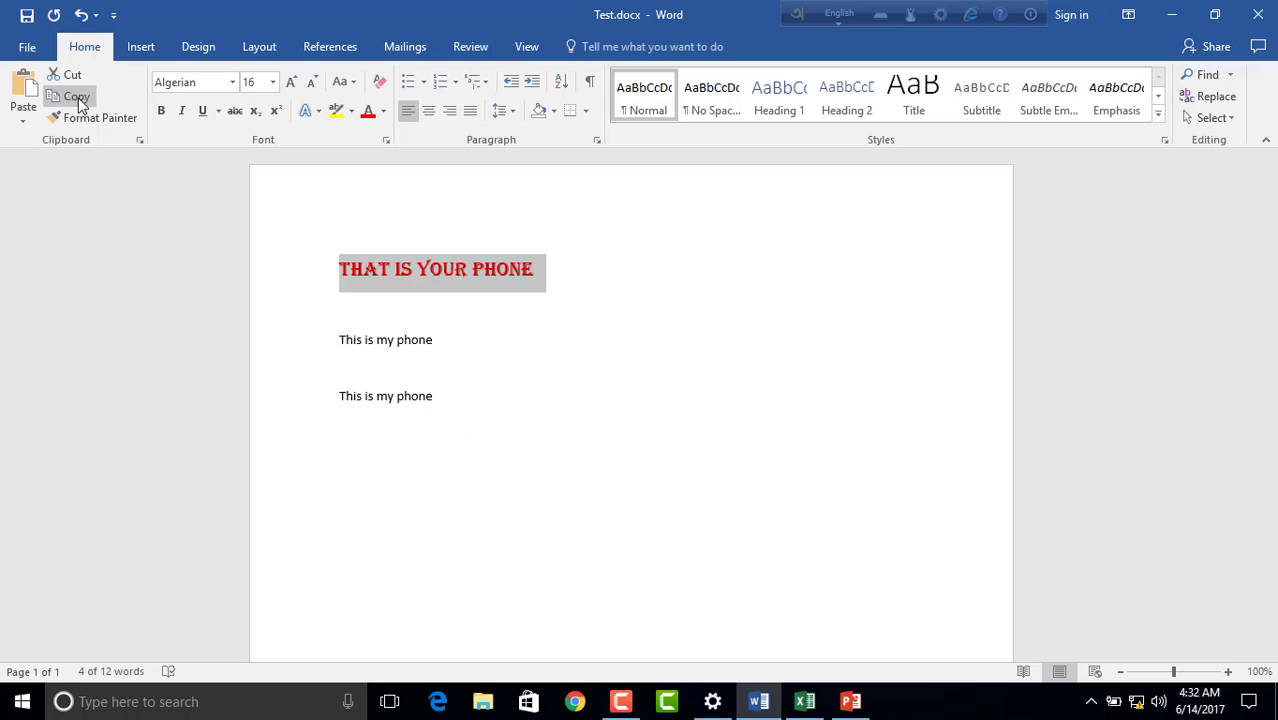
{"action": "left_click", "coordinate": [572, 272]}
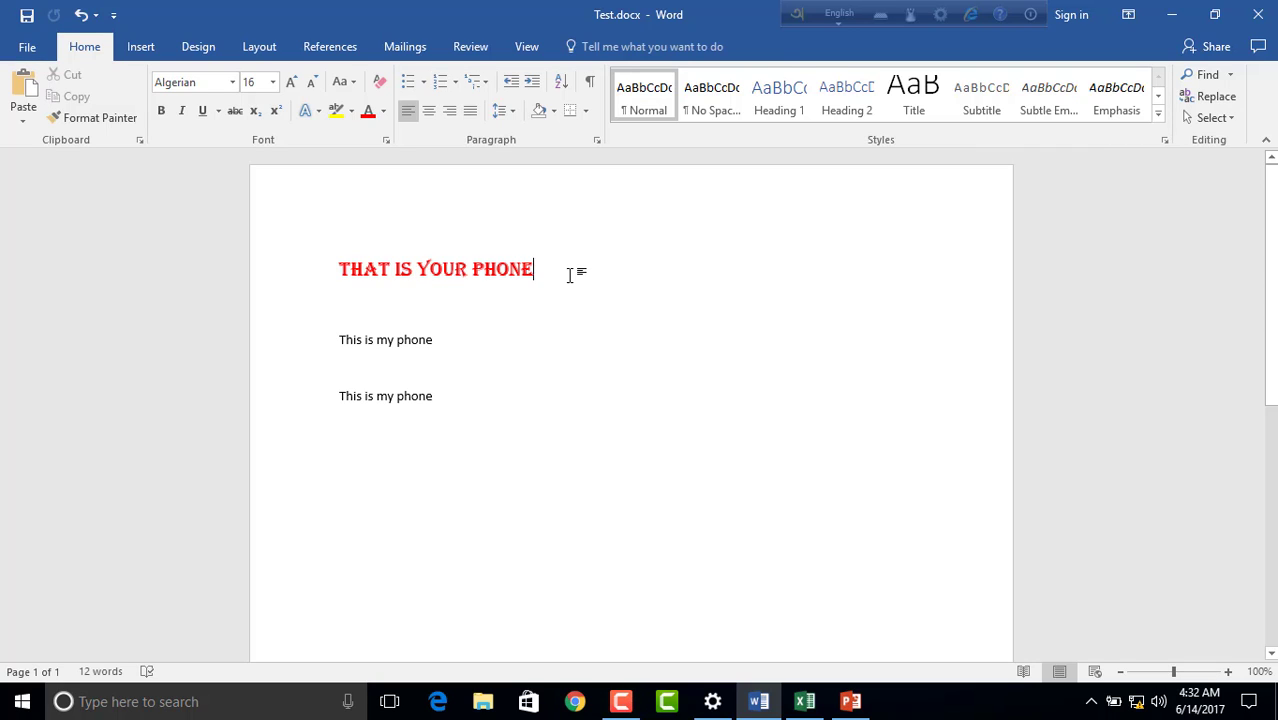
{"action": "key", "text": "Return"}
{"action": "key", "text": "Return"}
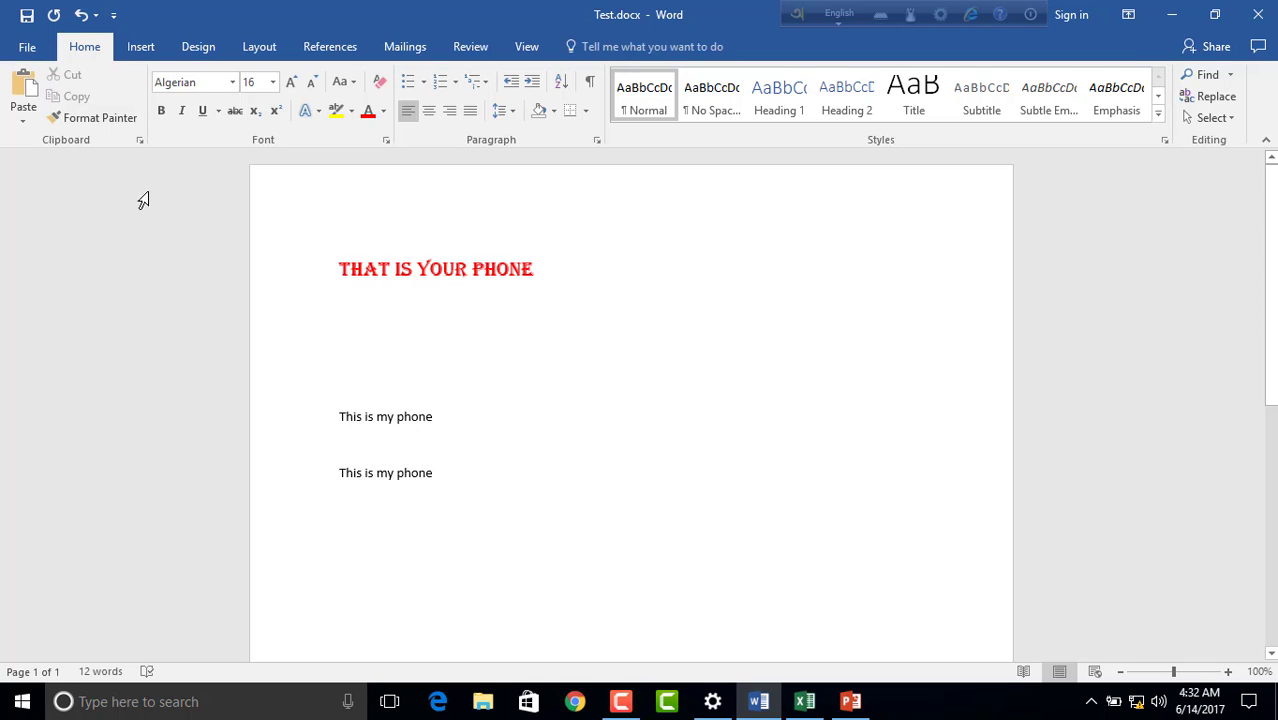
- Preview the Merge Formatting paste option on the blank line below the red text
{"action": "left_click", "coordinate": [23, 122]}
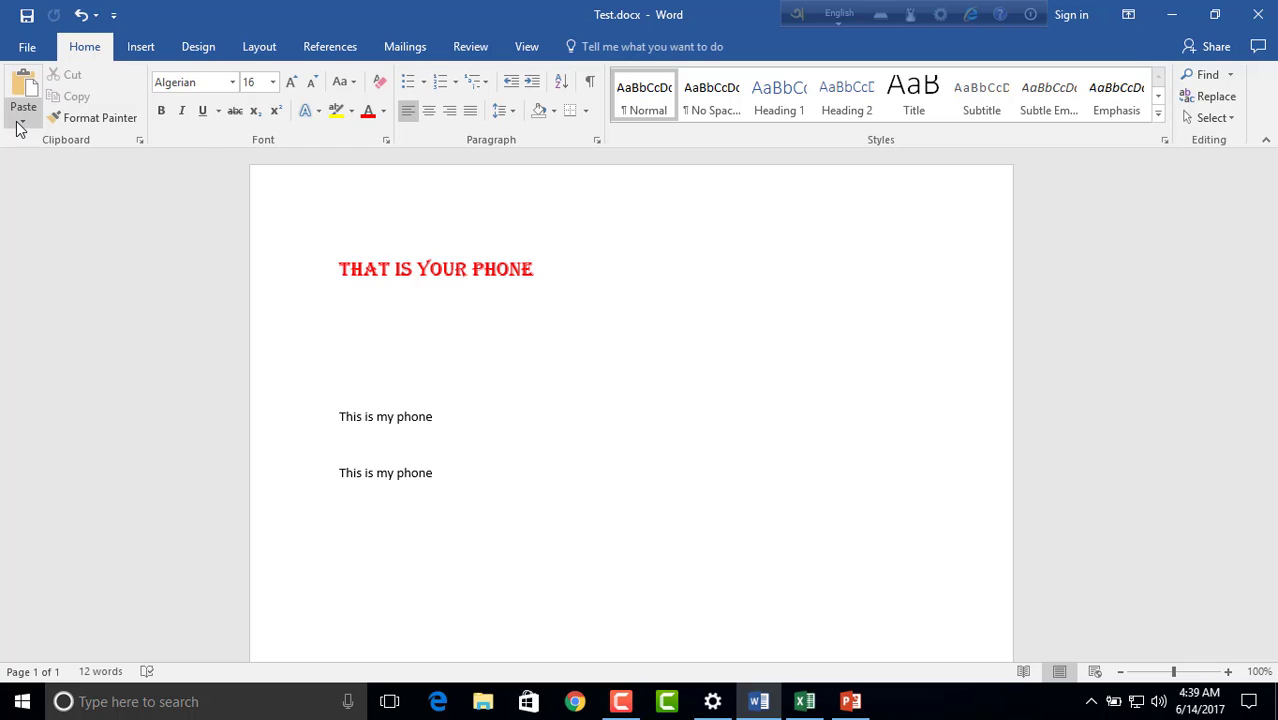
{"action": "left_click", "coordinate": [18, 124]}
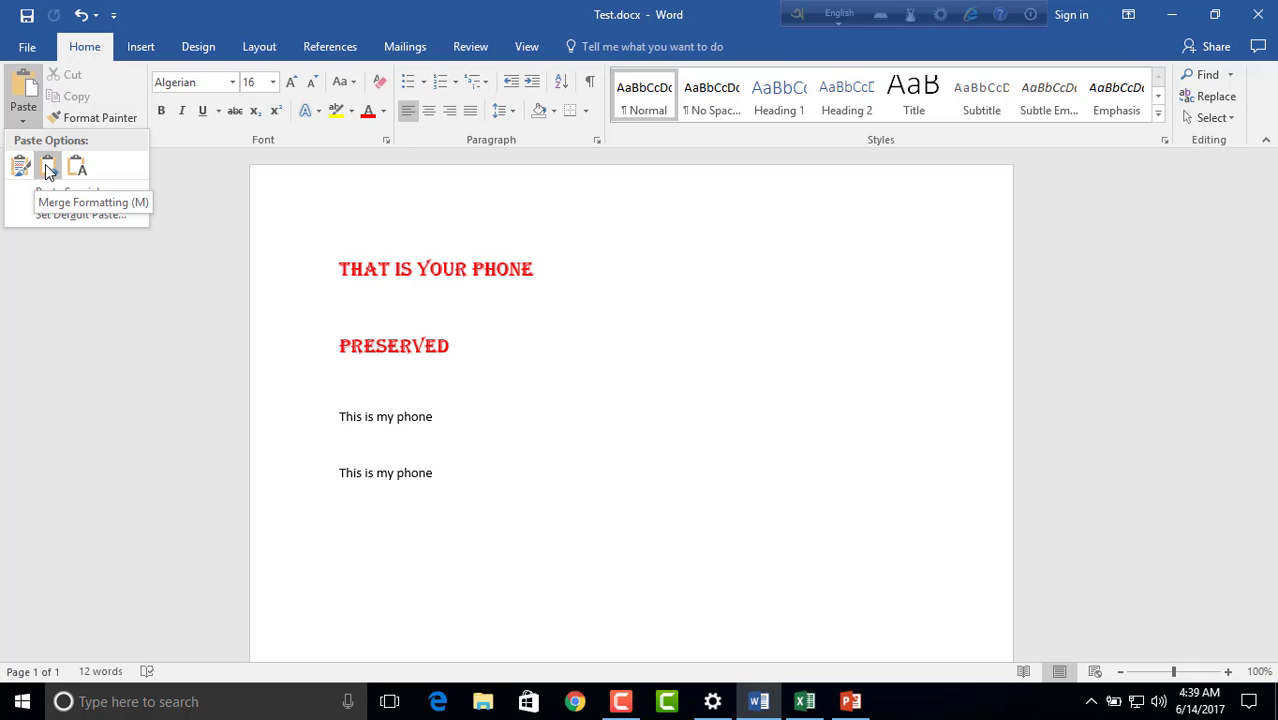
{"action": "left_click", "coordinate": [537, 272]}
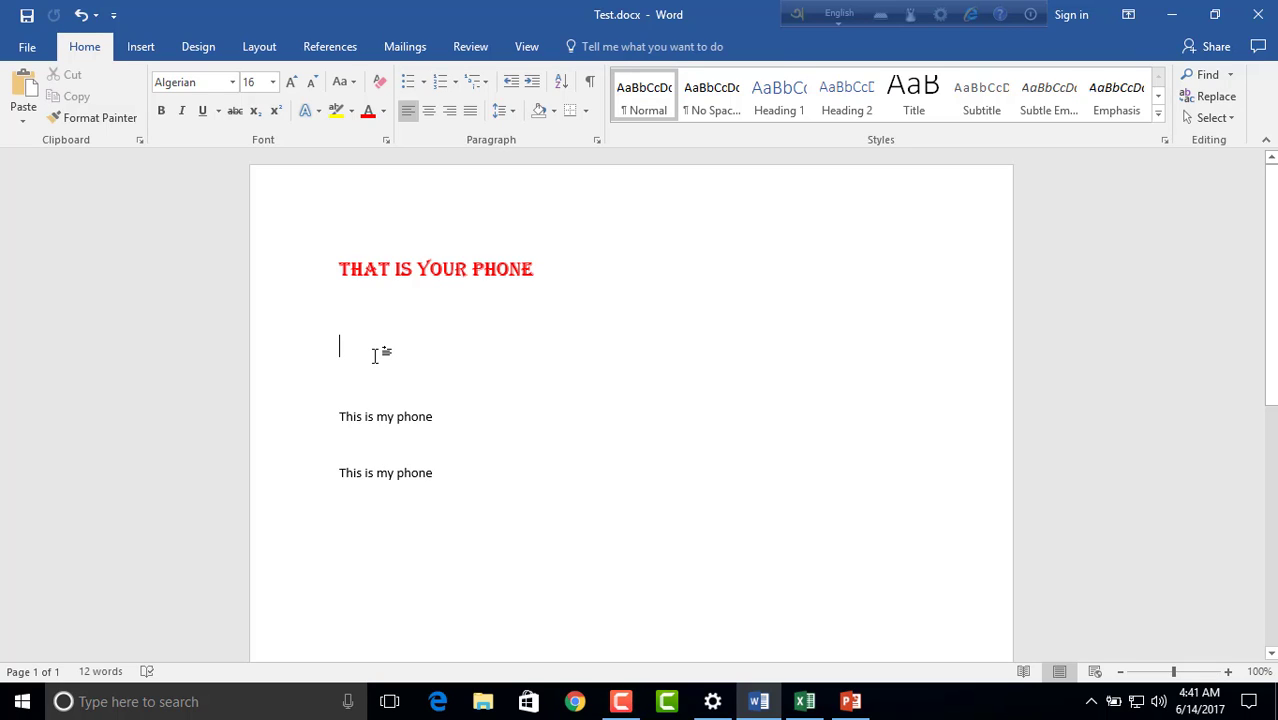
{"action": "left_click", "coordinate": [23, 120]}
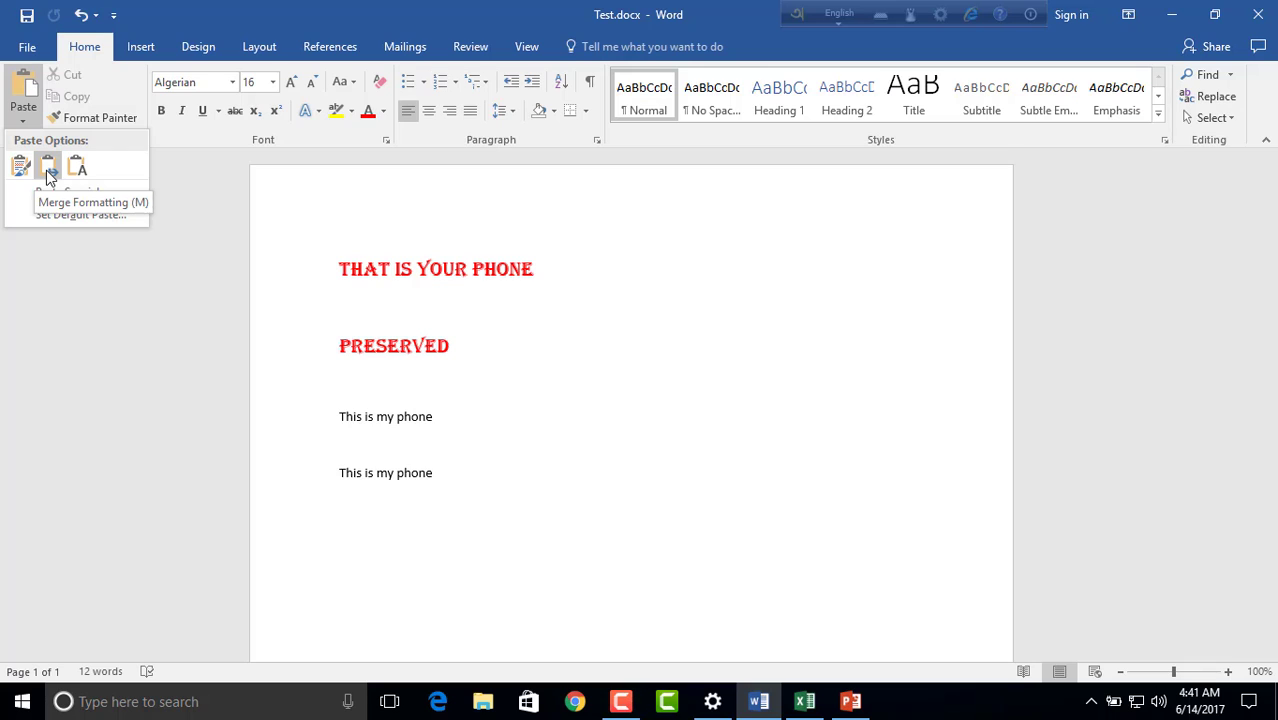
- Replace the red "That is your phone" line with a picture of itself using the Picture paste option
{"action": "left_click", "coordinate": [545, 273]}
{"action": "left_click_drag", "start_coordinate": [545, 270], "coordinate": [361, 283]}
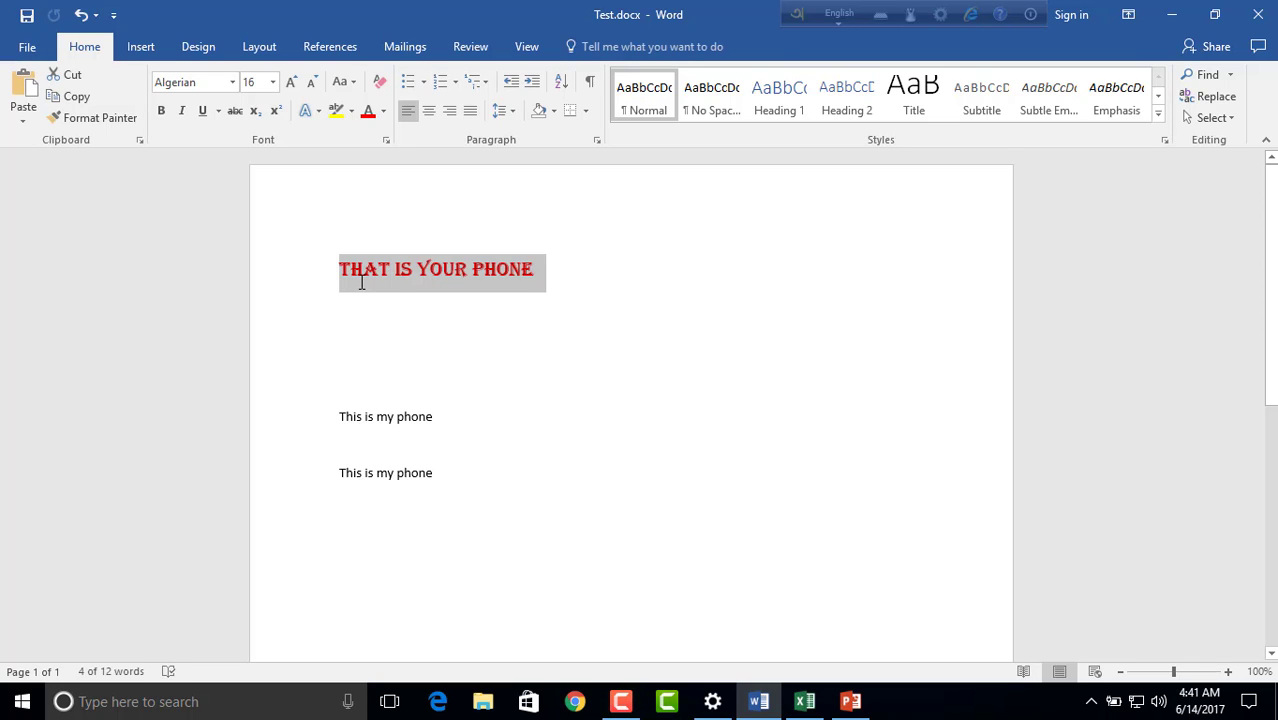
{"action": "left_click", "coordinate": [23, 120]}
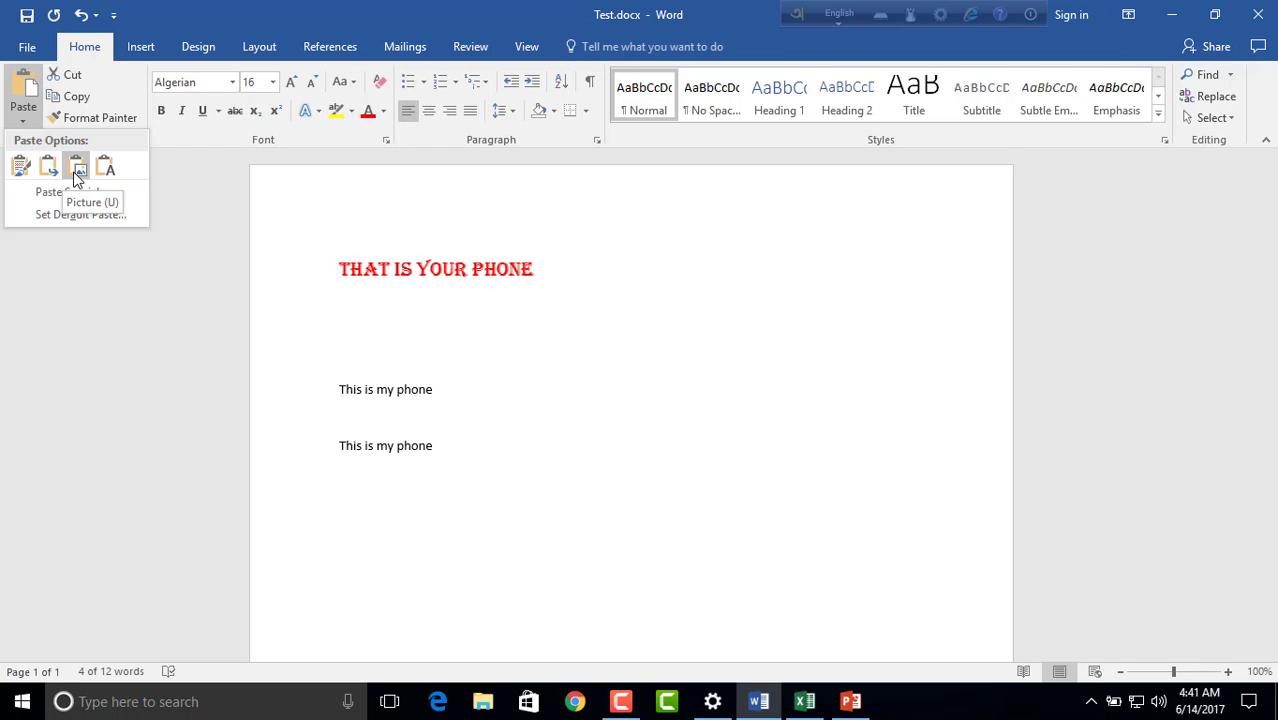
{"action": "left_click", "coordinate": [78, 171]}
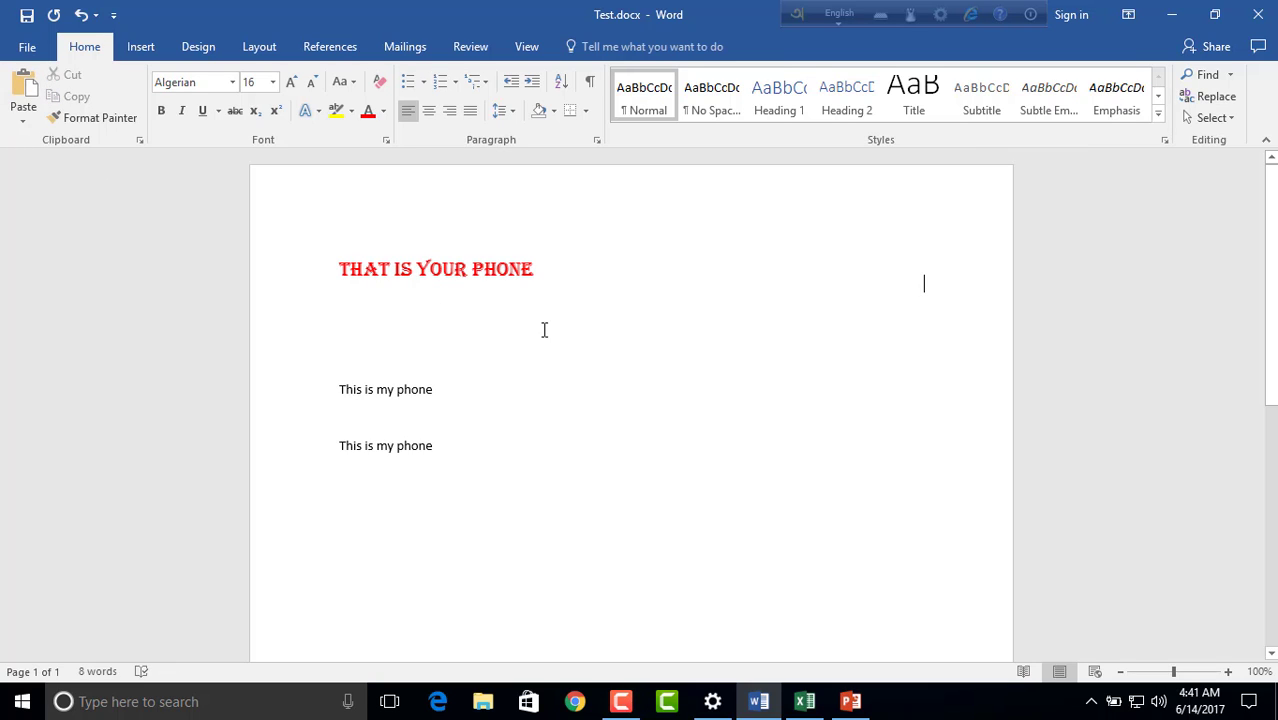
- Move the pasted text picture down one line and narrow it slightly to about 6.46 inches wide
{"action": "left_click", "coordinate": [765, 303]}
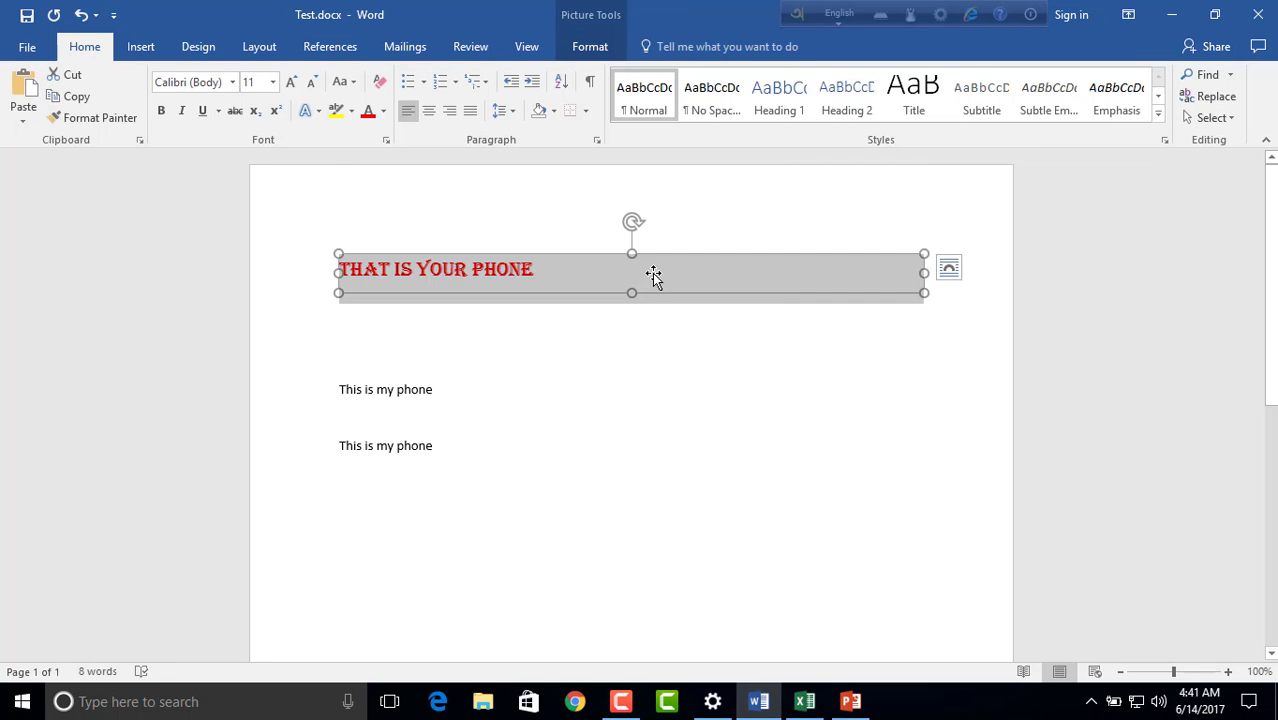
{"action": "left_click_drag", "start_coordinate": [638, 259], "coordinate": [609, 299]}
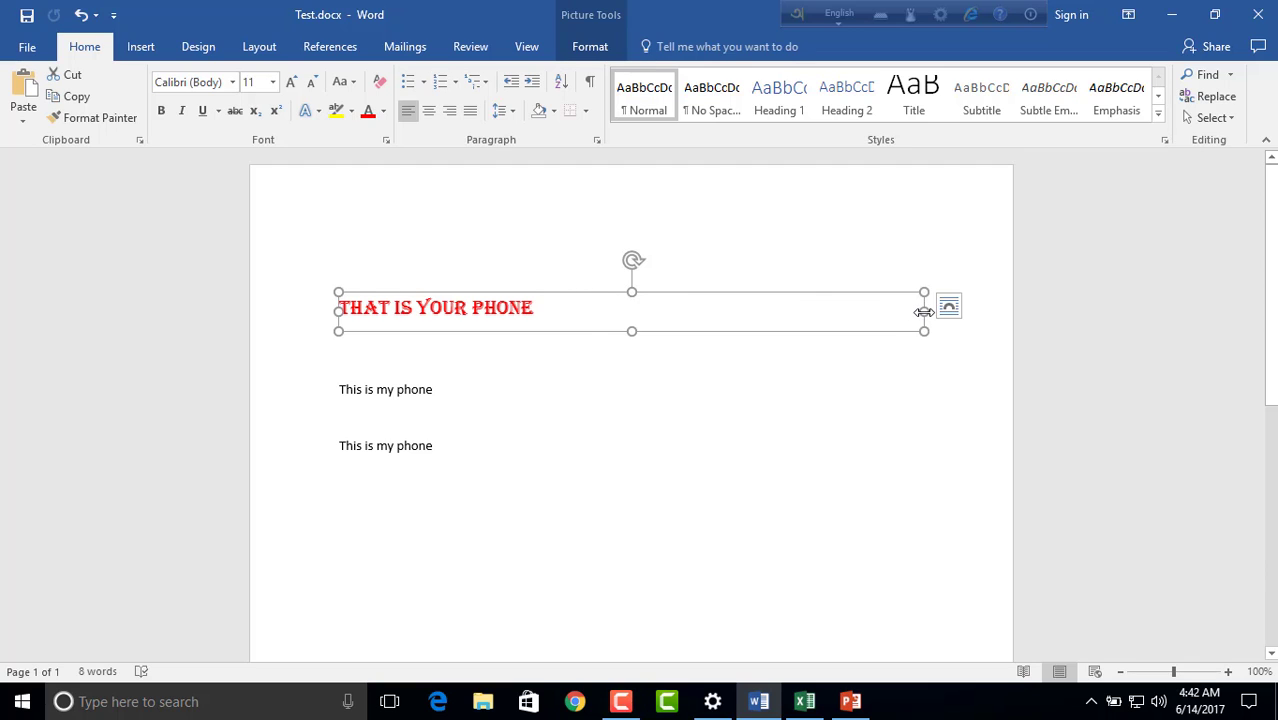
{"action": "mouse_move", "coordinate": [922, 315]}
{"action": "left_mouse_down"}
{"action": "mouse_move", "coordinate": [614, 343]}
{"action": "mouse_move", "coordinate": [920, 331]}
{"action": "left_mouse_up"}
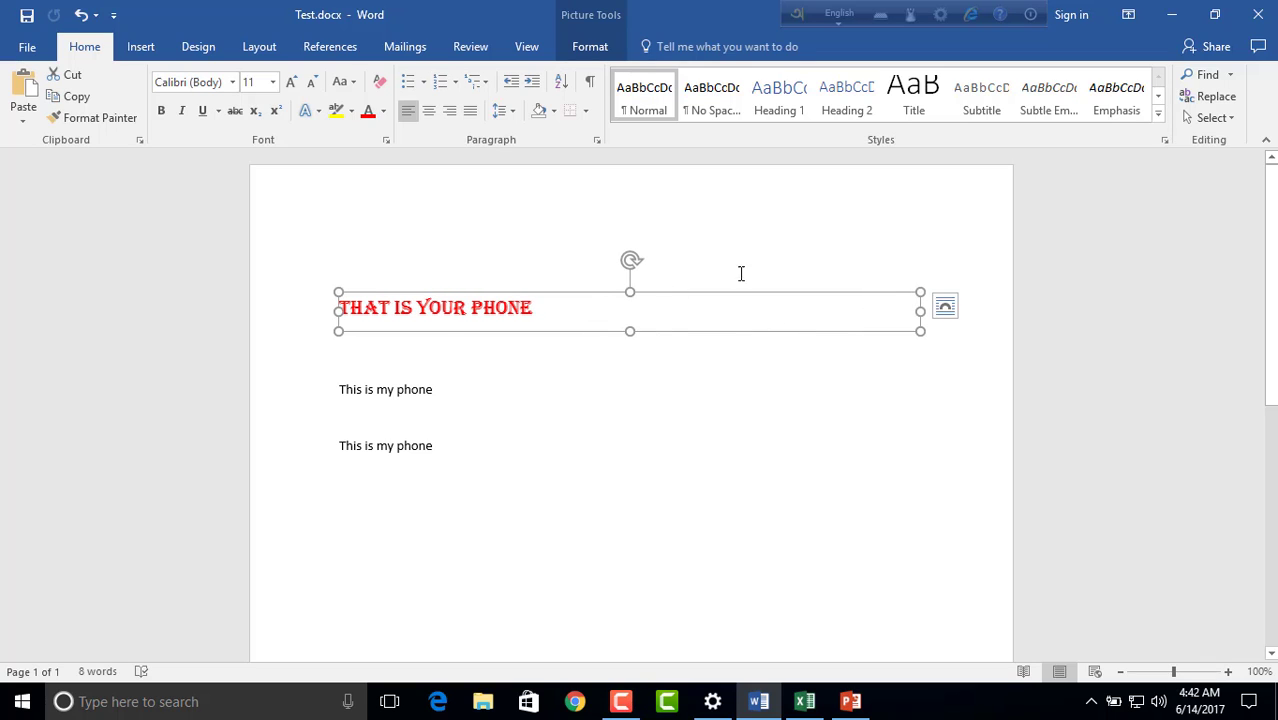
- Paste the copied "That is your phone" line as plain text just above the picture, keeping text only
{"action": "left_click", "coordinate": [592, 46]}
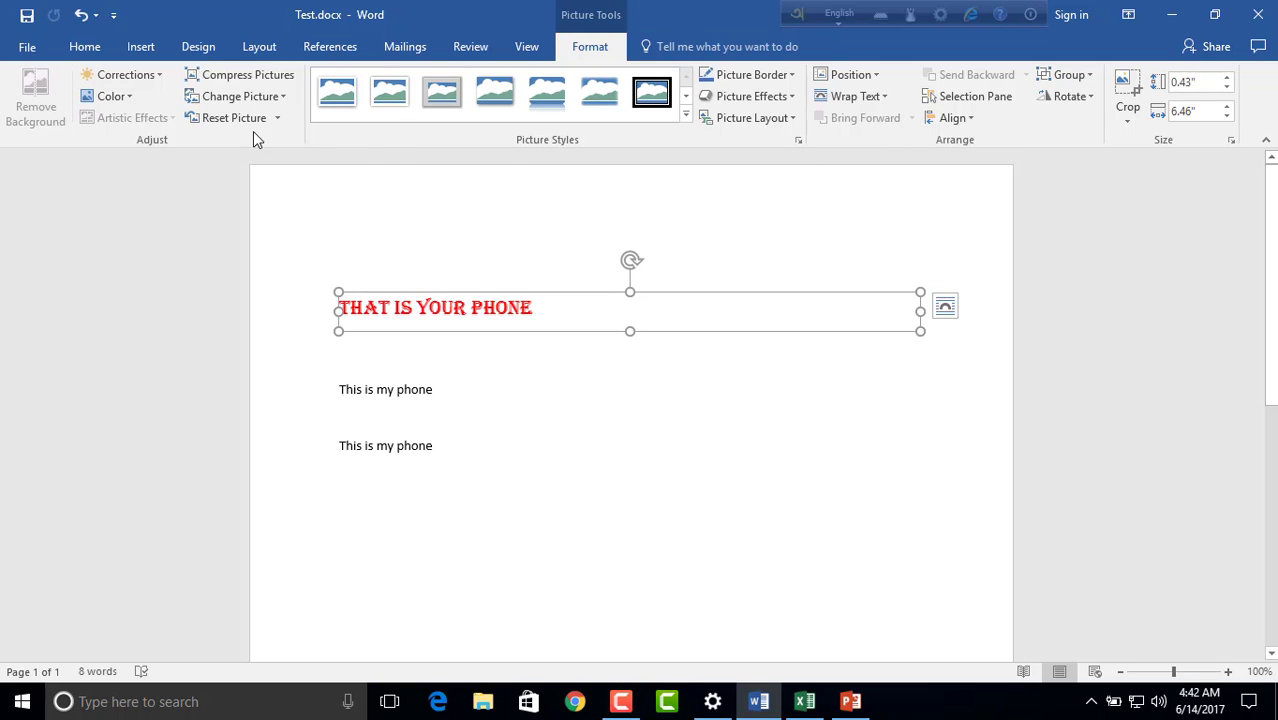
{"action": "left_click", "coordinate": [86, 56]}
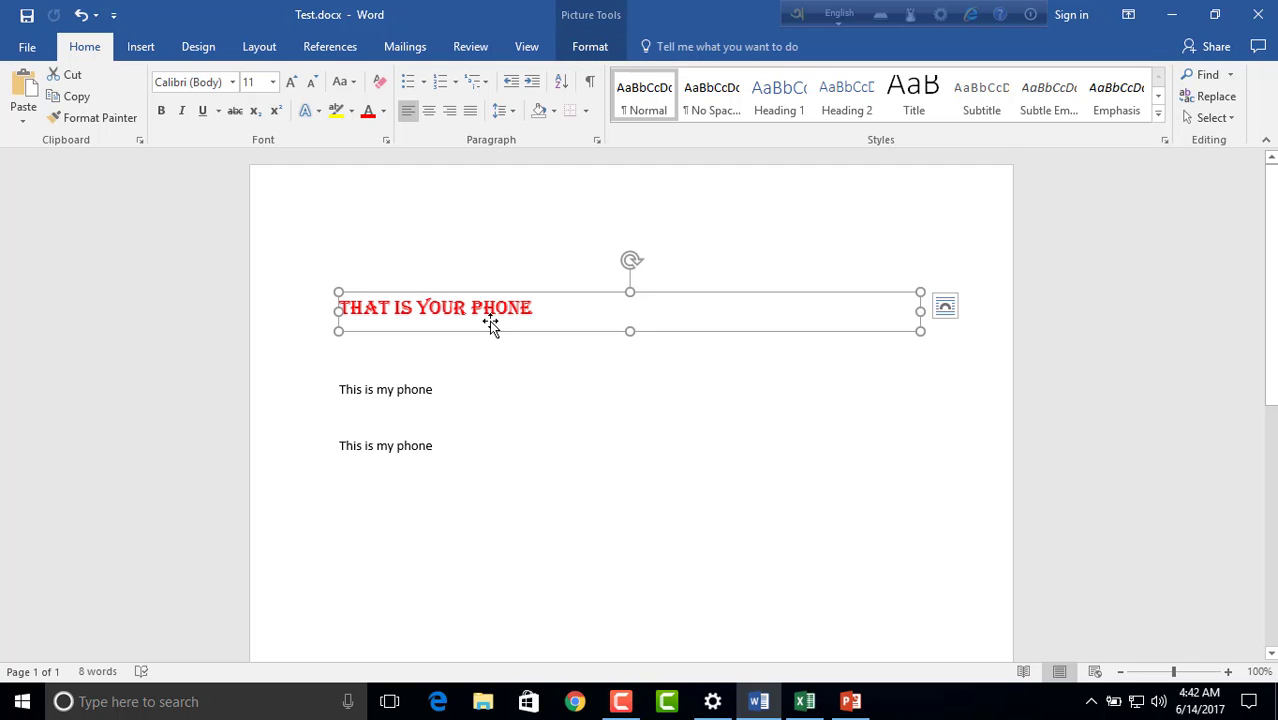
{"action": "left_click", "coordinate": [18, 120]}
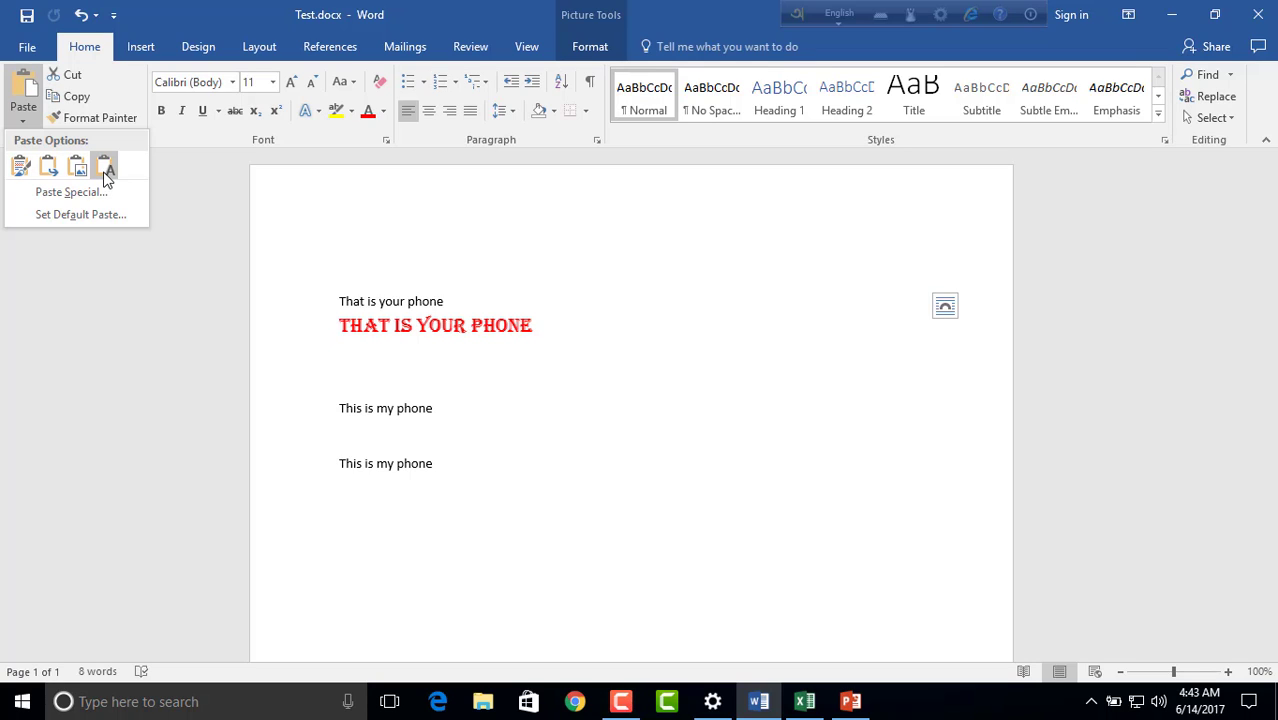
{"action": "left_click", "coordinate": [107, 173]}
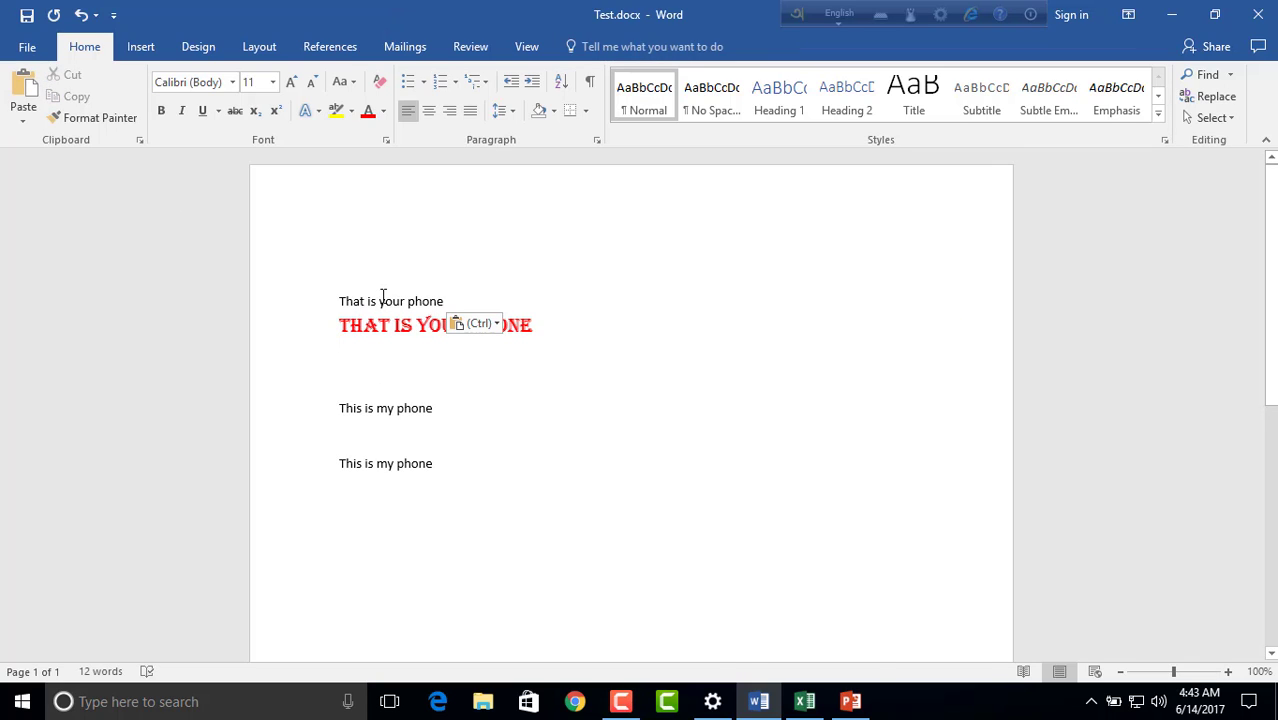
- Open Paste Special for the copied Word text and examine each format's description, from Microsoft Word Document Object to Unformatted Unicode Text
{"action": "left_click", "coordinate": [18, 123]}
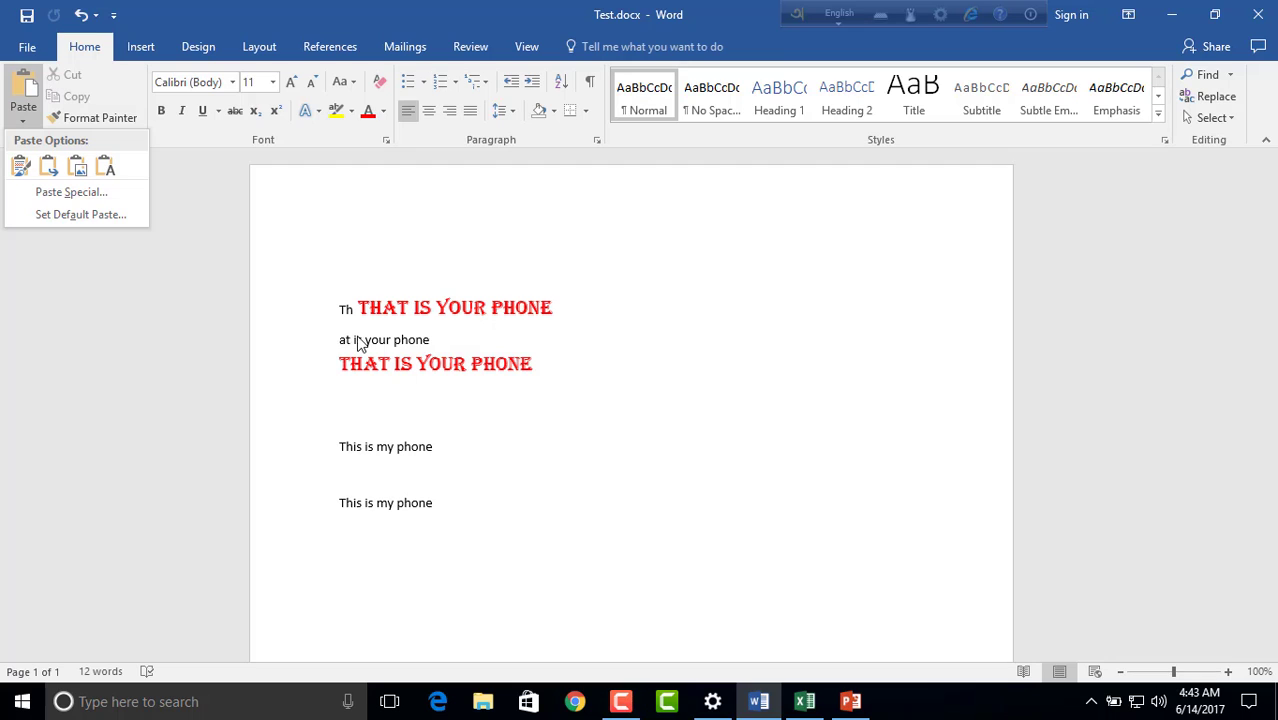
{"action": "left_click", "coordinate": [81, 202]}
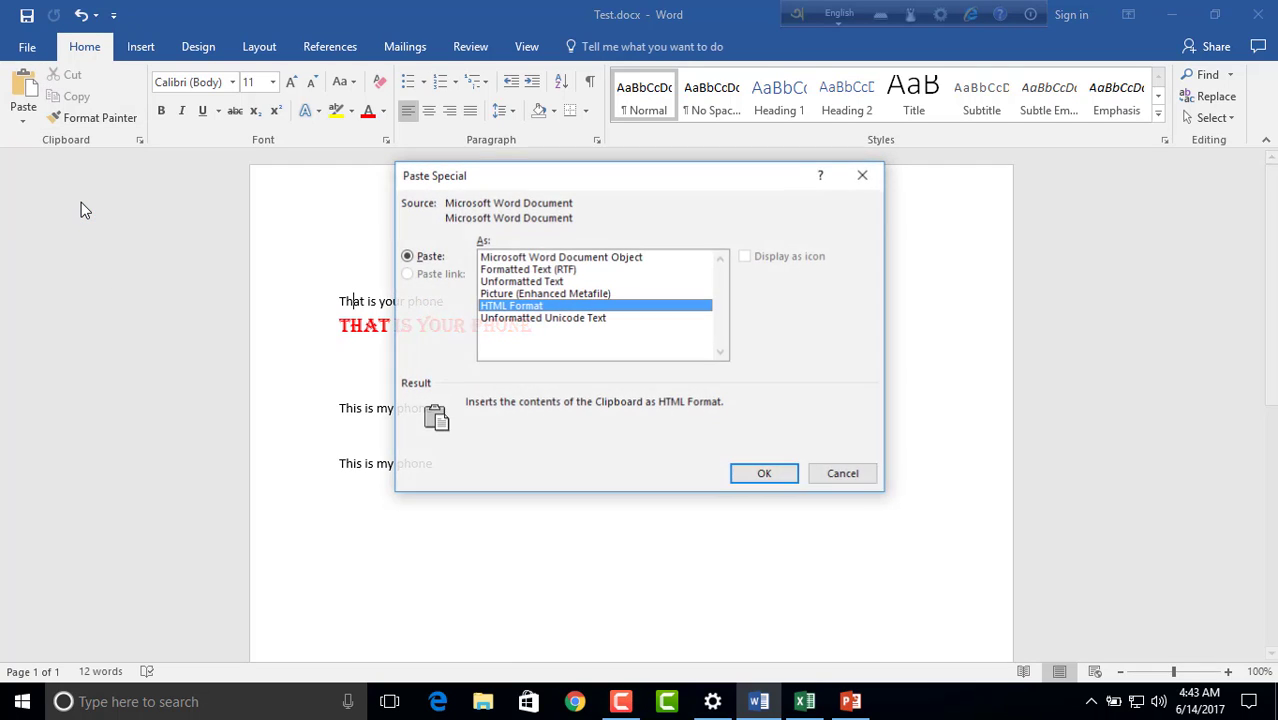
{"action": "left_click_drag", "start_coordinate": [646, 176], "coordinate": [713, 252]}
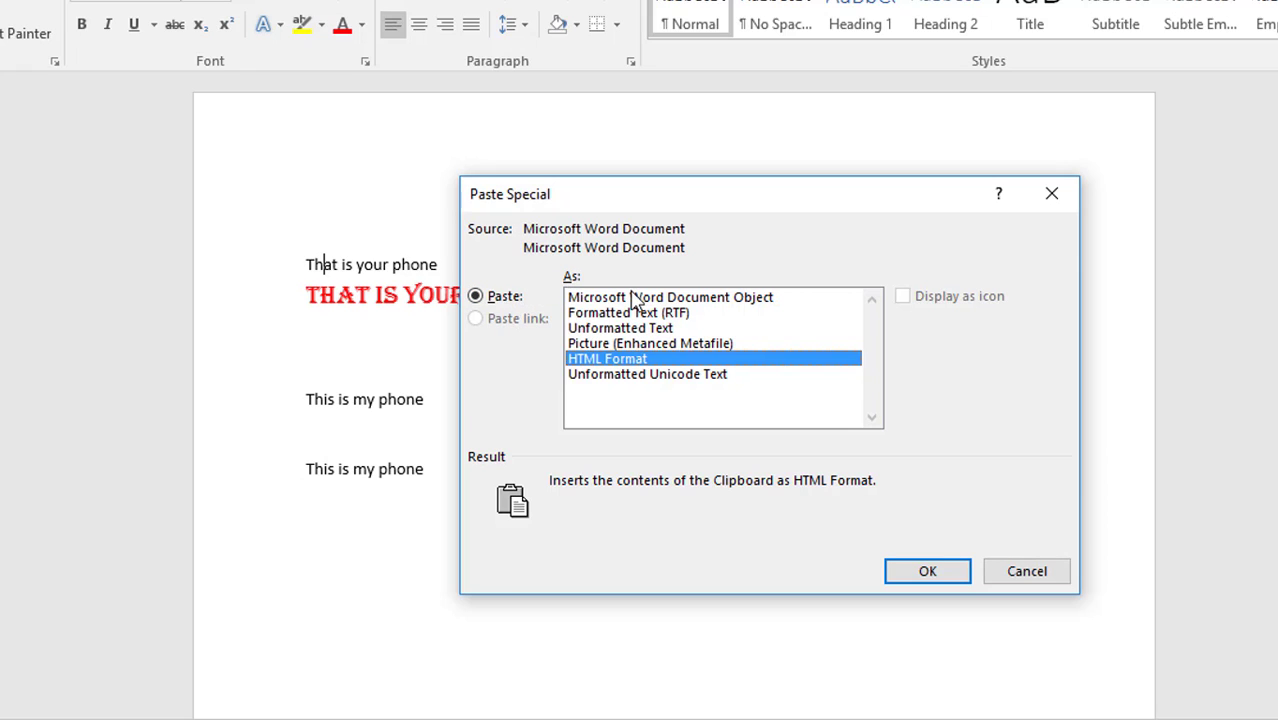
{"action": "left_click", "coordinate": [736, 300]}
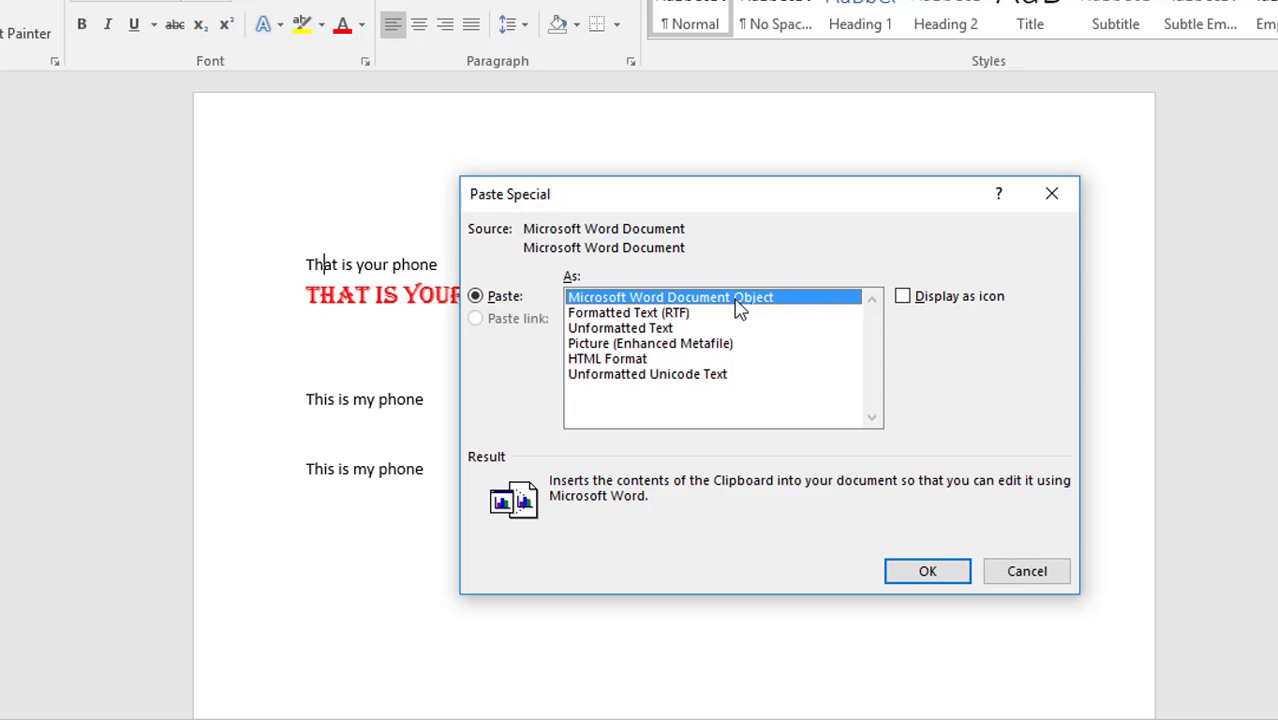
{"action": "left_click", "coordinate": [590, 314]}
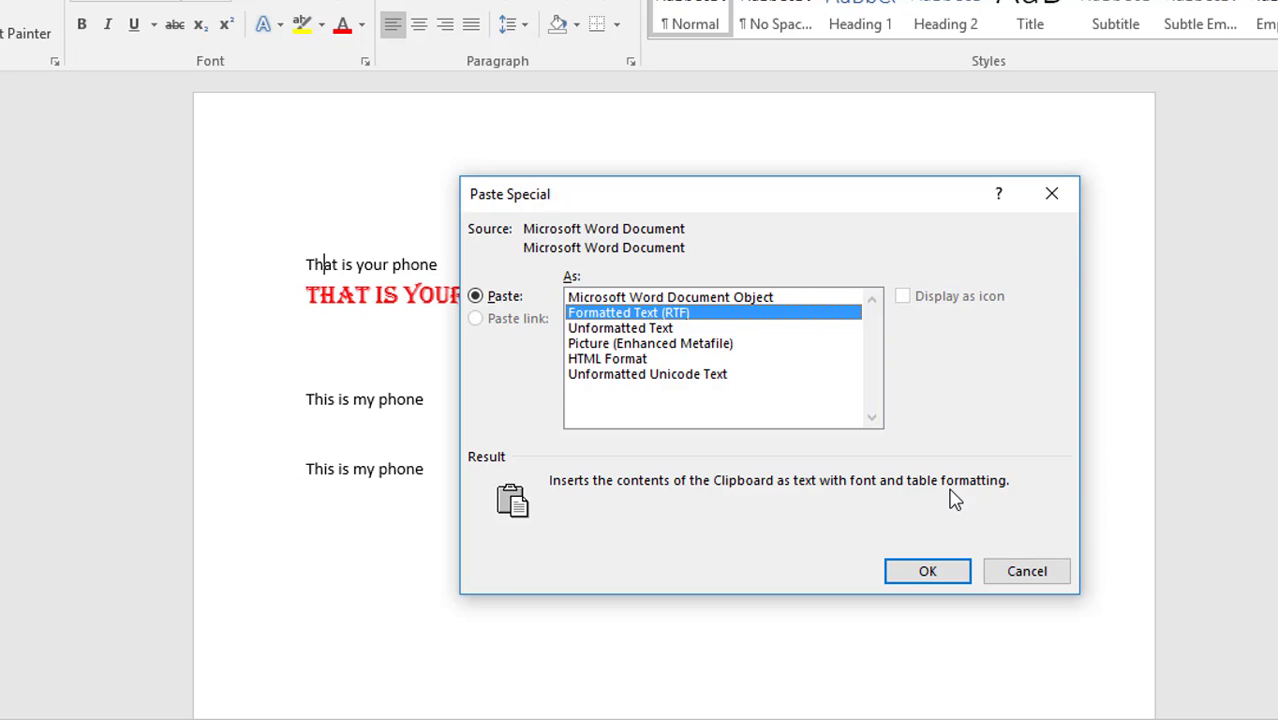
{"action": "left_click", "coordinate": [592, 332]}
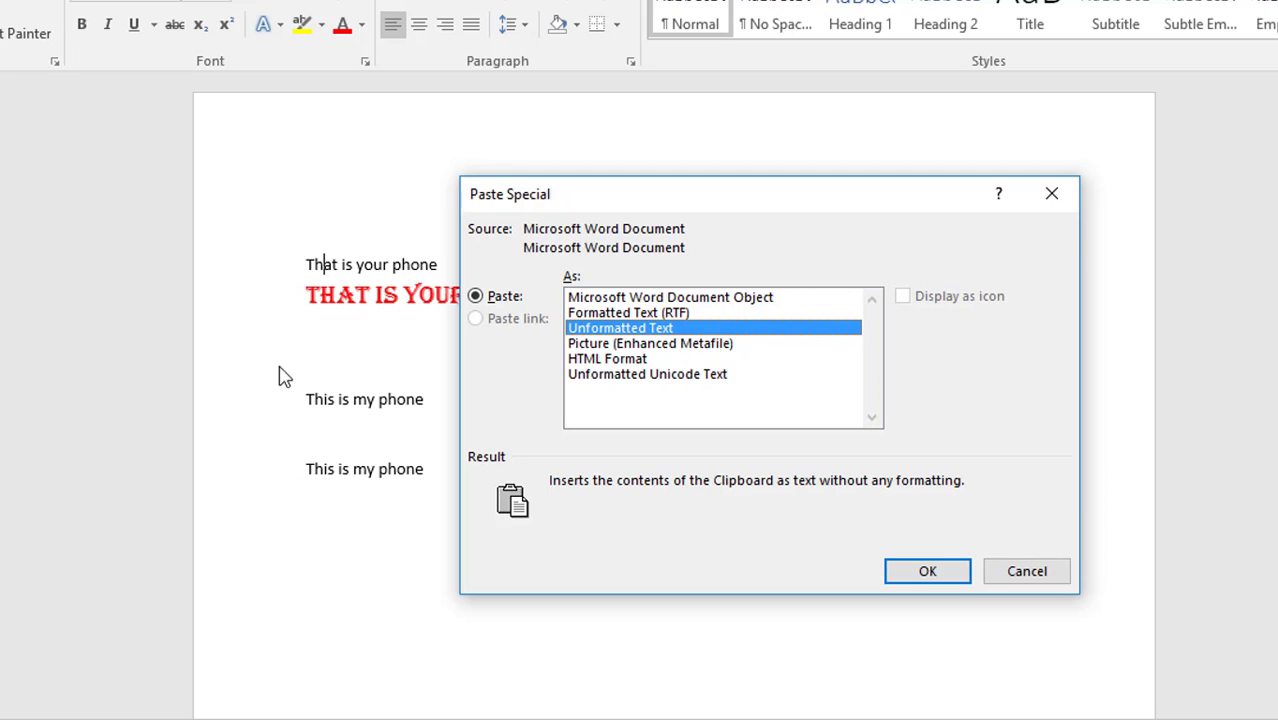
{"action": "left_click", "coordinate": [645, 345]}
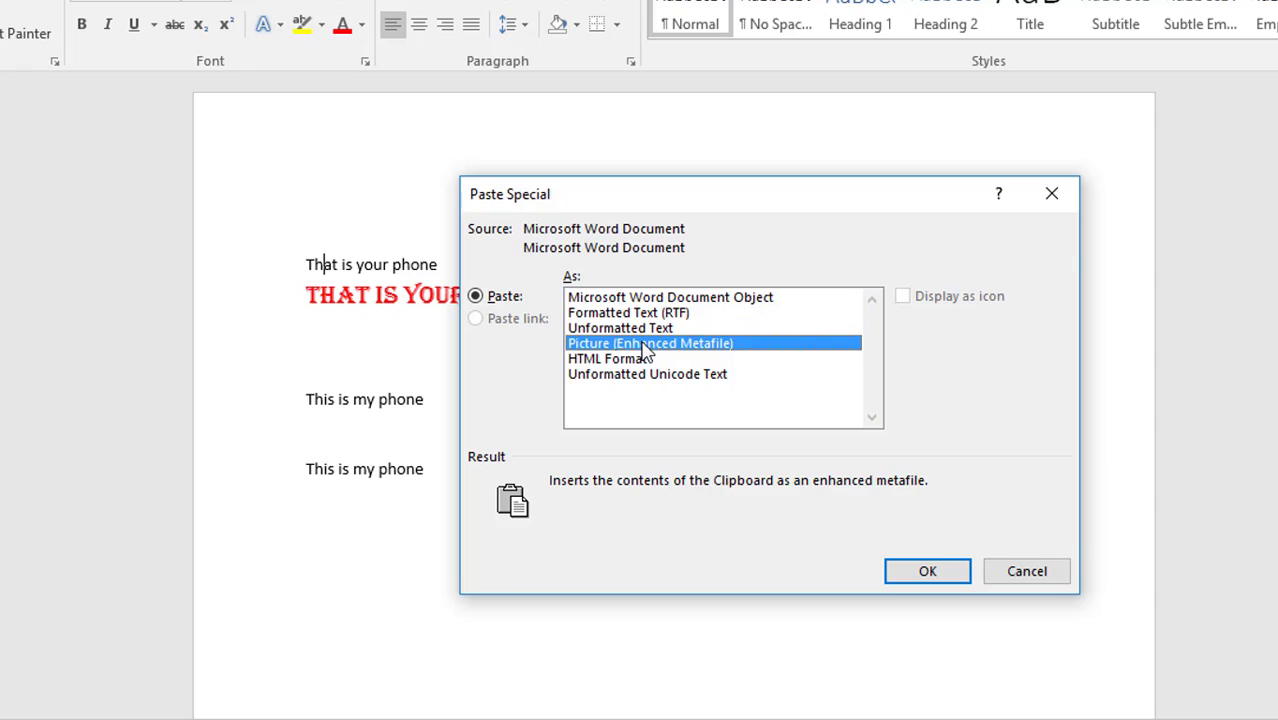
{"action": "left_click", "coordinate": [625, 360]}
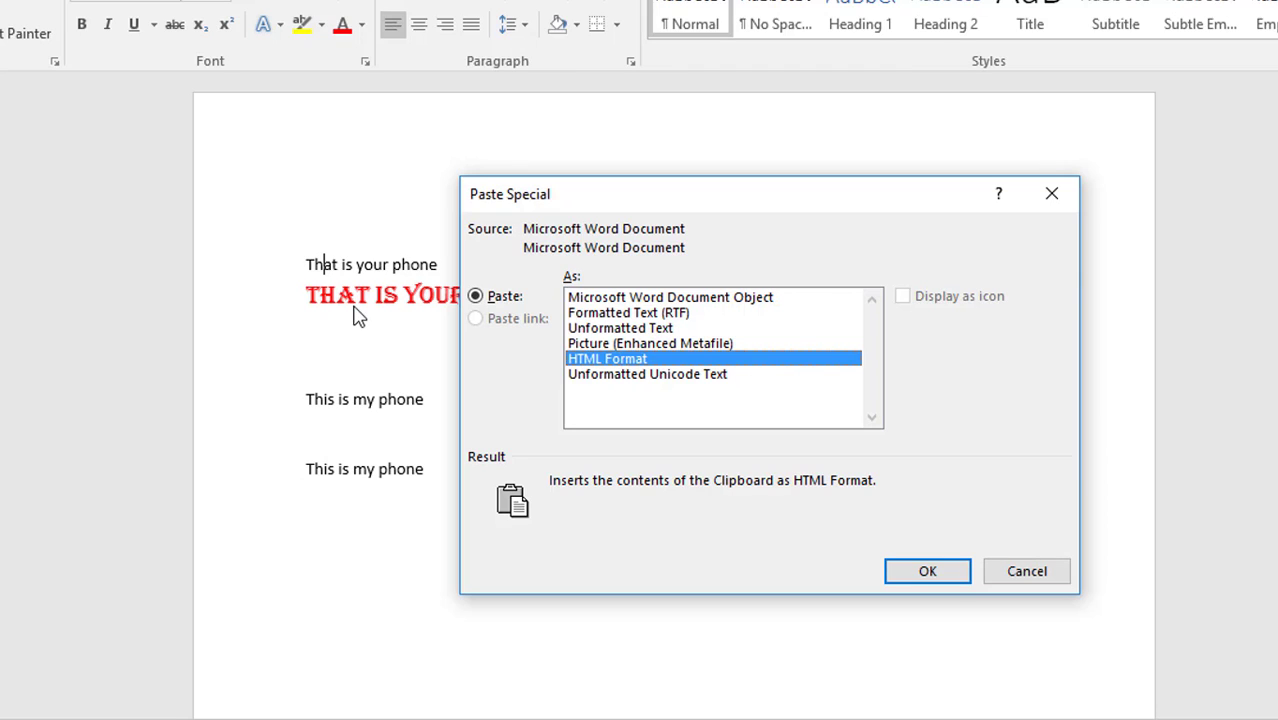
{"action": "left_click", "coordinate": [575, 378]}
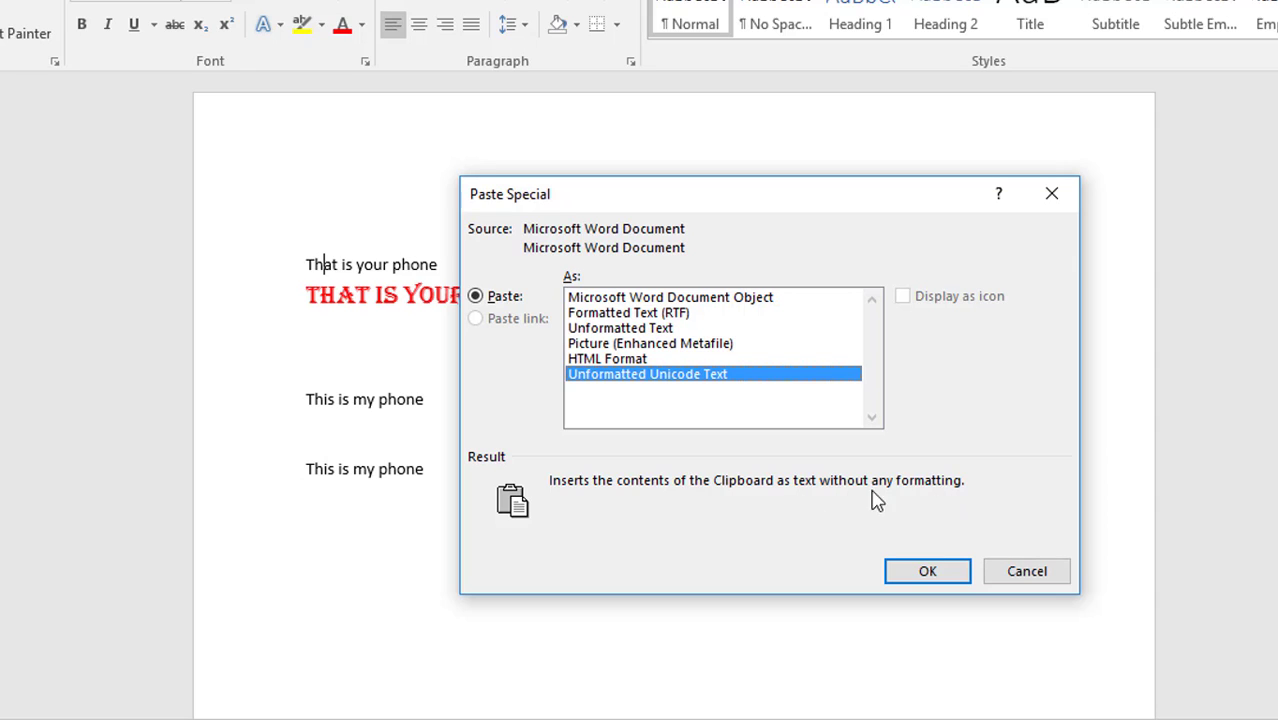
{"action": "left_click", "coordinate": [664, 330]}
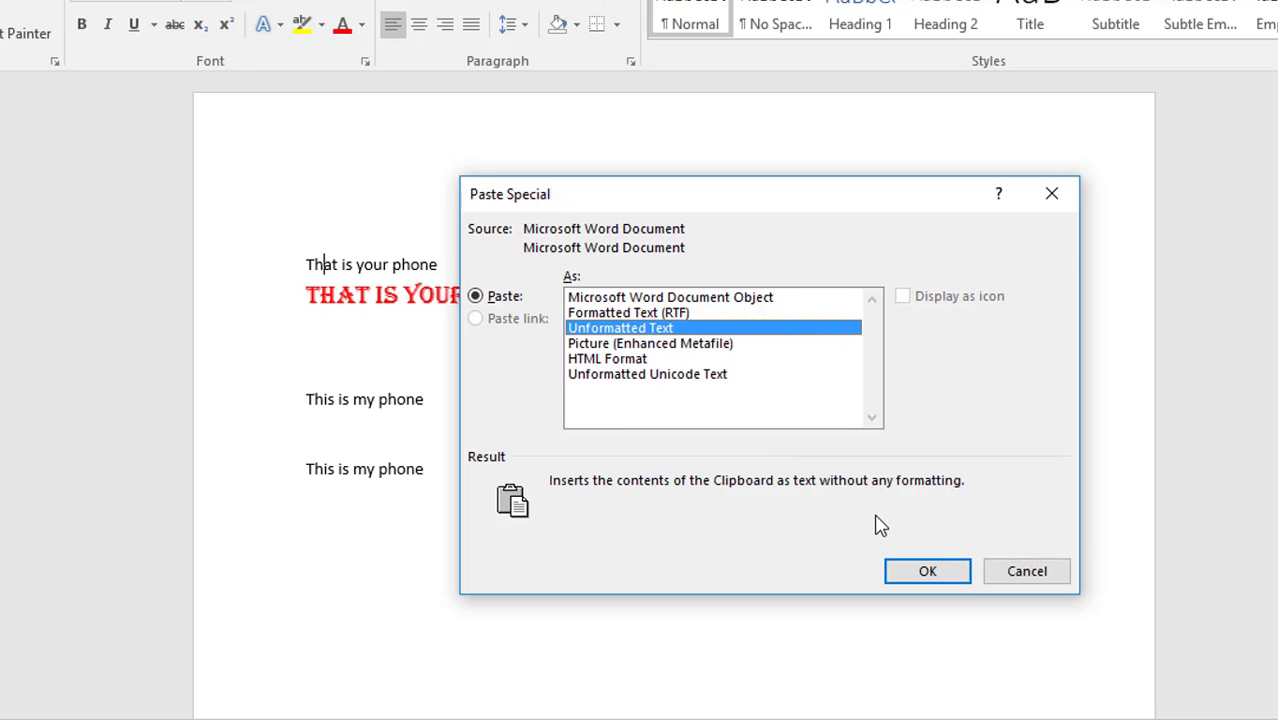
{"action": "left_click", "coordinate": [631, 376]}
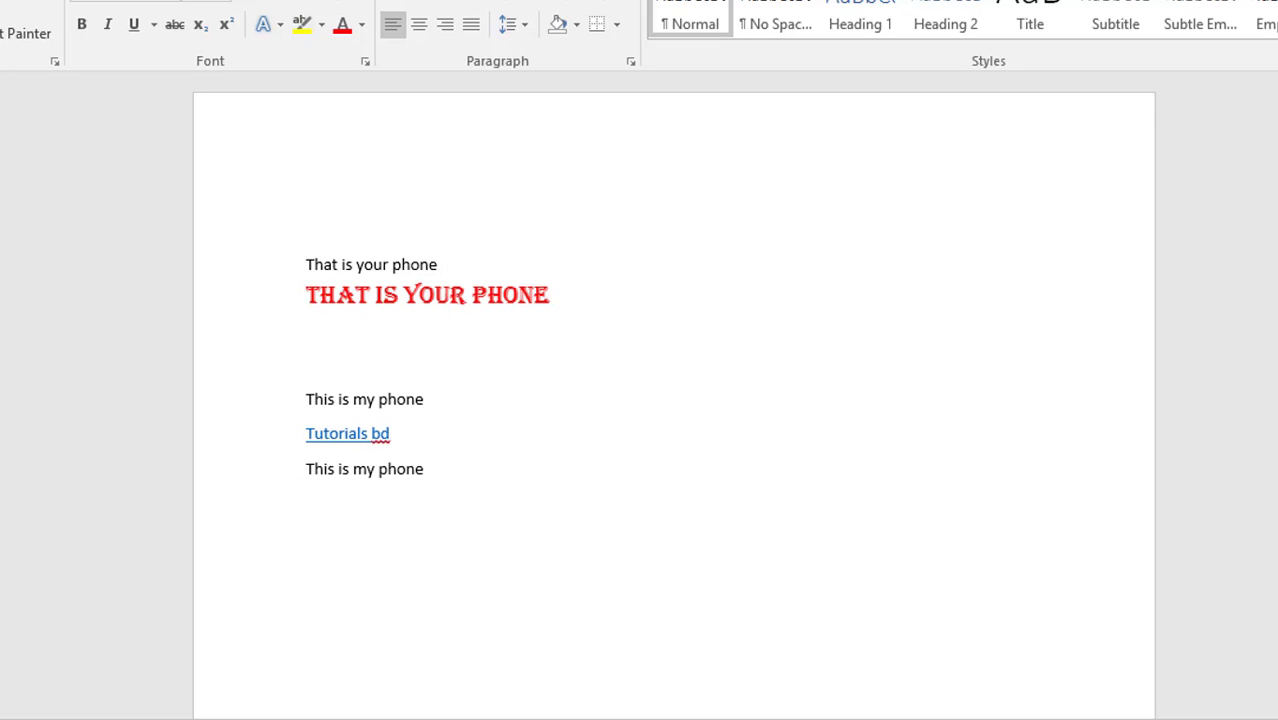
- Open Paste Special for the copied Excel range and compare the formats offered by Paste and Paste link
{"action": "key", "text": "ctrl+alt+v"}
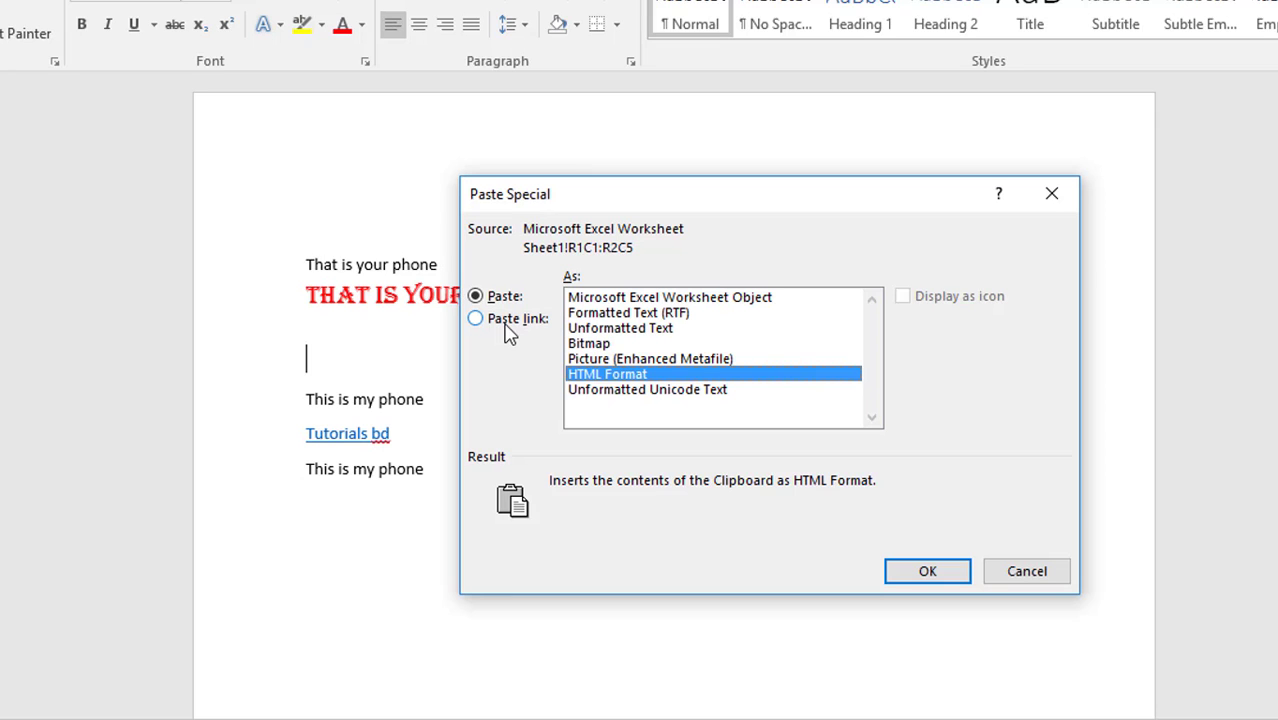
{"action": "left_click", "coordinate": [505, 323]}
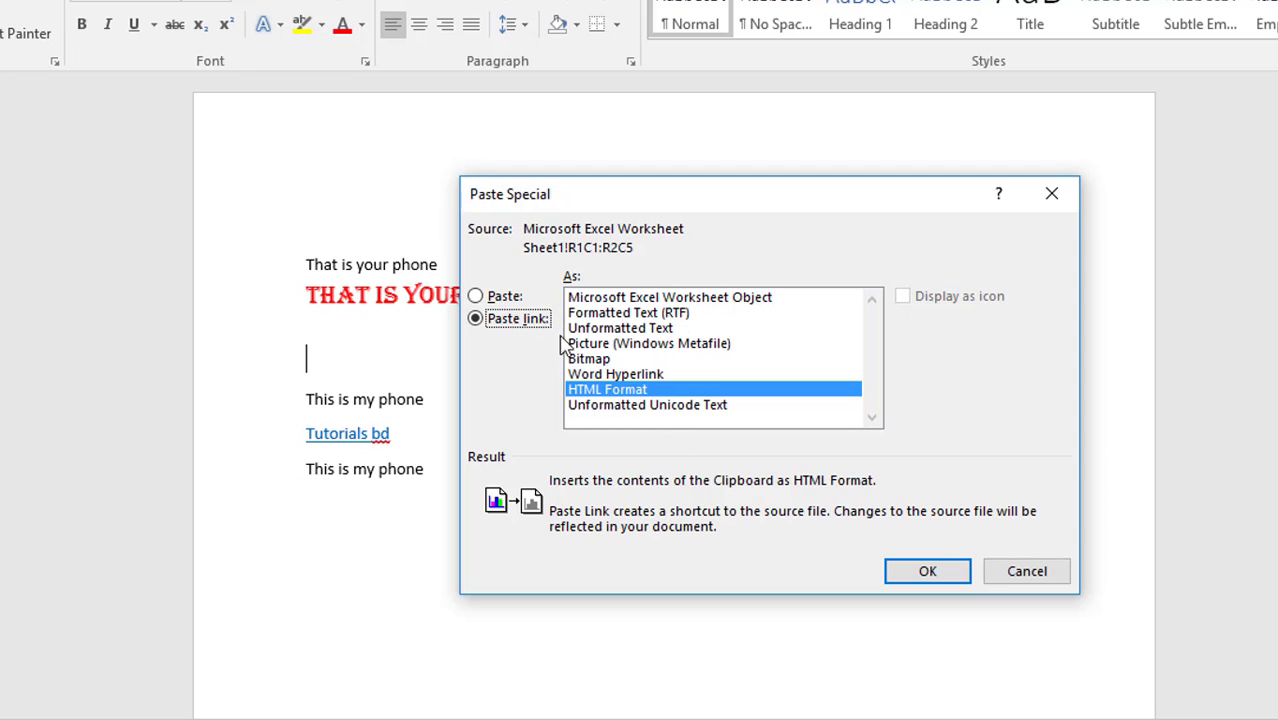
{"action": "left_click", "coordinate": [510, 298]}
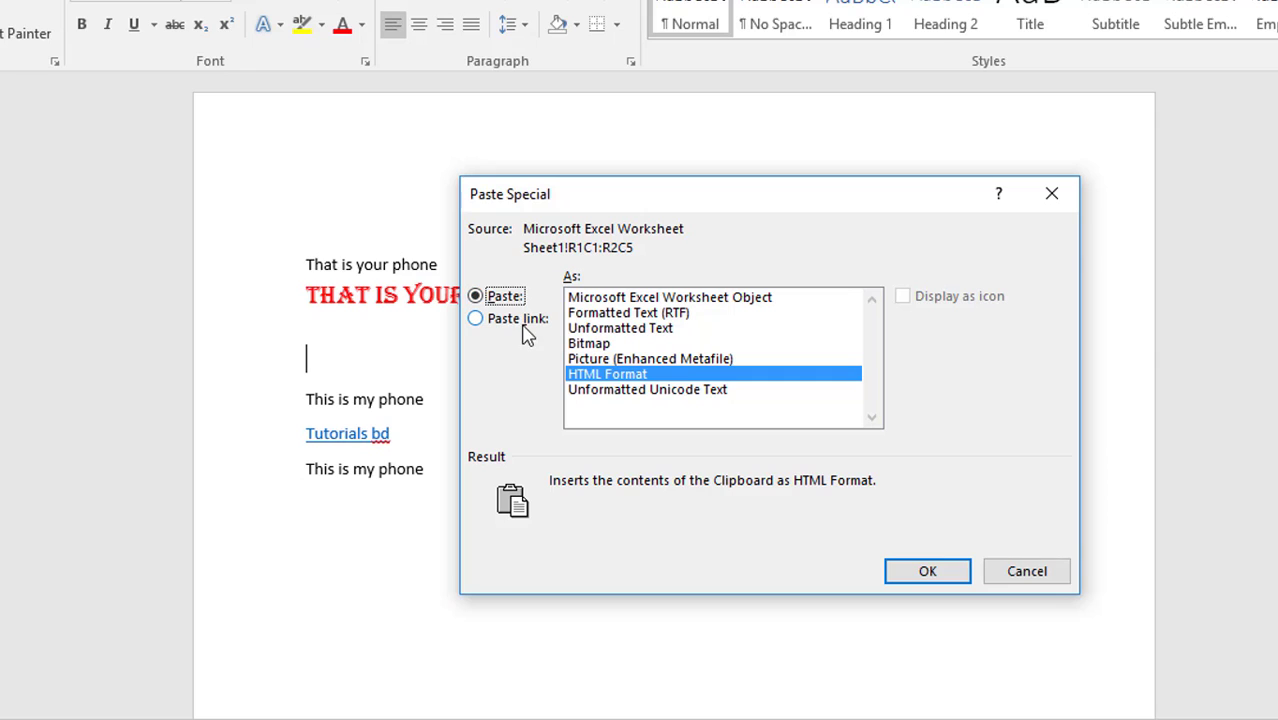
{"action": "left_click", "coordinate": [520, 320]}
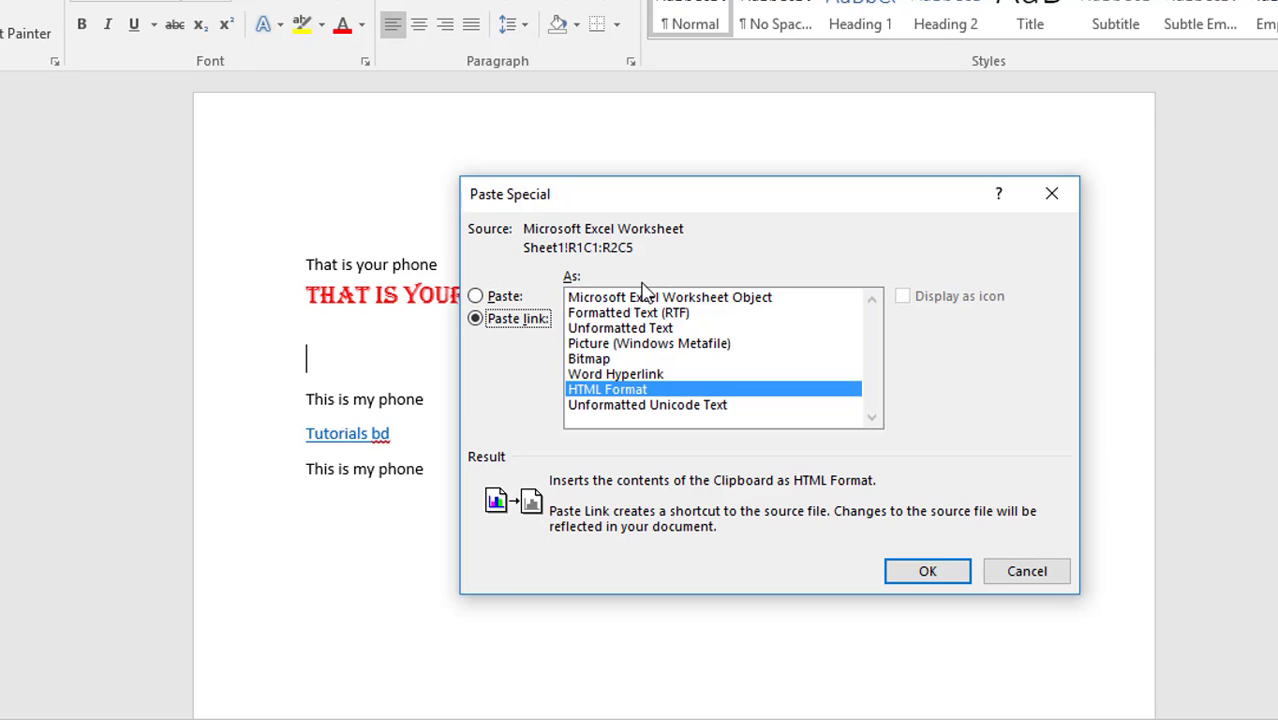
- Examine the Paste link format descriptions for the Excel range, including Worksheet Object, Unformatted Text, Picture, Bitmap, HTML Format and Word Hyperlink
{"action": "left_click", "coordinate": [645, 298]}
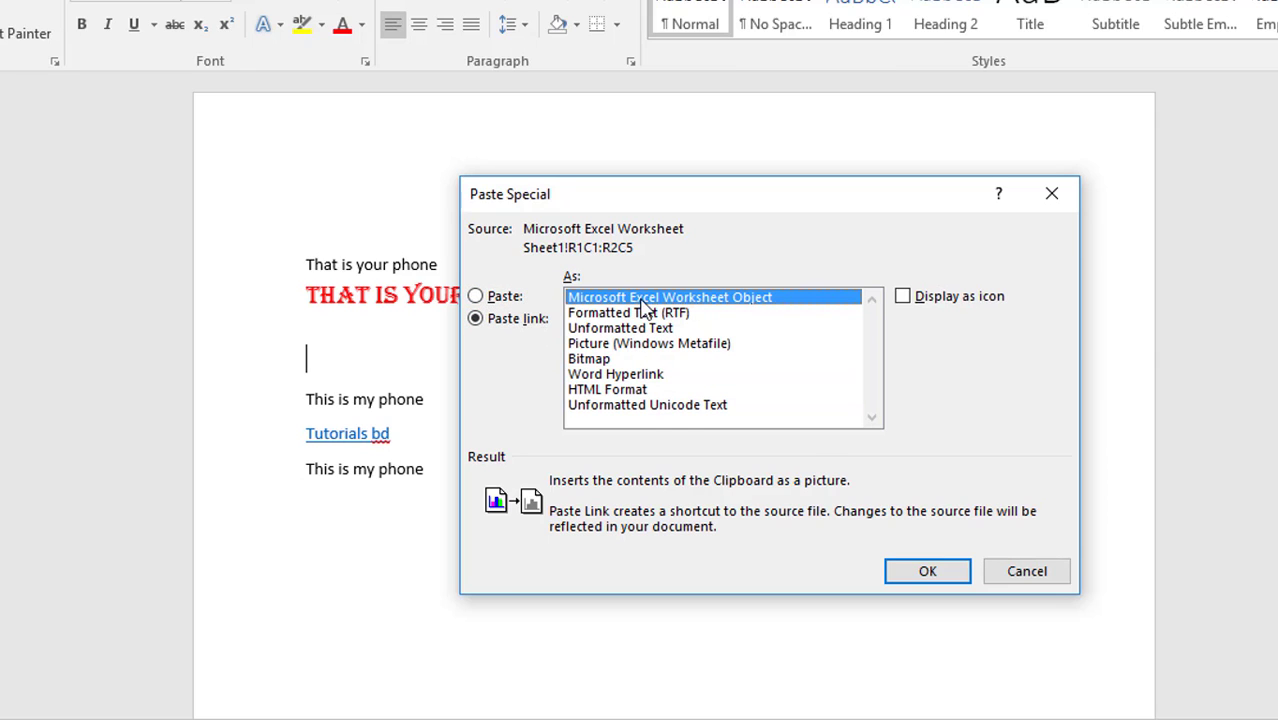
{"action": "left_click", "coordinate": [605, 347]}
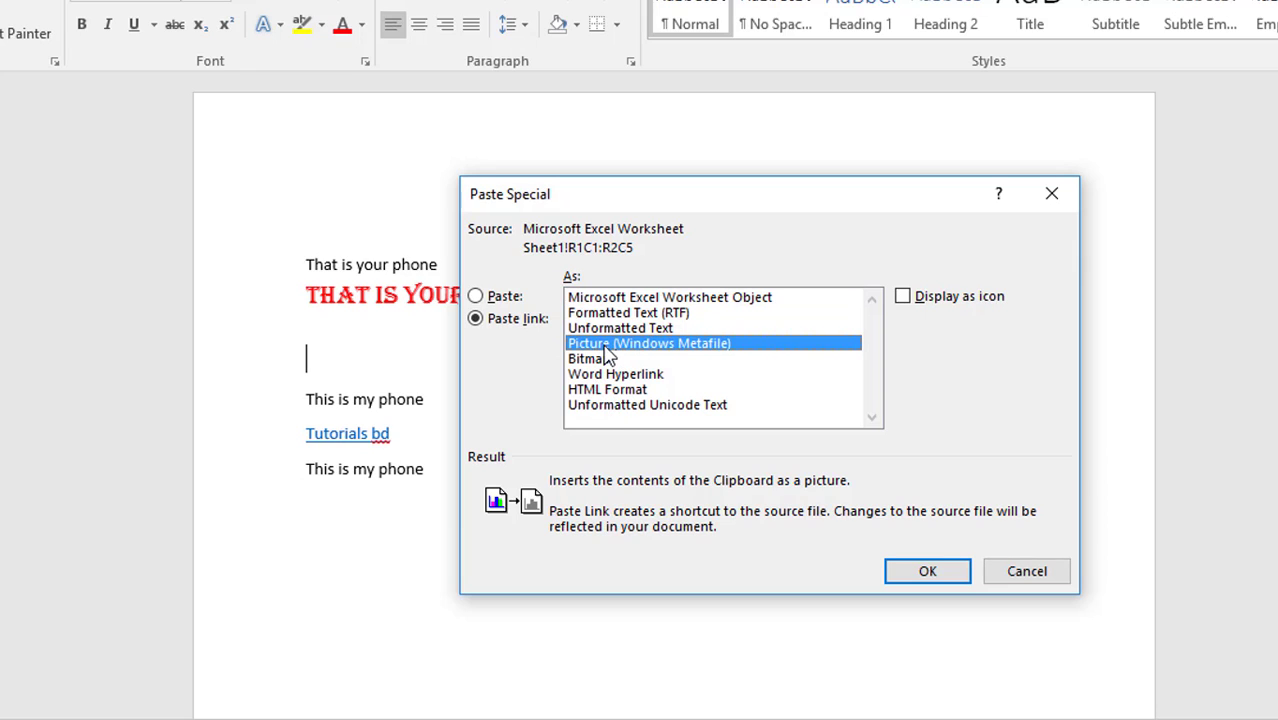
{"action": "left_click", "coordinate": [593, 361]}
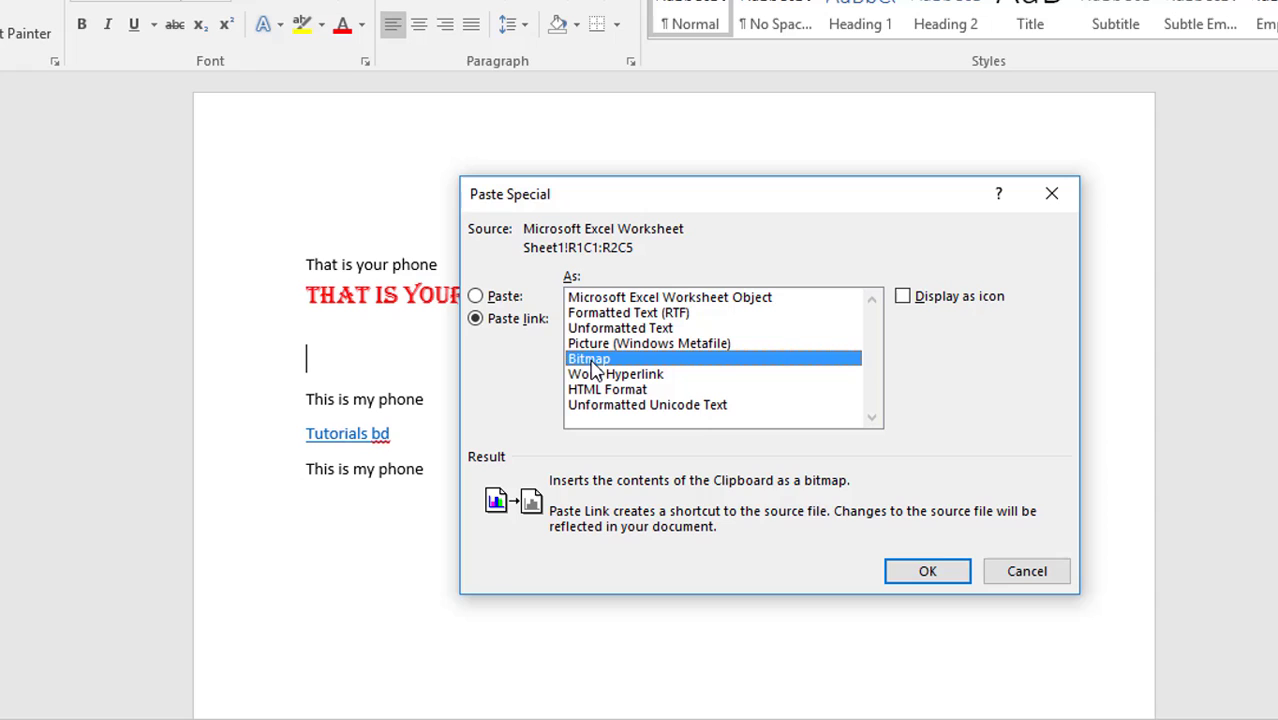
{"action": "left_click", "coordinate": [595, 377]}
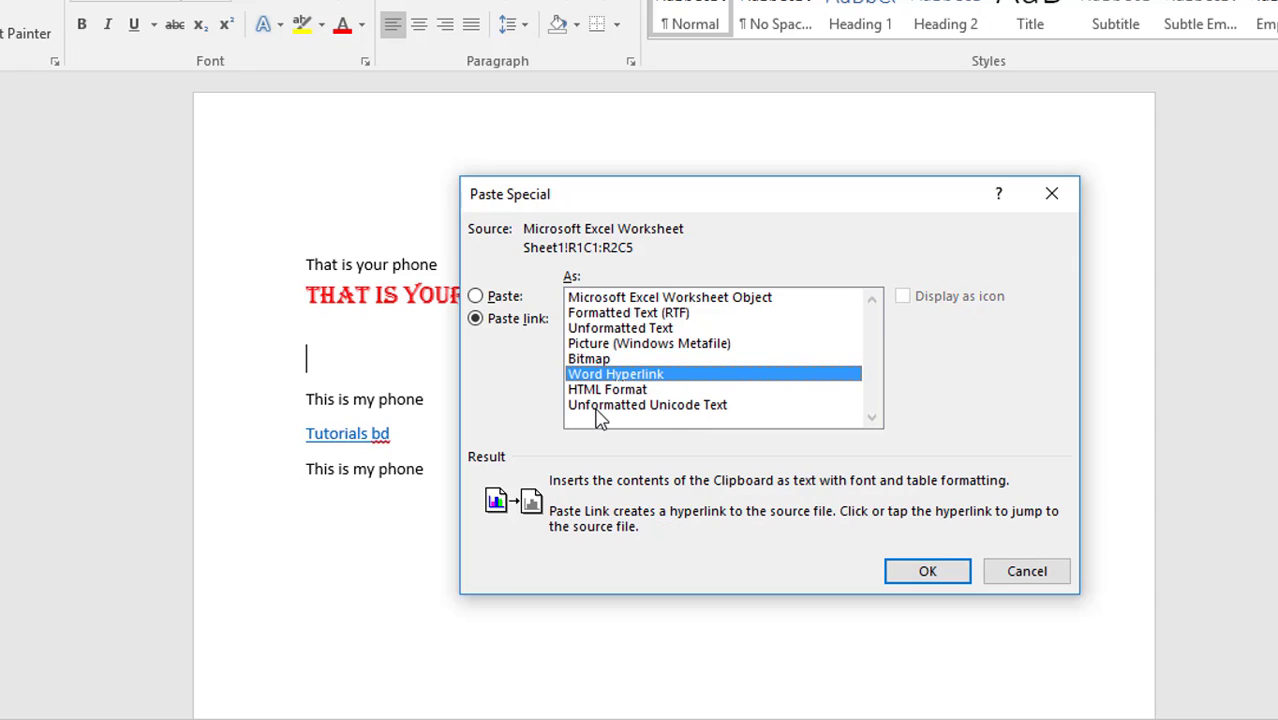
{"action": "left_click", "coordinate": [595, 393]}
{"action": "left_click", "coordinate": [599, 418]}
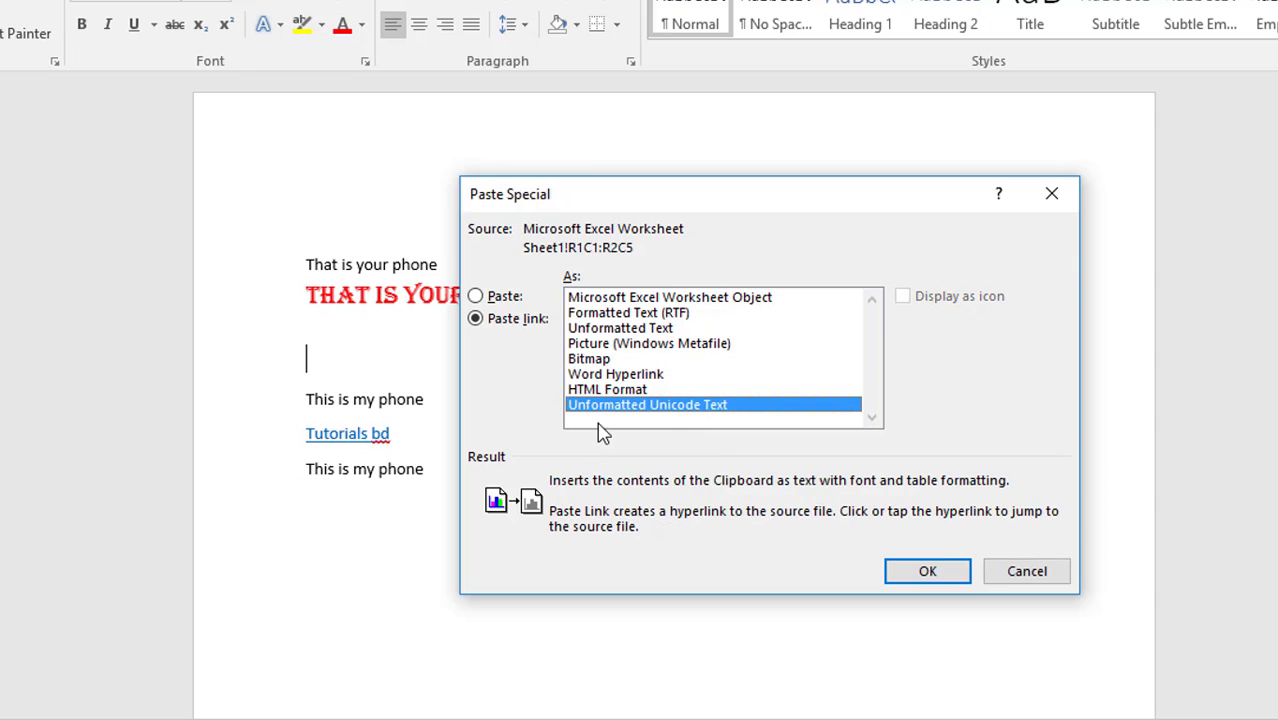
{"action": "left_click", "coordinate": [597, 362]}
{"action": "left_click", "coordinate": [600, 345]}
{"action": "left_click", "coordinate": [608, 329]}
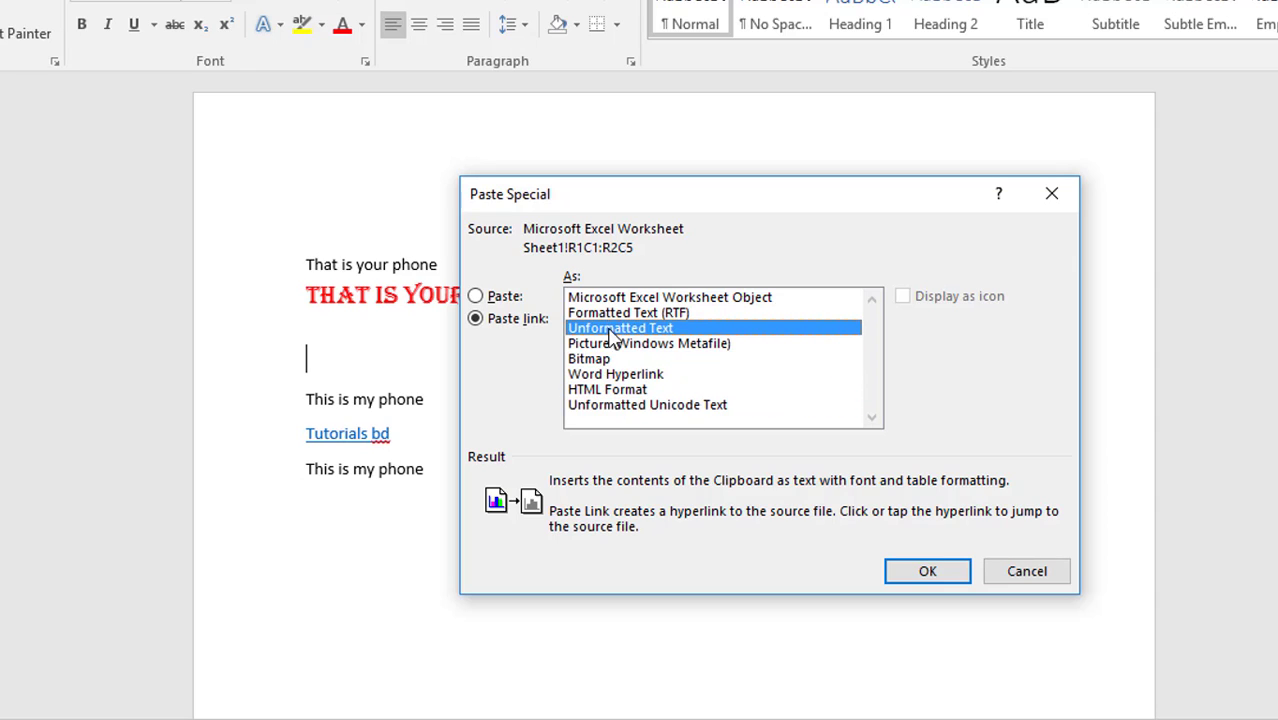
{"action": "left_click", "coordinate": [612, 344]}
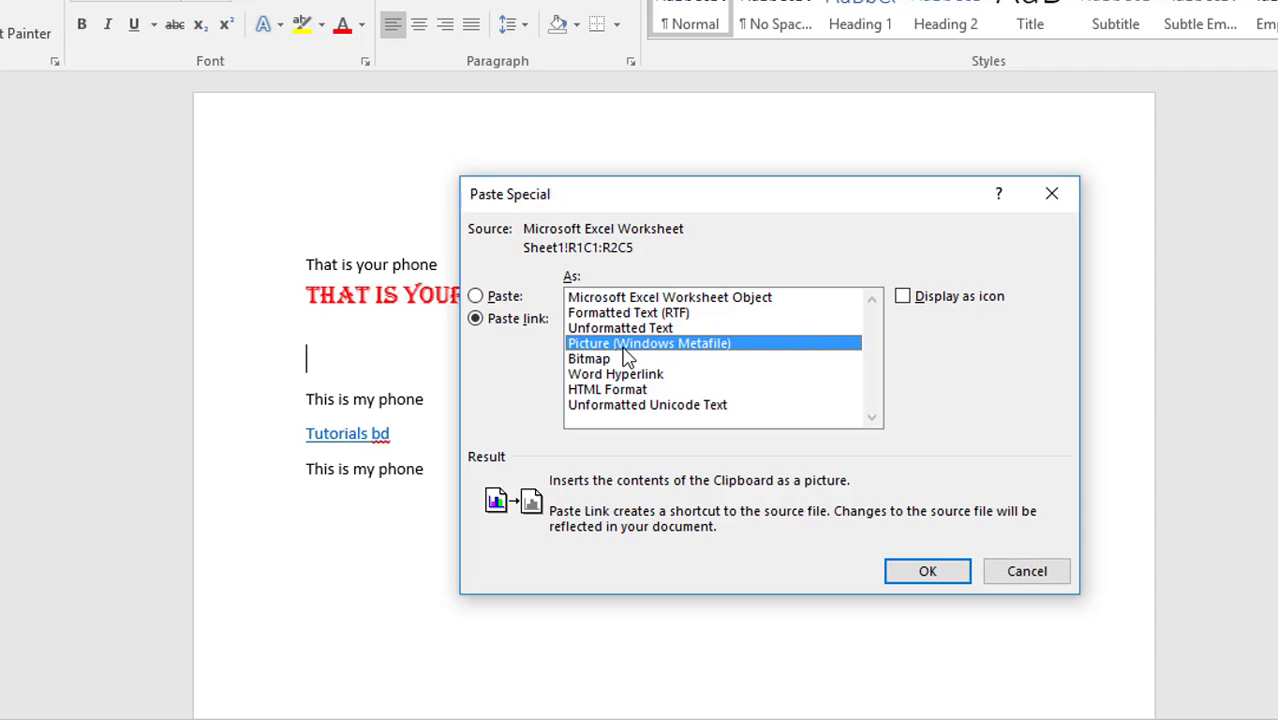
{"action": "left_click", "coordinate": [596, 360]}
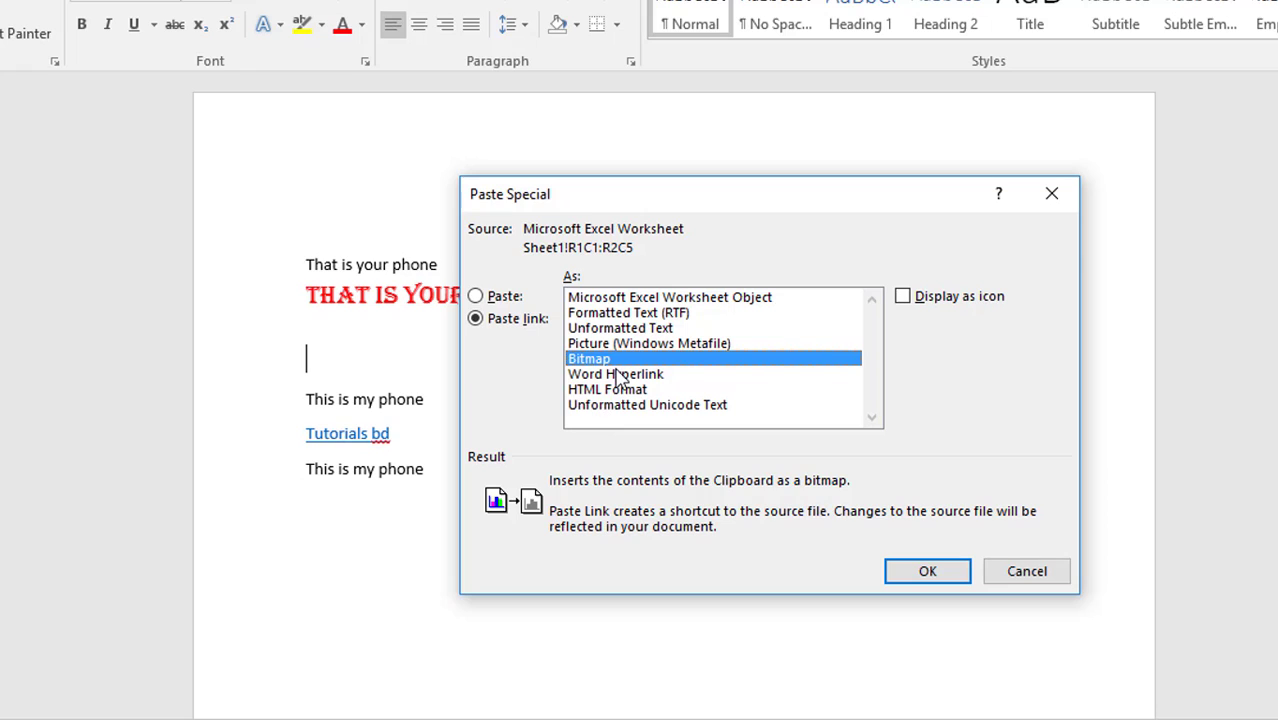
{"action": "left_click", "coordinate": [624, 390]}
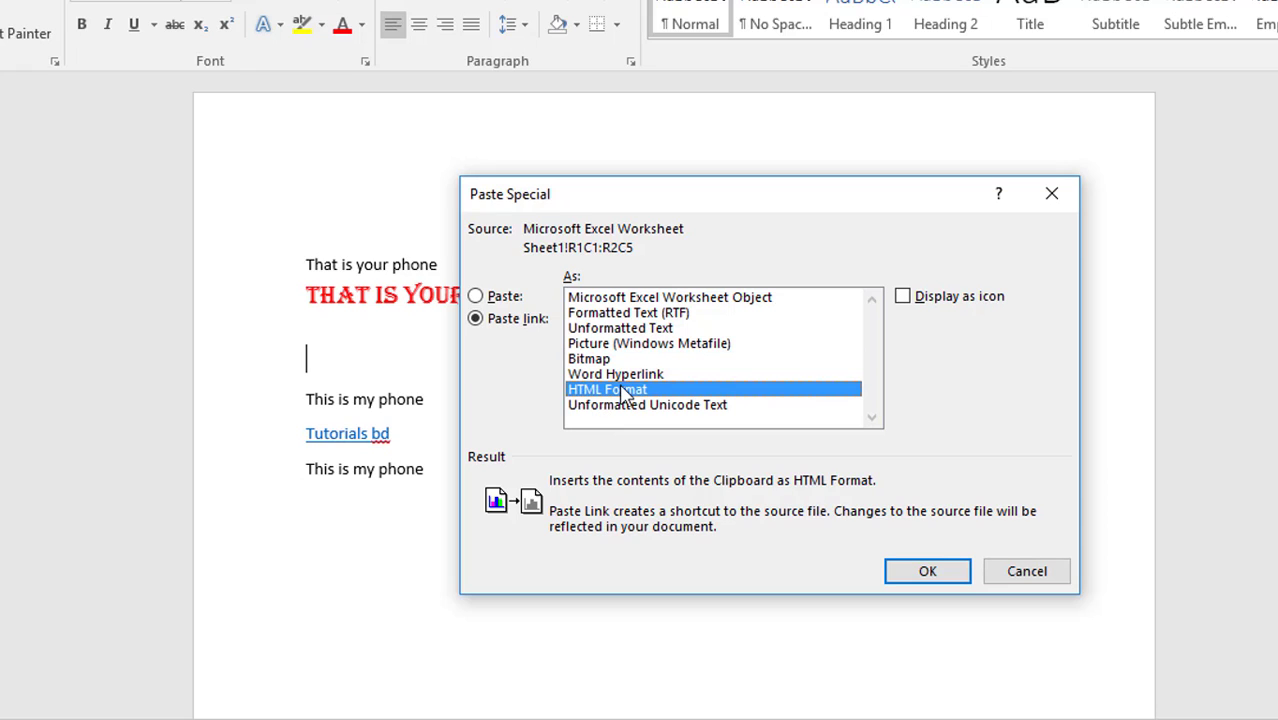
{"action": "left_click", "coordinate": [618, 376]}
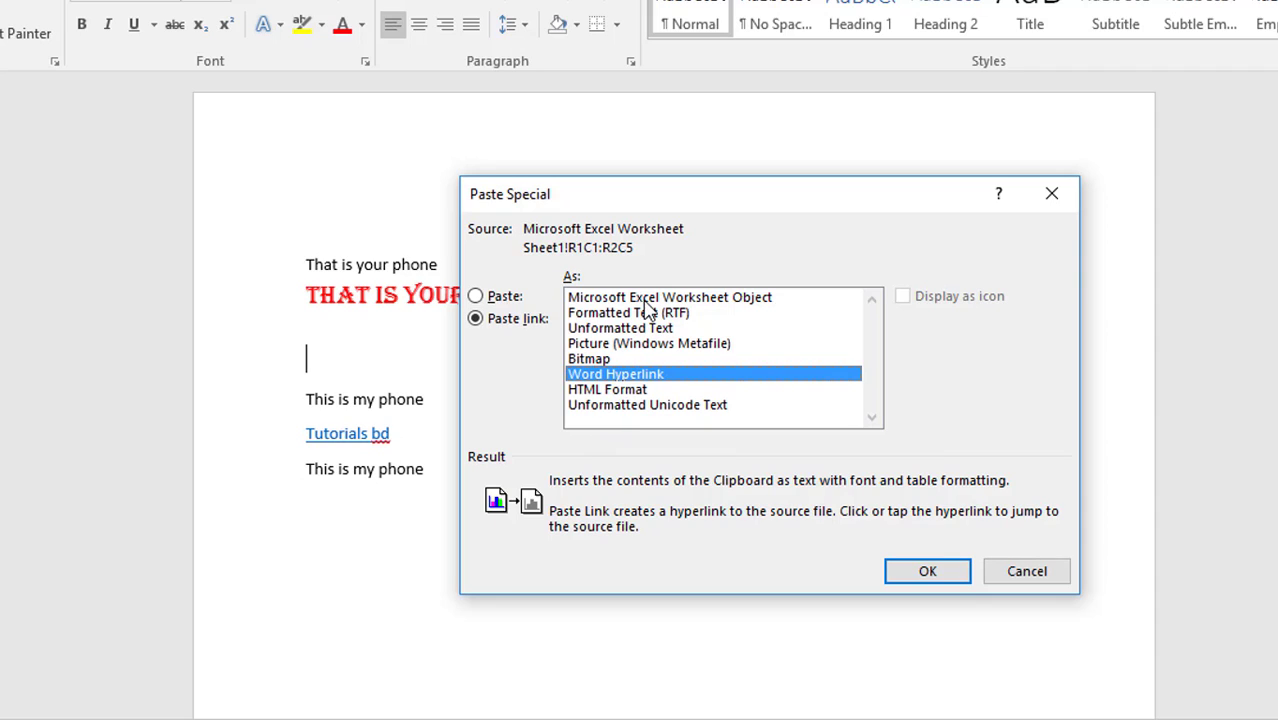
- Compare the Microsoft Excel Worksheet Object format under Paste and Paste link, and close Paste Special without pasting
{"action": "left_click", "coordinate": [476, 297]}
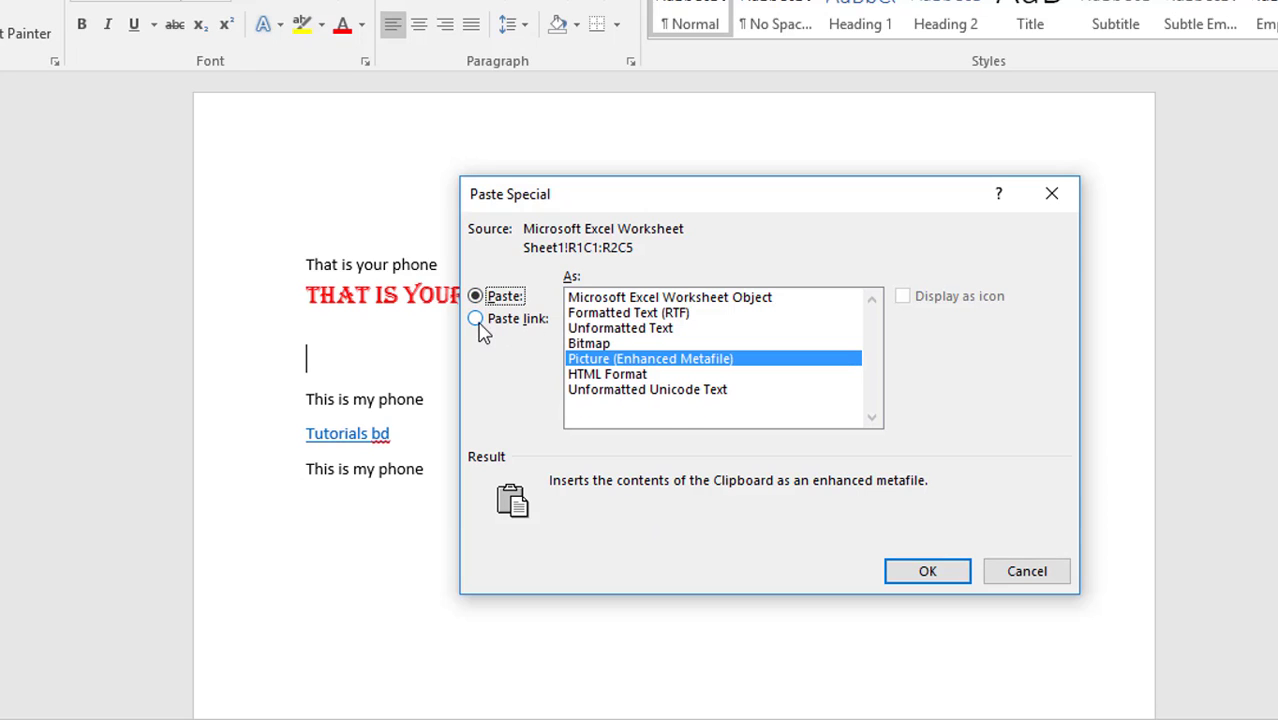
{"action": "left_click", "coordinate": [640, 299]}
{"action": "left_click", "coordinate": [489, 320]}
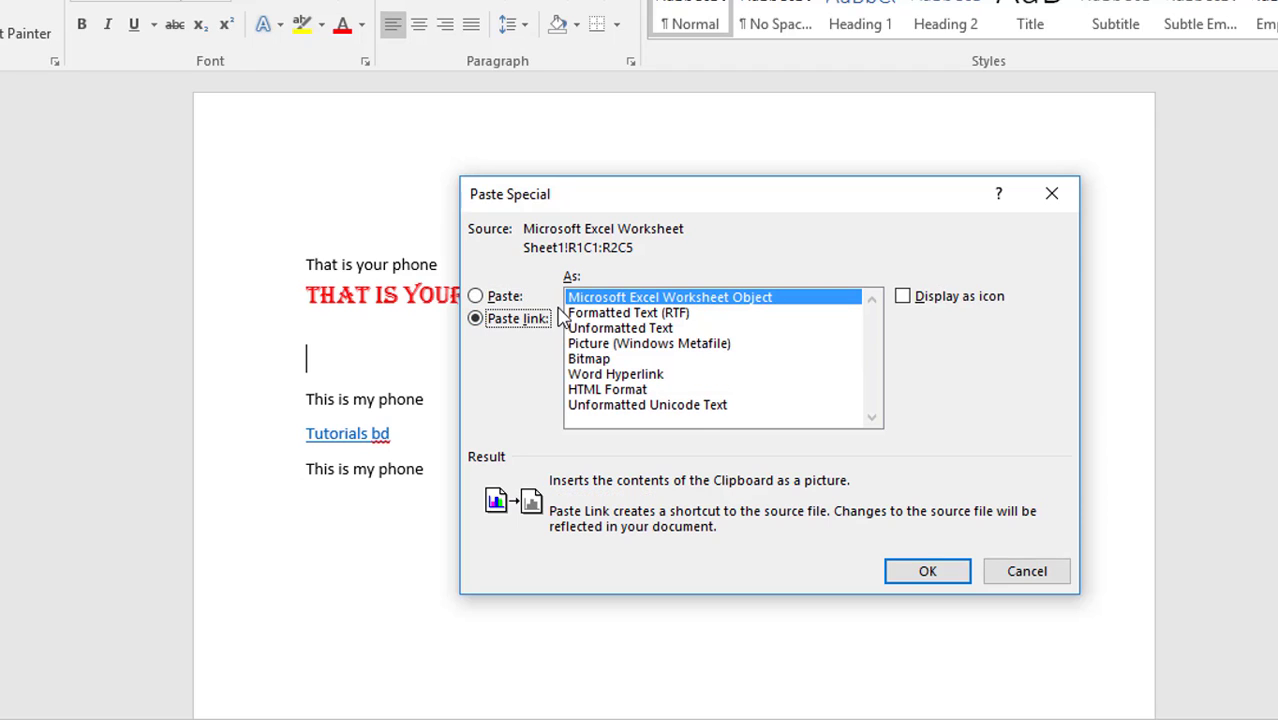
{"action": "left_click", "coordinate": [490, 298]}
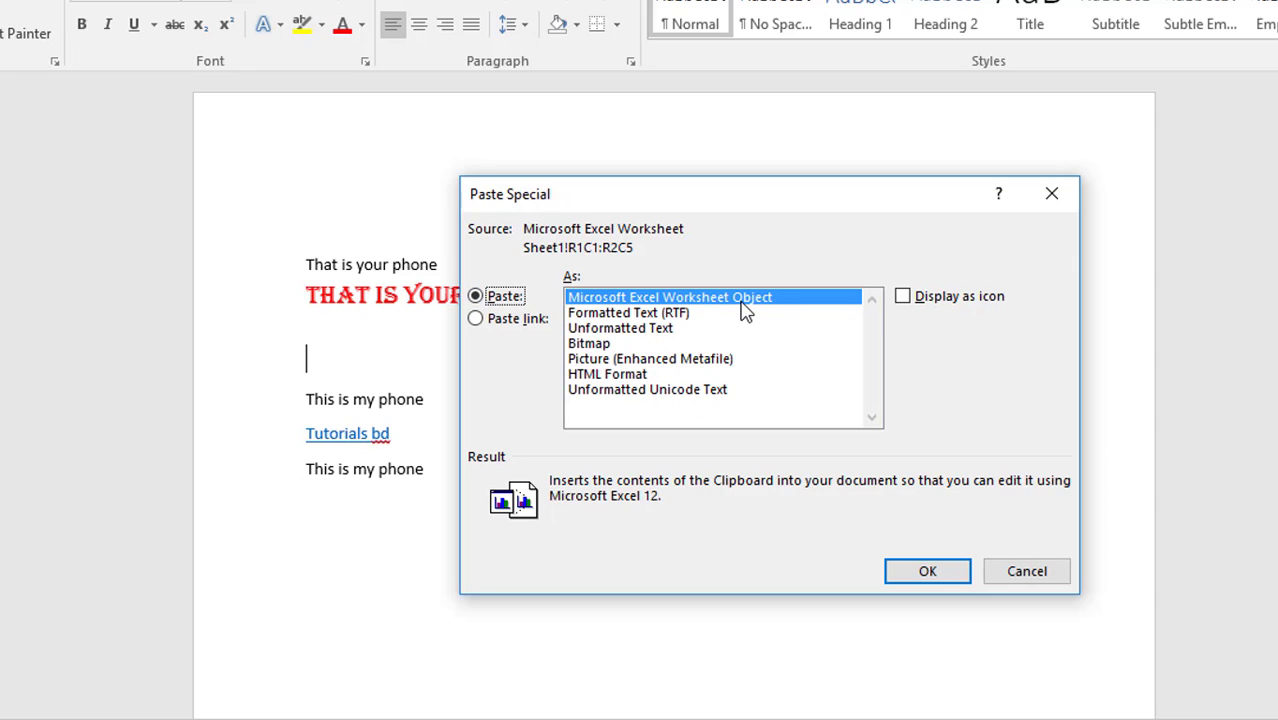
{"action": "left_click", "coordinate": [1008, 580]}
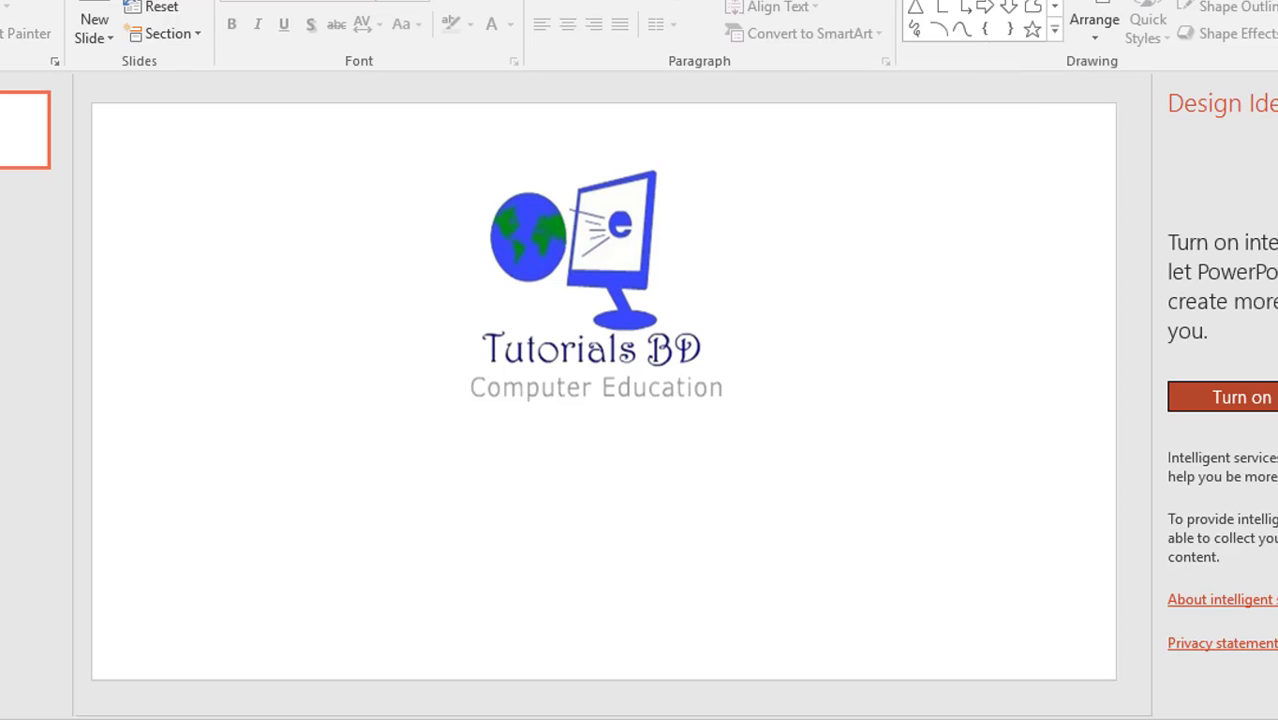
- Copy the logo picture in PowerPoint, switch to Word and examine its Paste Special formats, including Bitmap and Microsoft Office Graphic Object, without pasting
{"action": "left_click", "coordinate": [457, 296]}
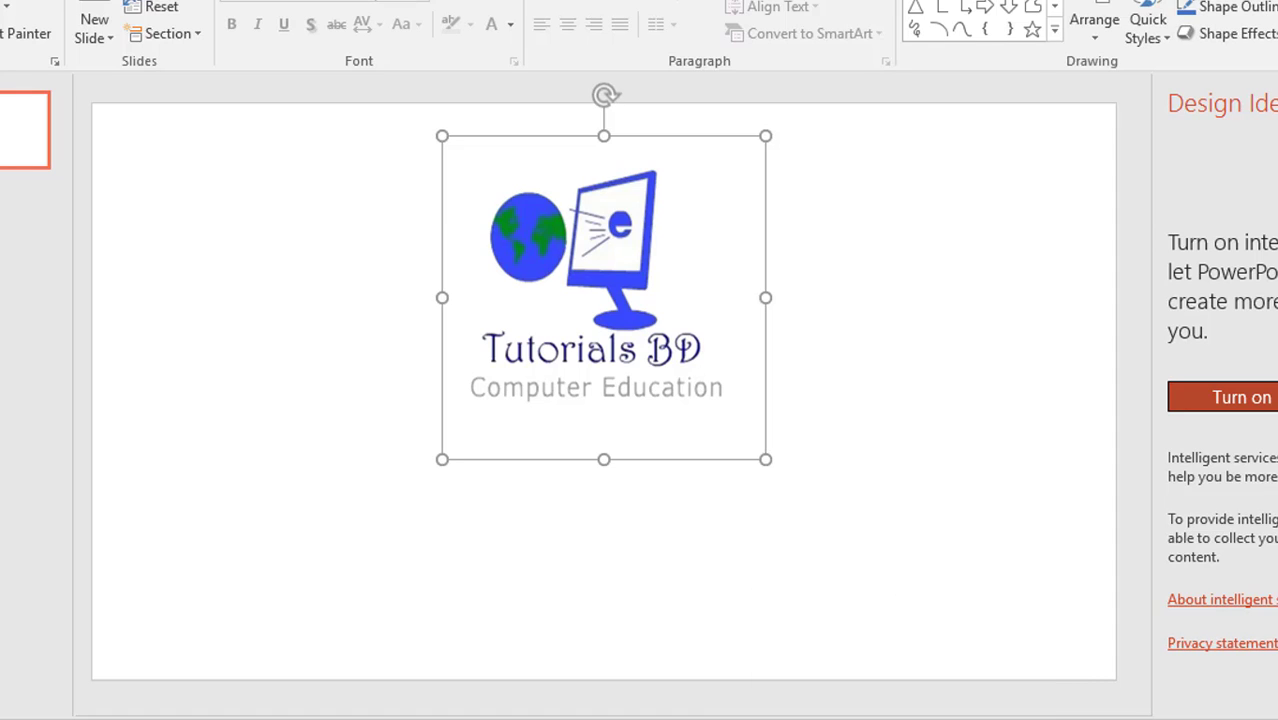
{"action": "left_click", "coordinate": [785, 711]}
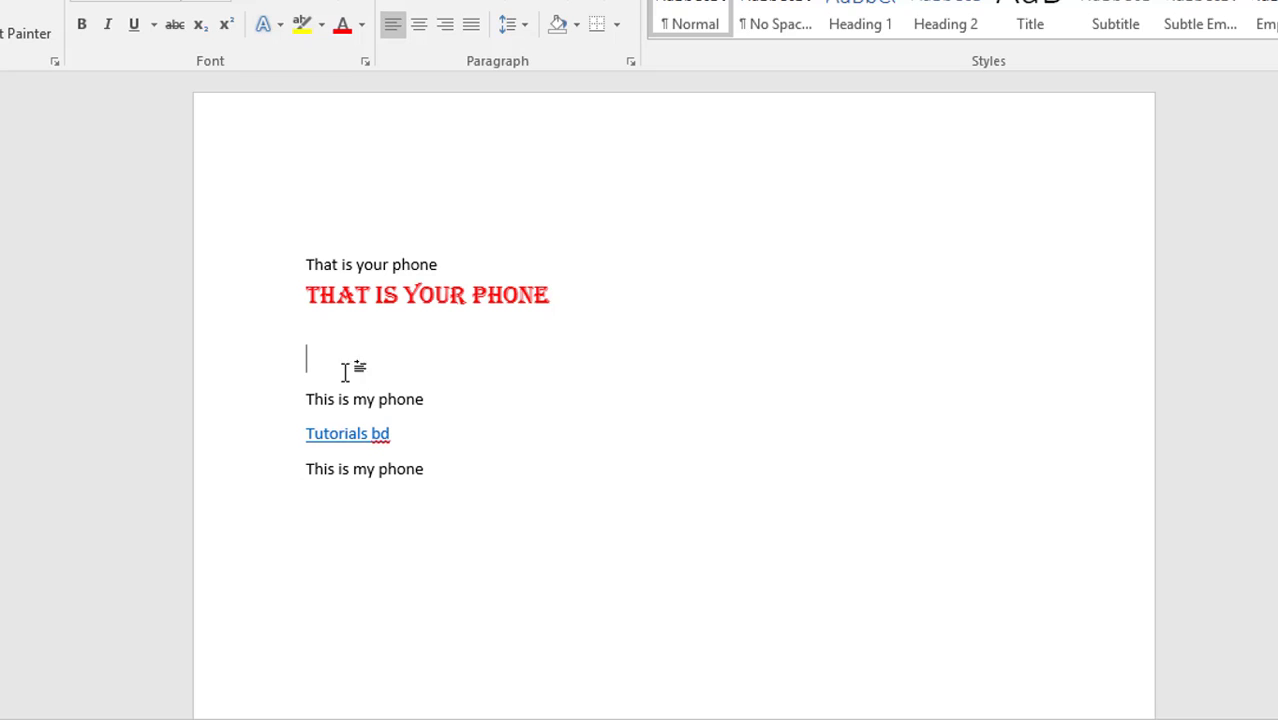
{"action": "left_click", "coordinate": [0, 36]}
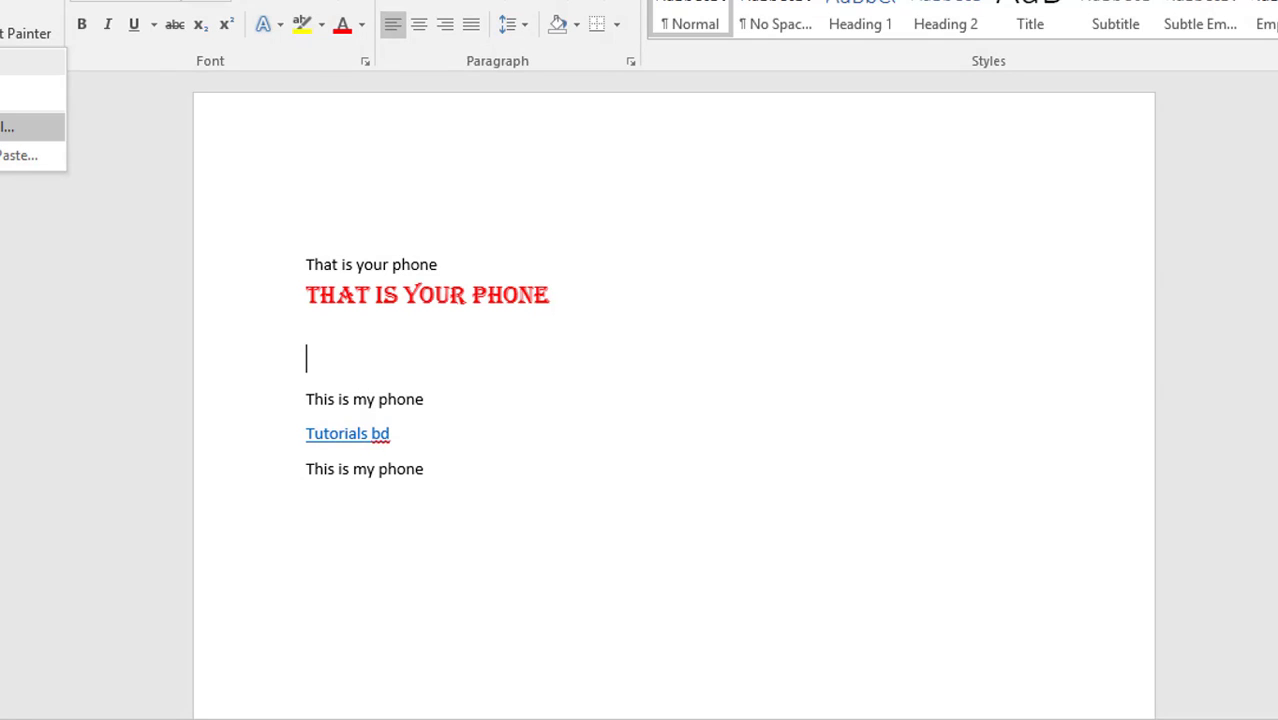
{"action": "left_click", "coordinate": [8, 126]}
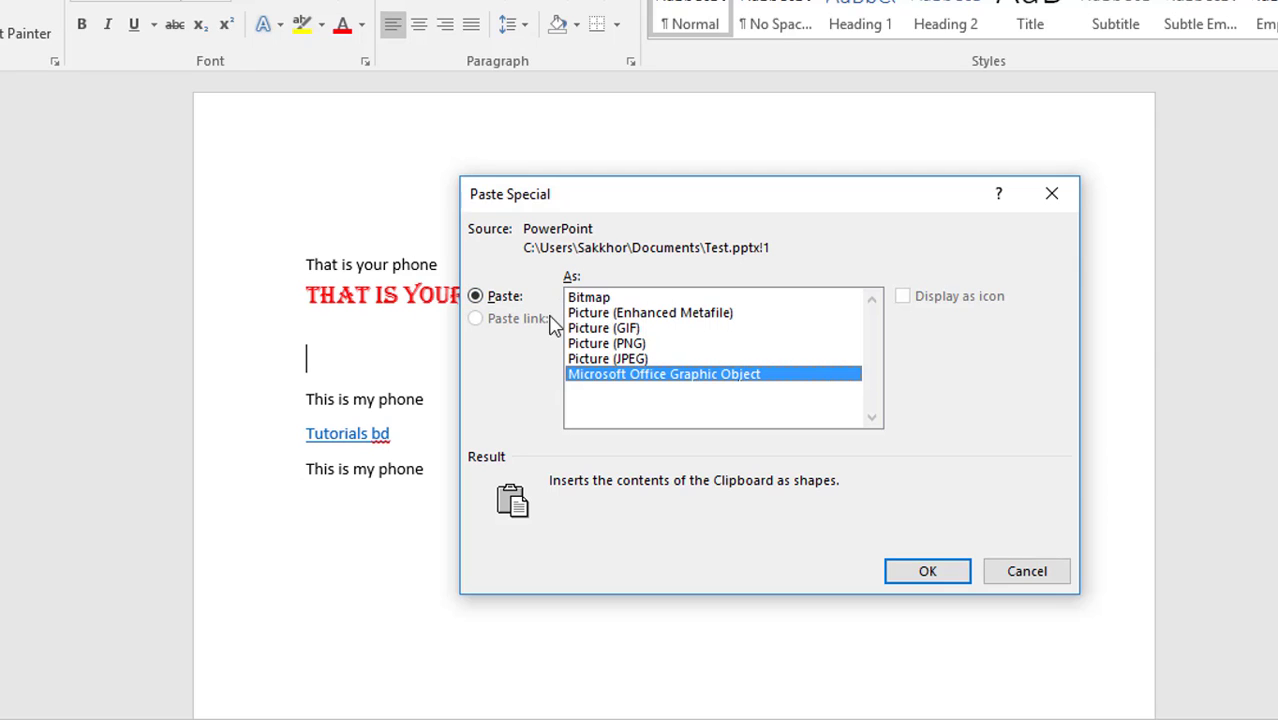
{"action": "left_click", "coordinate": [588, 299]}
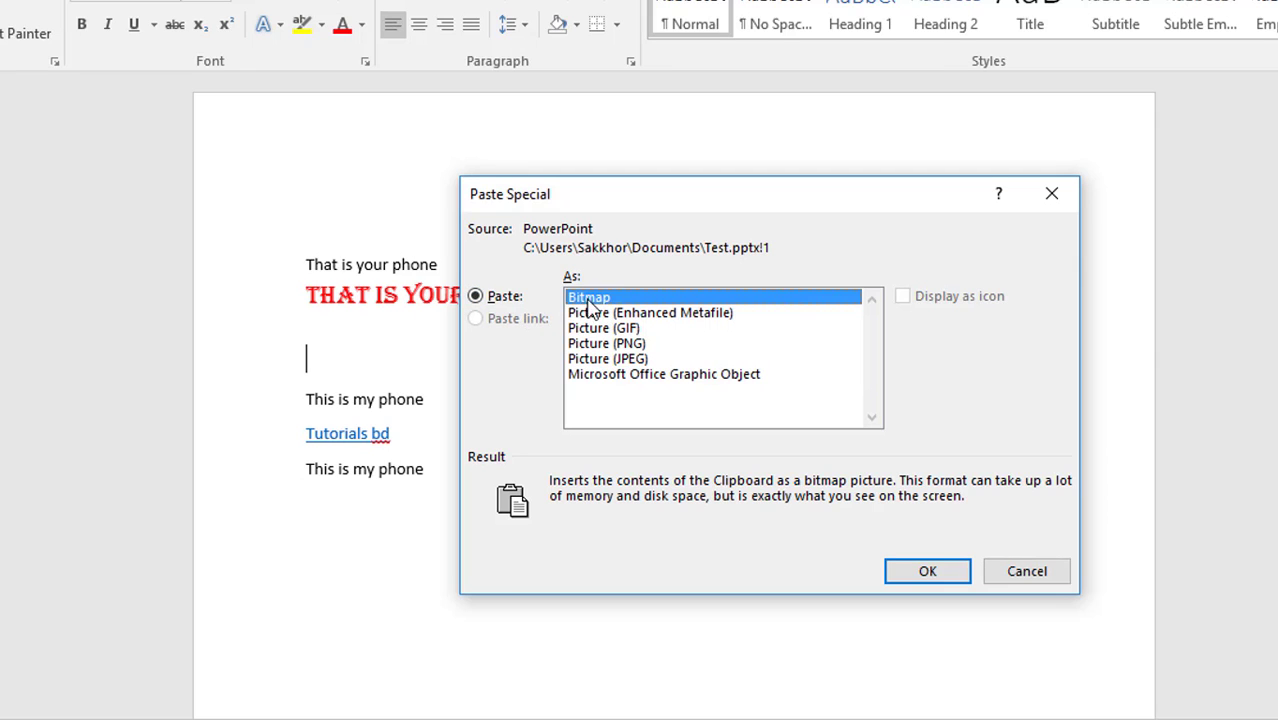
{"action": "left_click", "coordinate": [720, 376]}
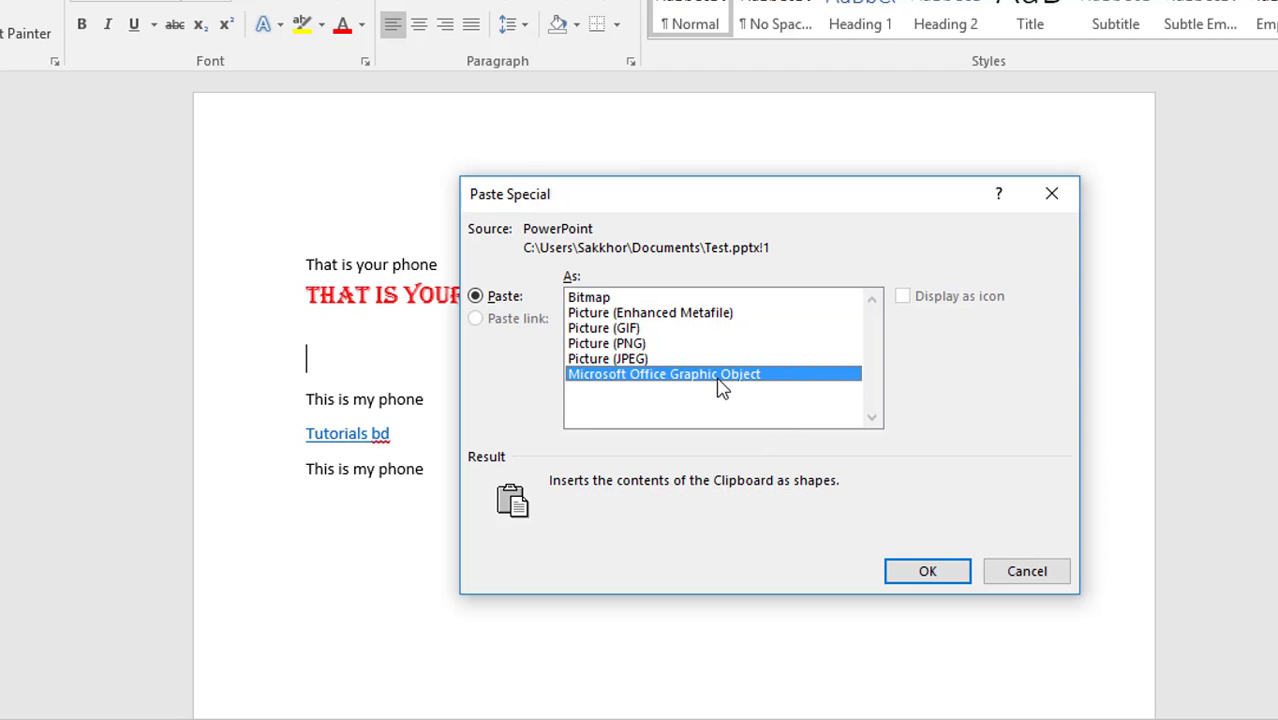
{"action": "left_click", "coordinate": [1000, 572]}
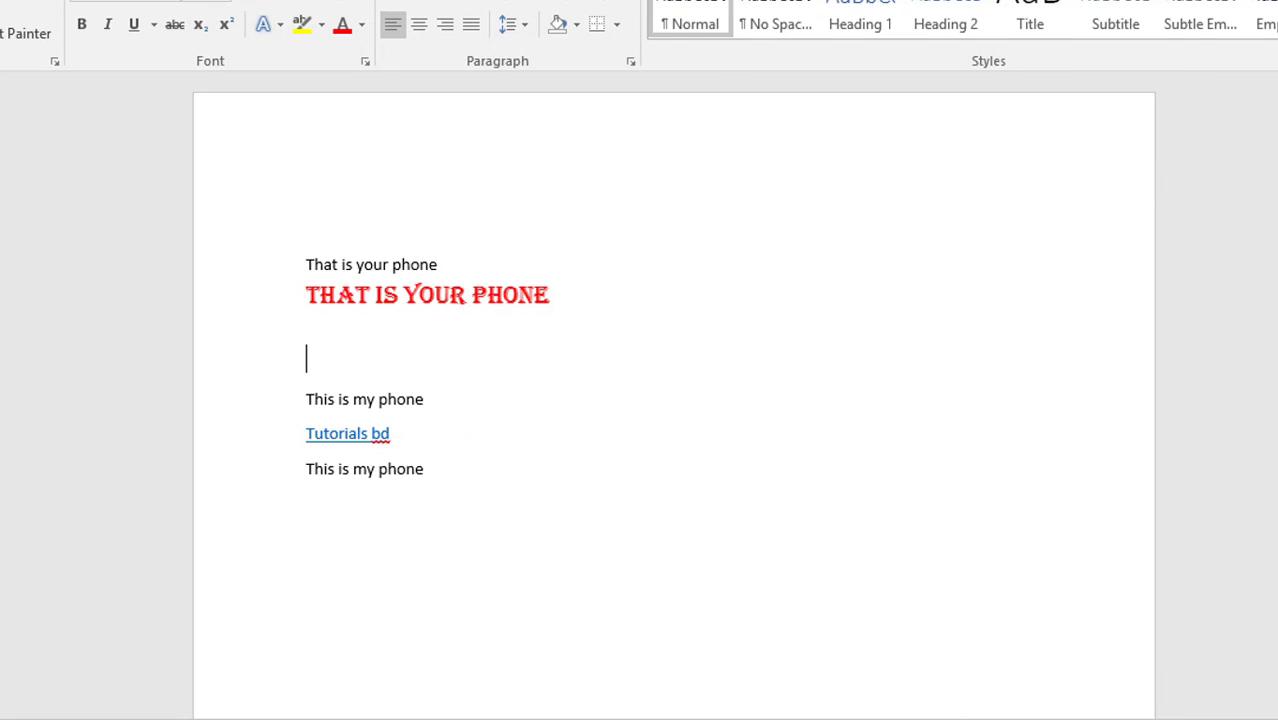
- Switch to PowerPoint, copy the entire slide containing the logo, and return to the Word document
{"action": "key", "text": "alt+Tab"}
{"action": "left_click", "coordinate": [262, 308]}
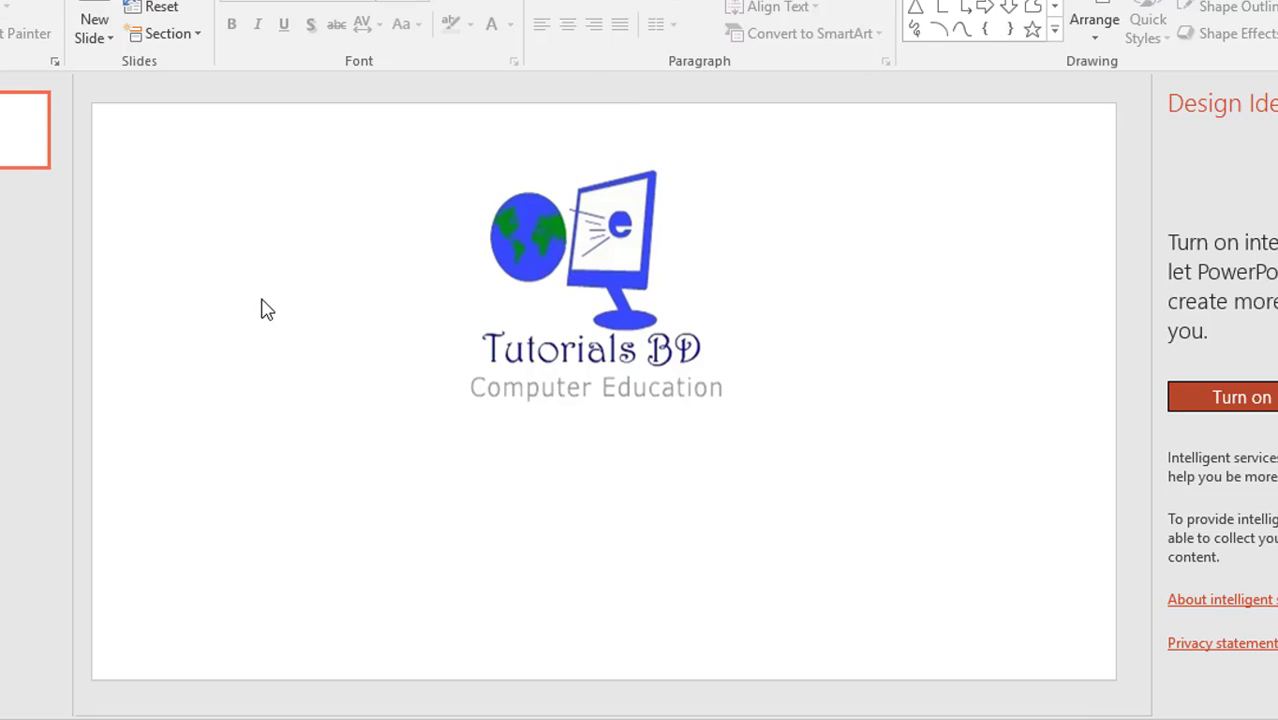
{"action": "right_click", "coordinate": [14, 129]}
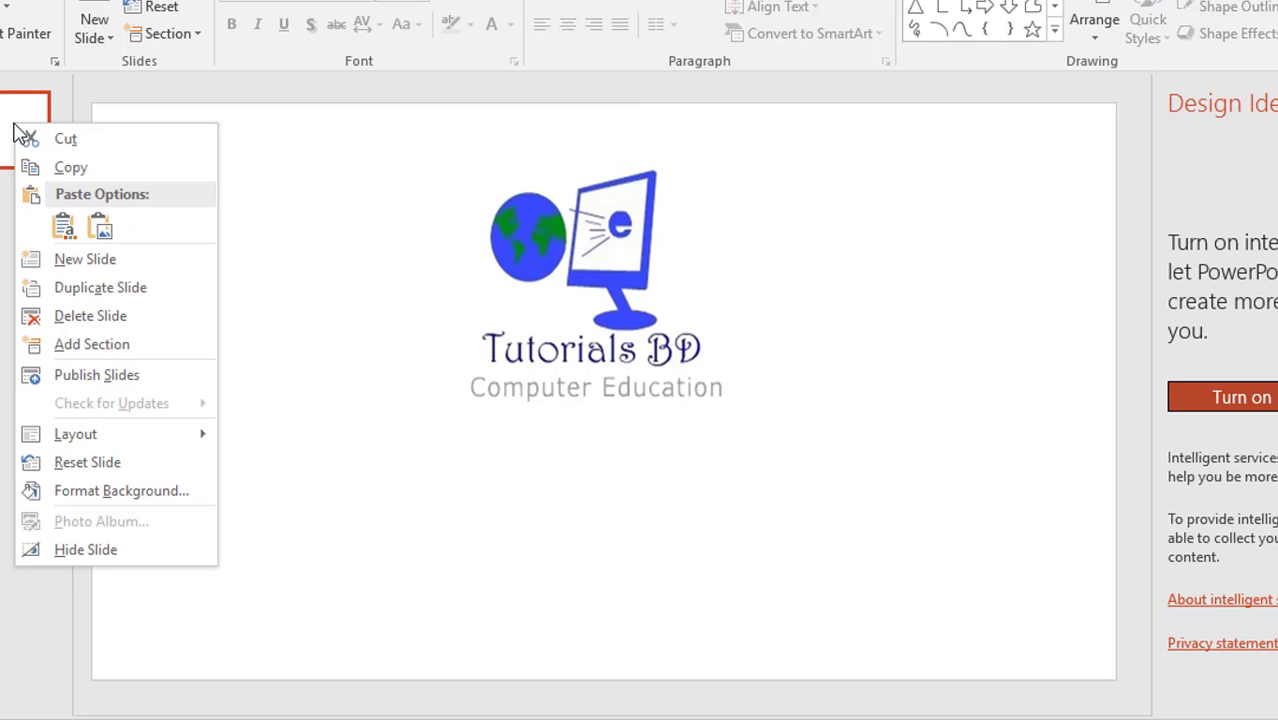
{"action": "left_click", "coordinate": [26, 166]}
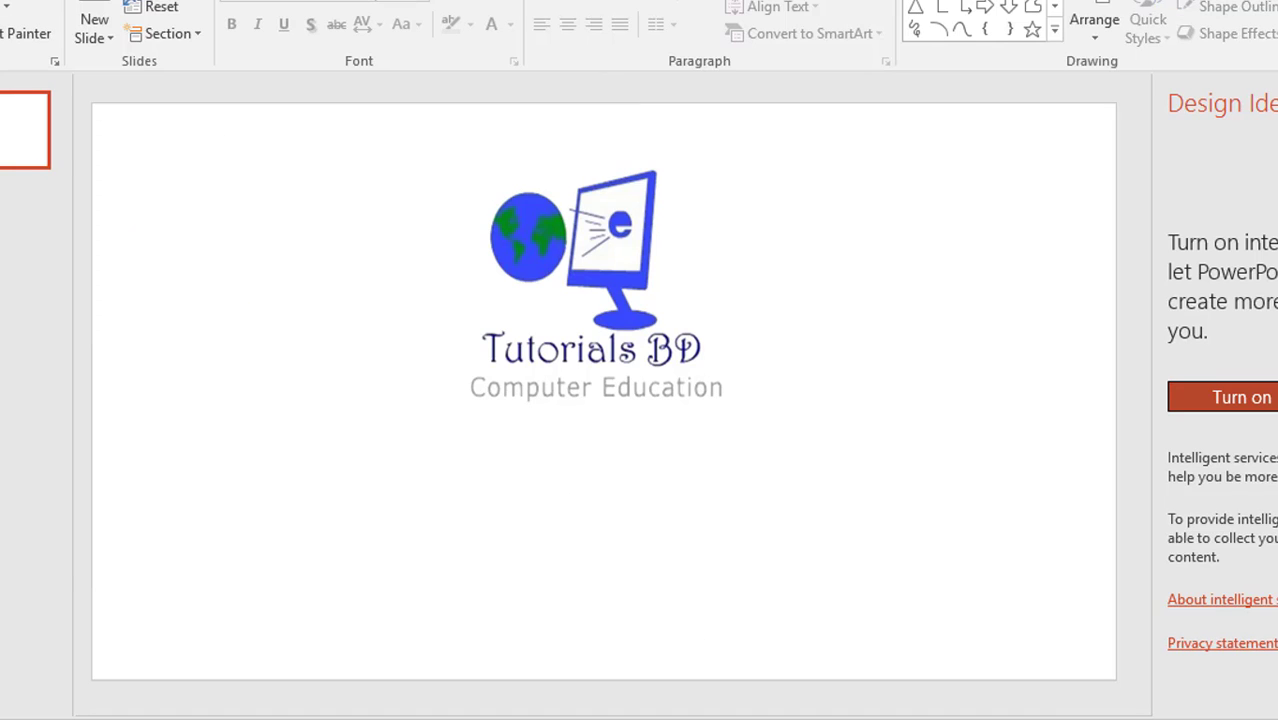
{"action": "key", "text": "alt+Tab"}
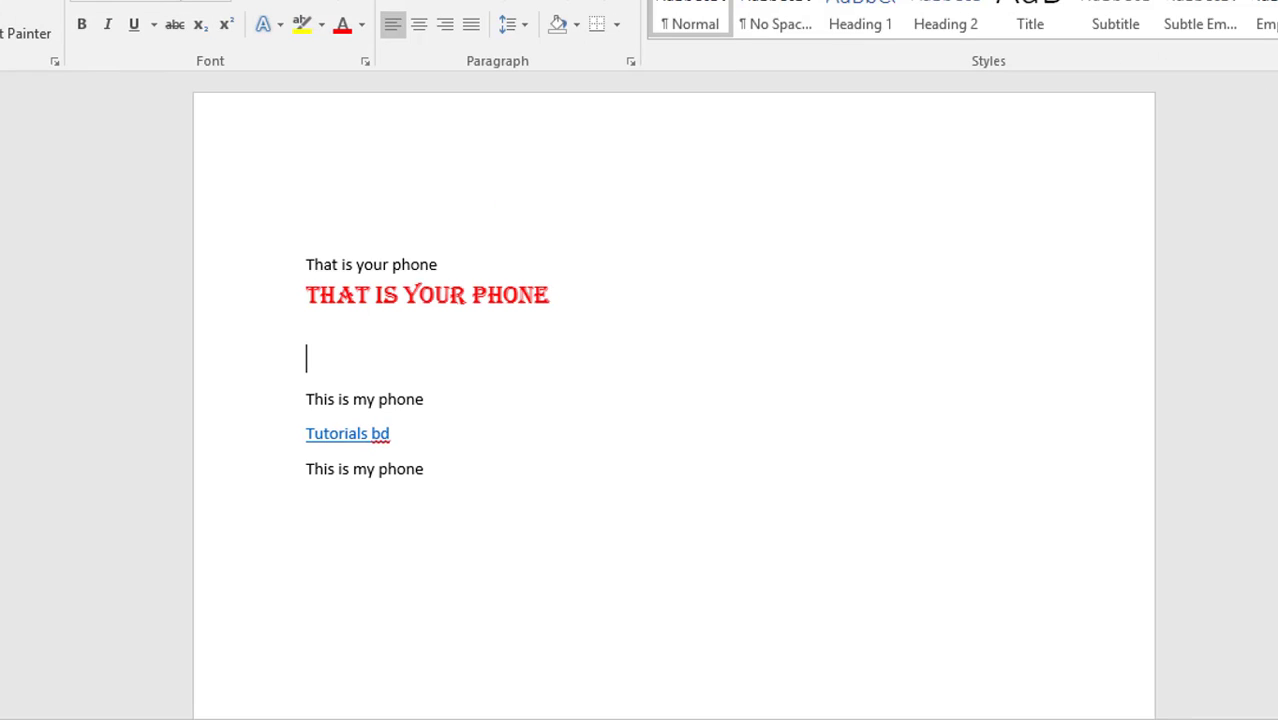
- Open Paste Special for the copied slide and choose the Microsoft PowerPoint Slide Object format with Display as icon enabled
{"action": "left_click", "coordinate": [0, 38]}
{"action": "left_click", "coordinate": [8, 126]}
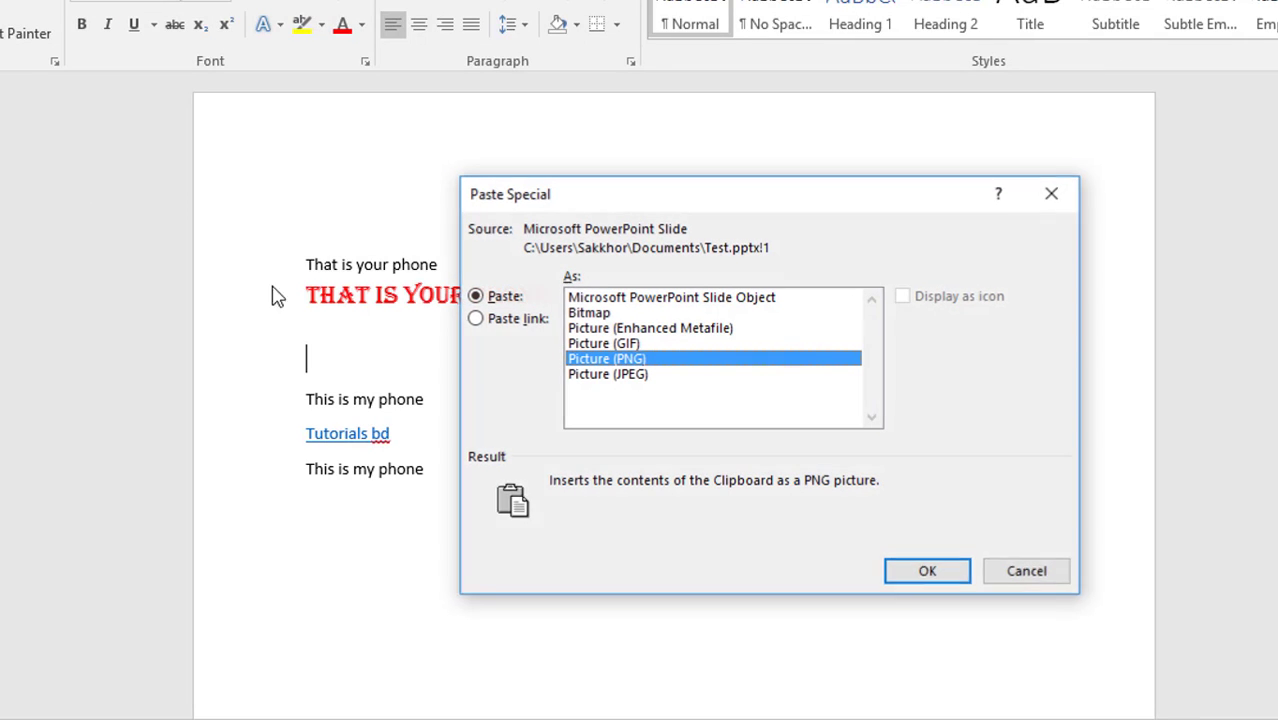
{"action": "left_click", "coordinate": [621, 300]}
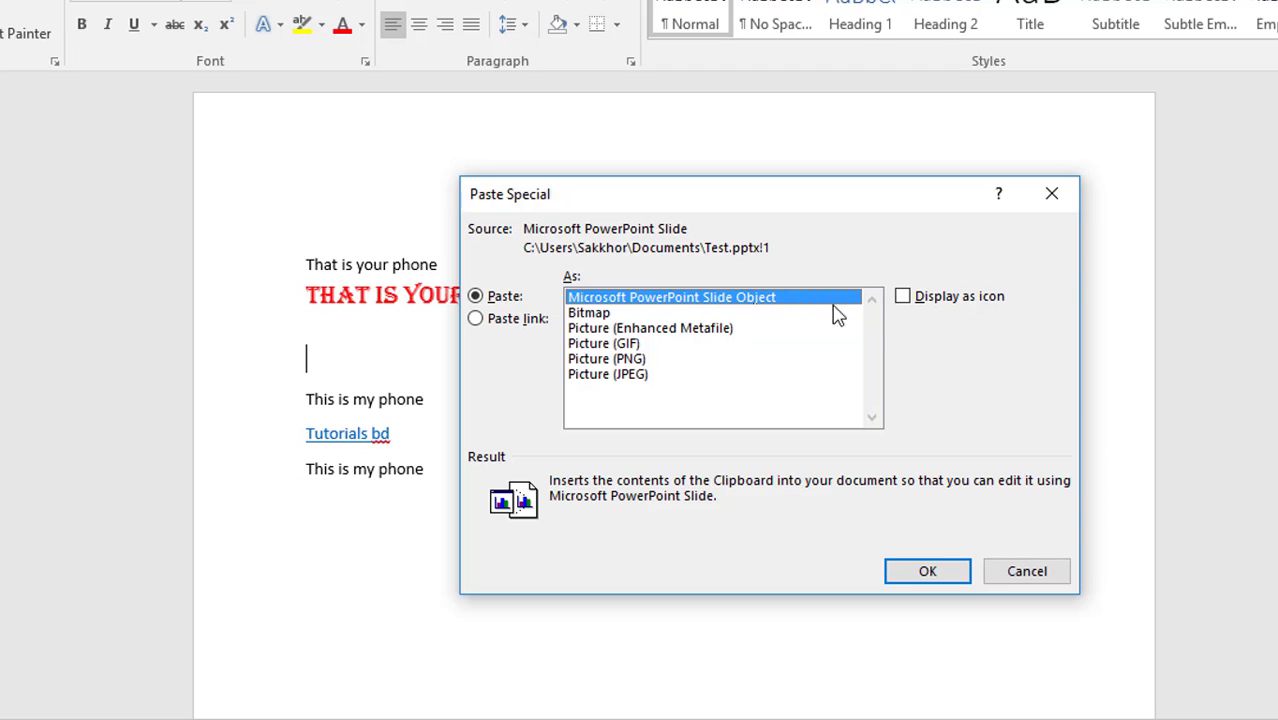
{"action": "left_click", "coordinate": [902, 298]}
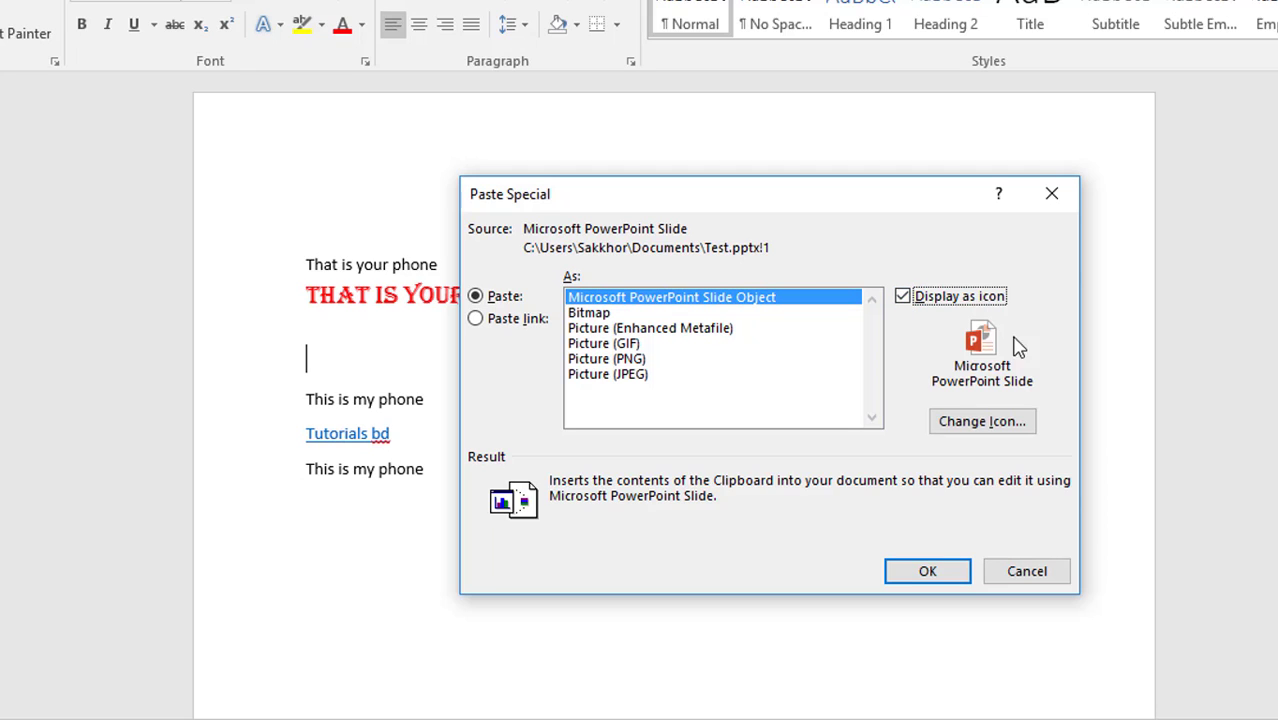
- Look through the available icons and icon files without changing the icon, and insert the slide object as an icon
{"action": "left_click", "coordinate": [970, 422]}
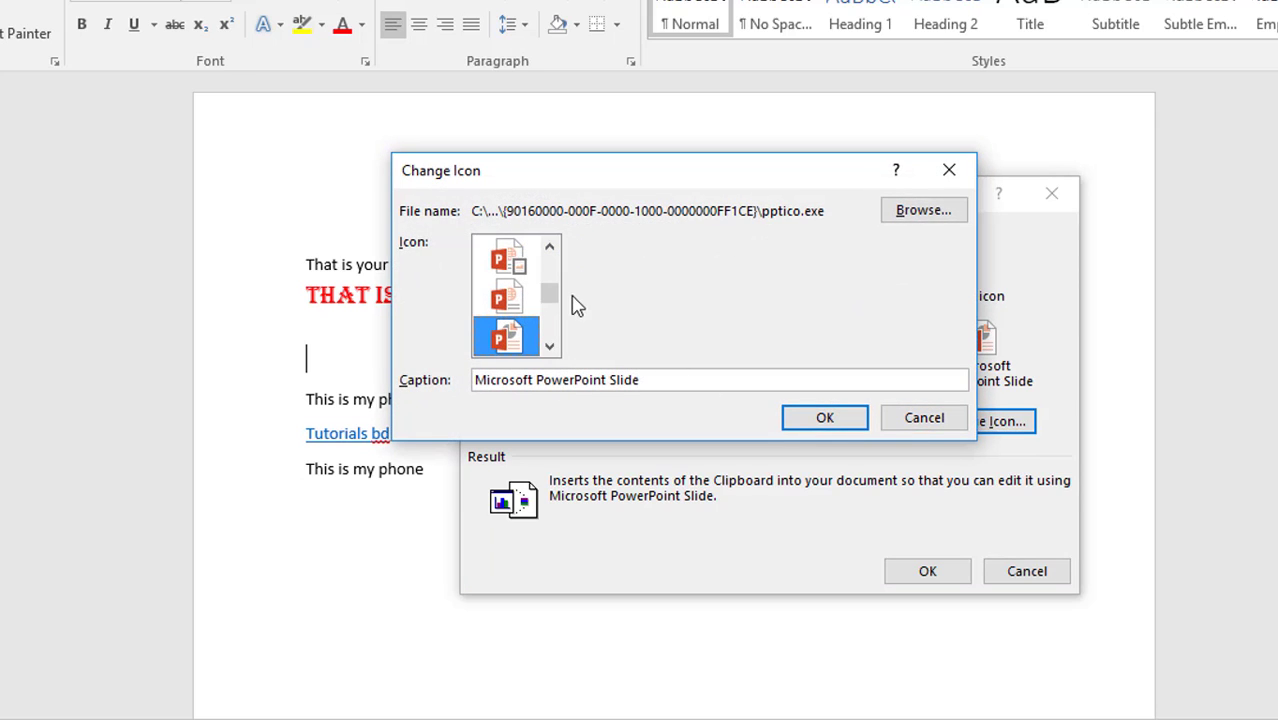
{"action": "left_click_drag", "start_coordinate": [556, 308], "coordinate": [541, 276]}
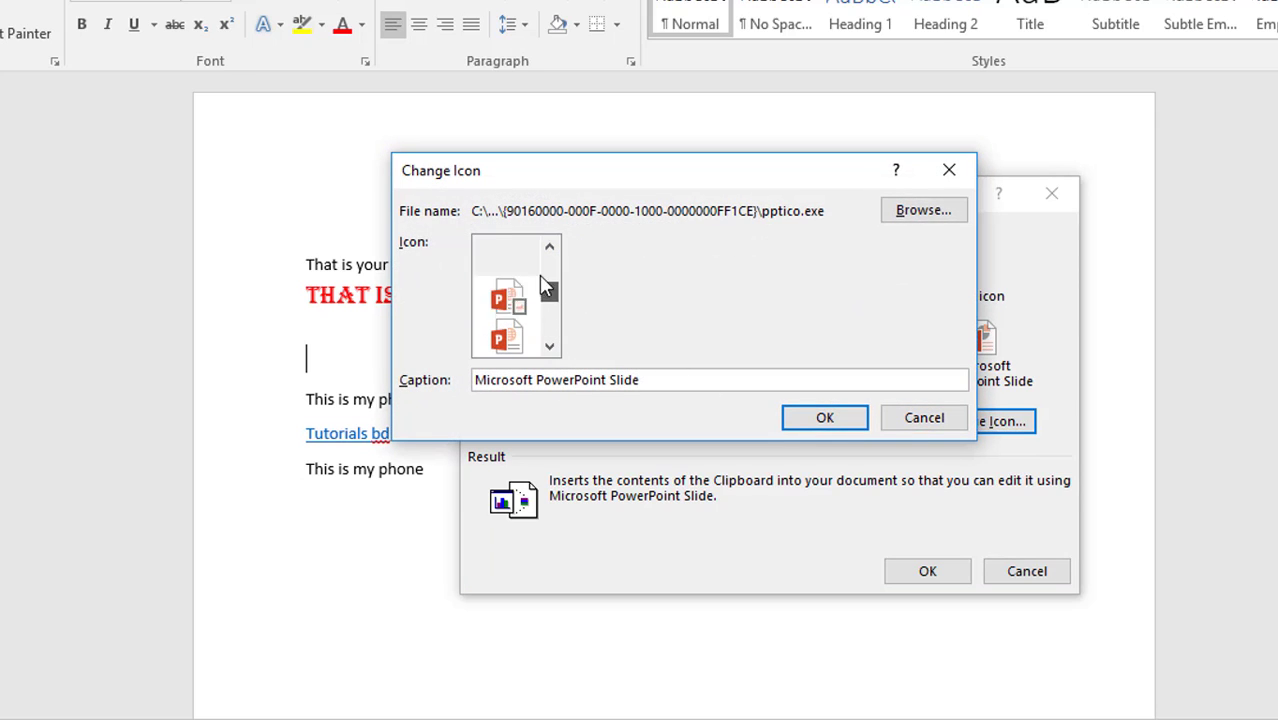
{"action": "left_click", "coordinate": [910, 211]}
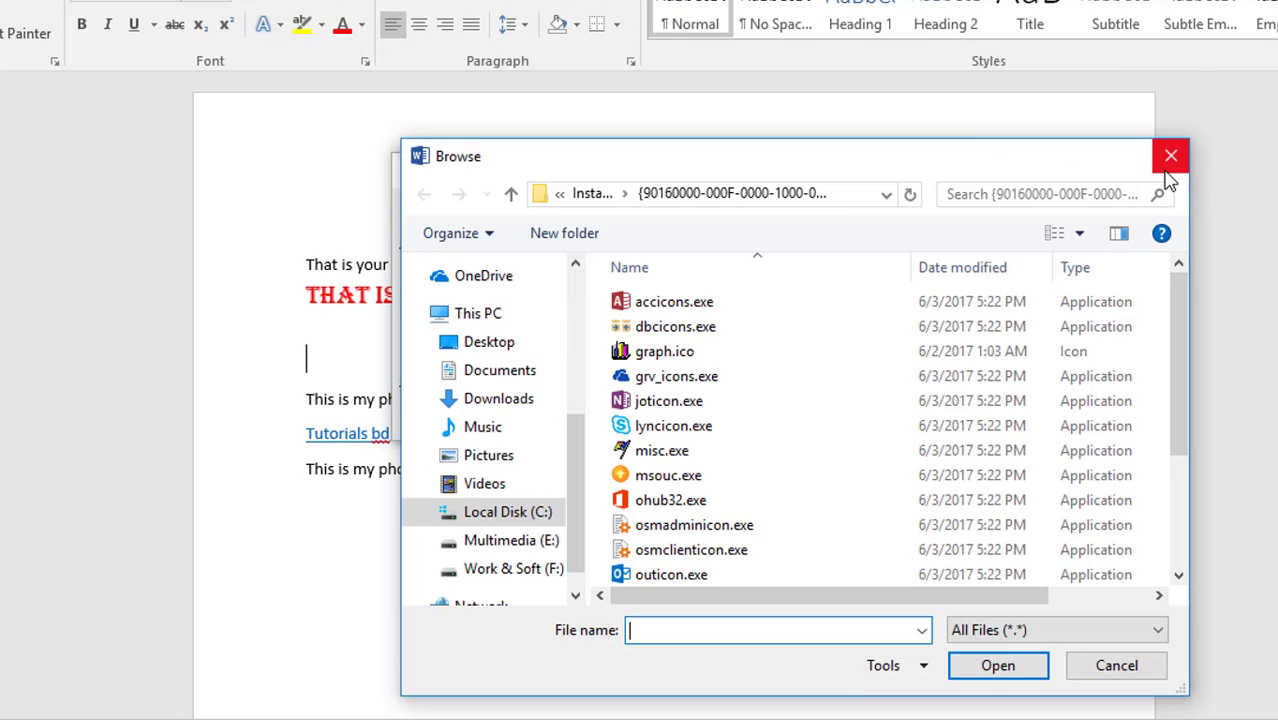
{"action": "left_click", "coordinate": [1170, 160]}
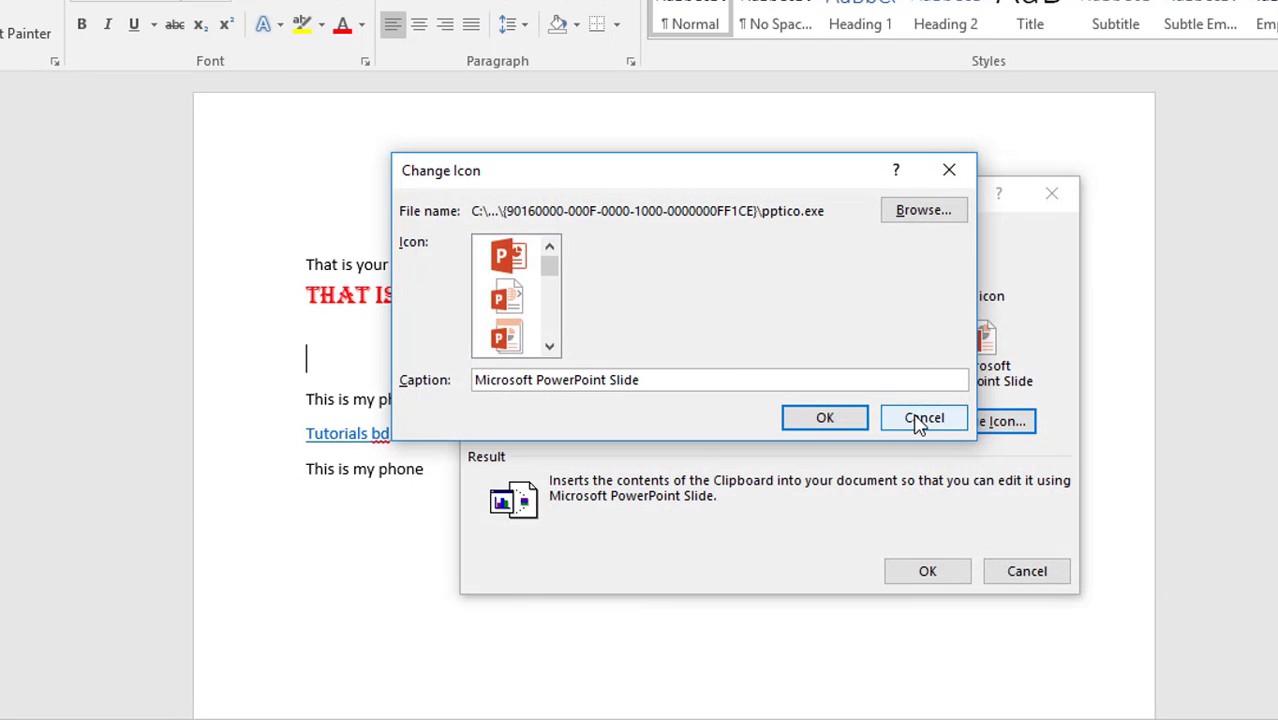
{"action": "left_click", "coordinate": [918, 421]}
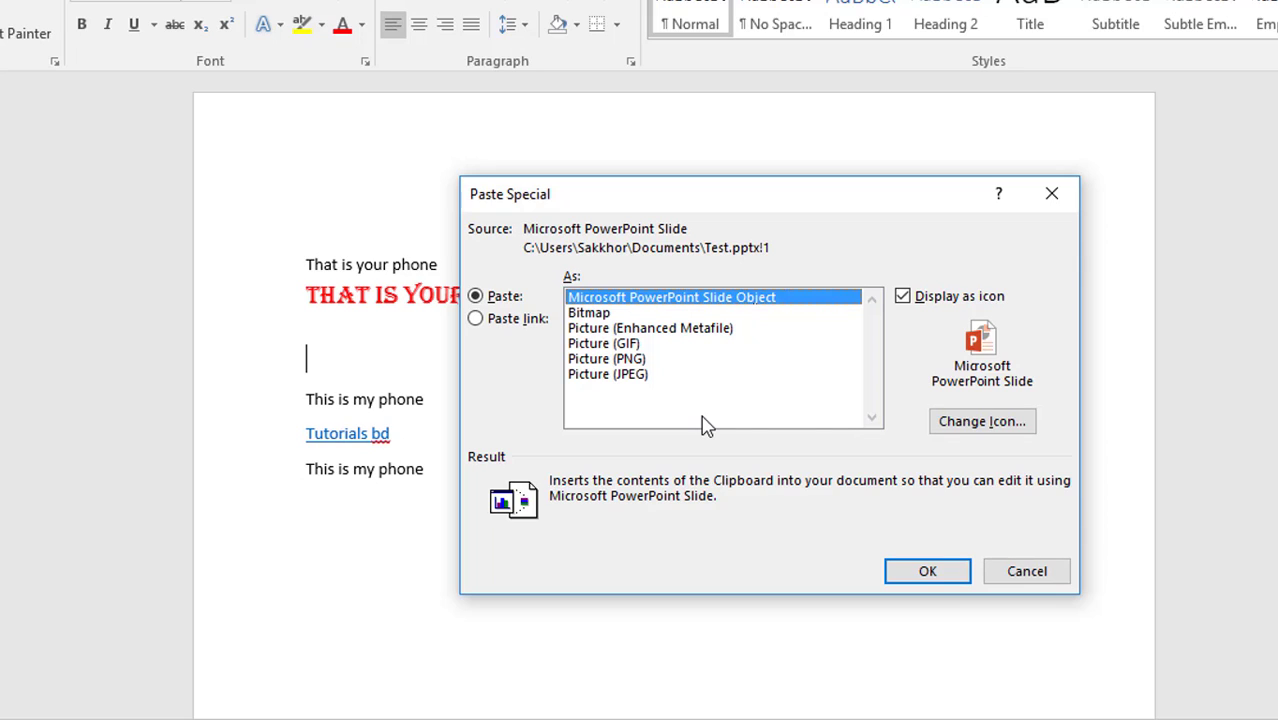
{"action": "left_click", "coordinate": [927, 573]}
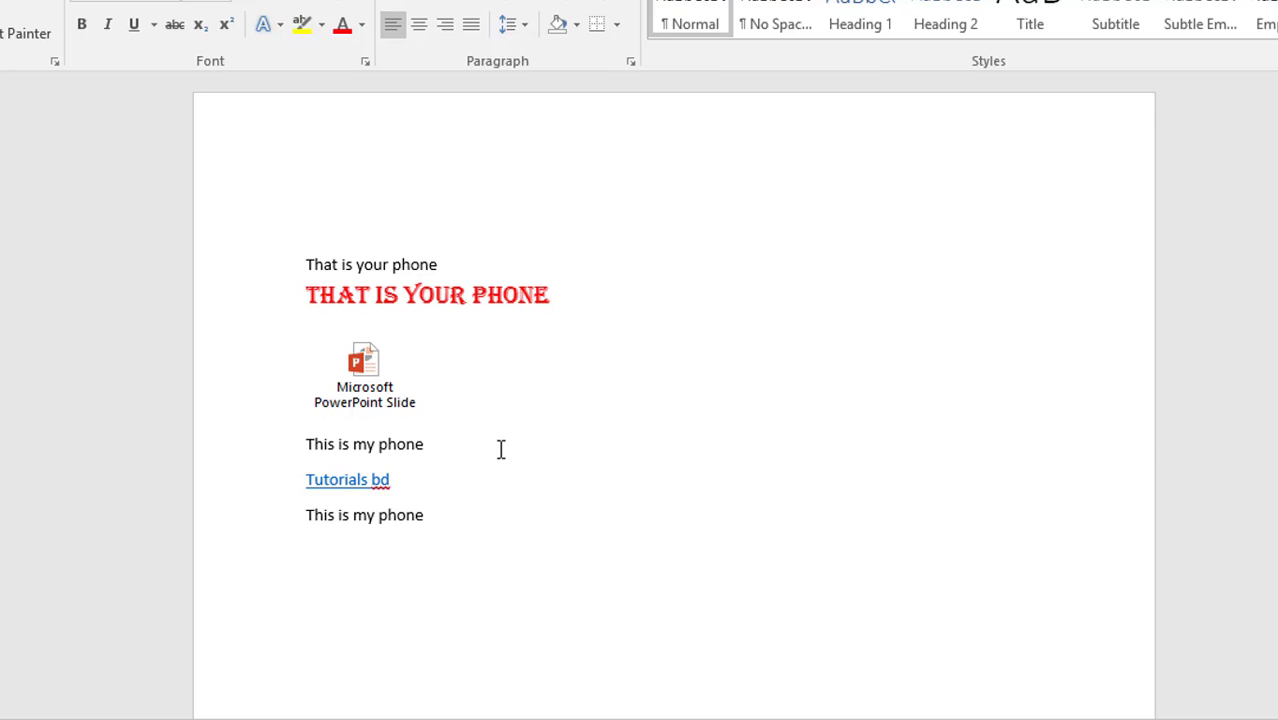
- Replace the inserted slide icon with a linked copy of the slide, using Paste link in Bitmap format with Display as icon
{"action": "left_click", "coordinate": [374, 381]}
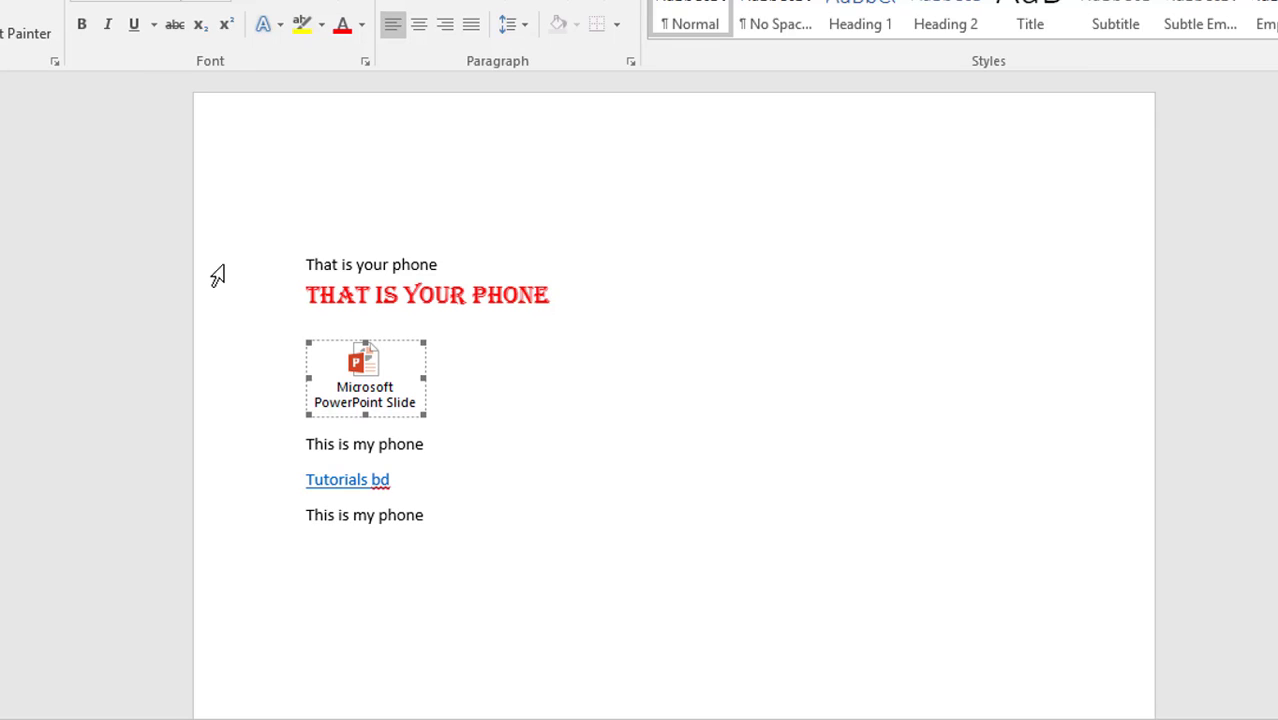
{"action": "left_click", "coordinate": [0, 36]}
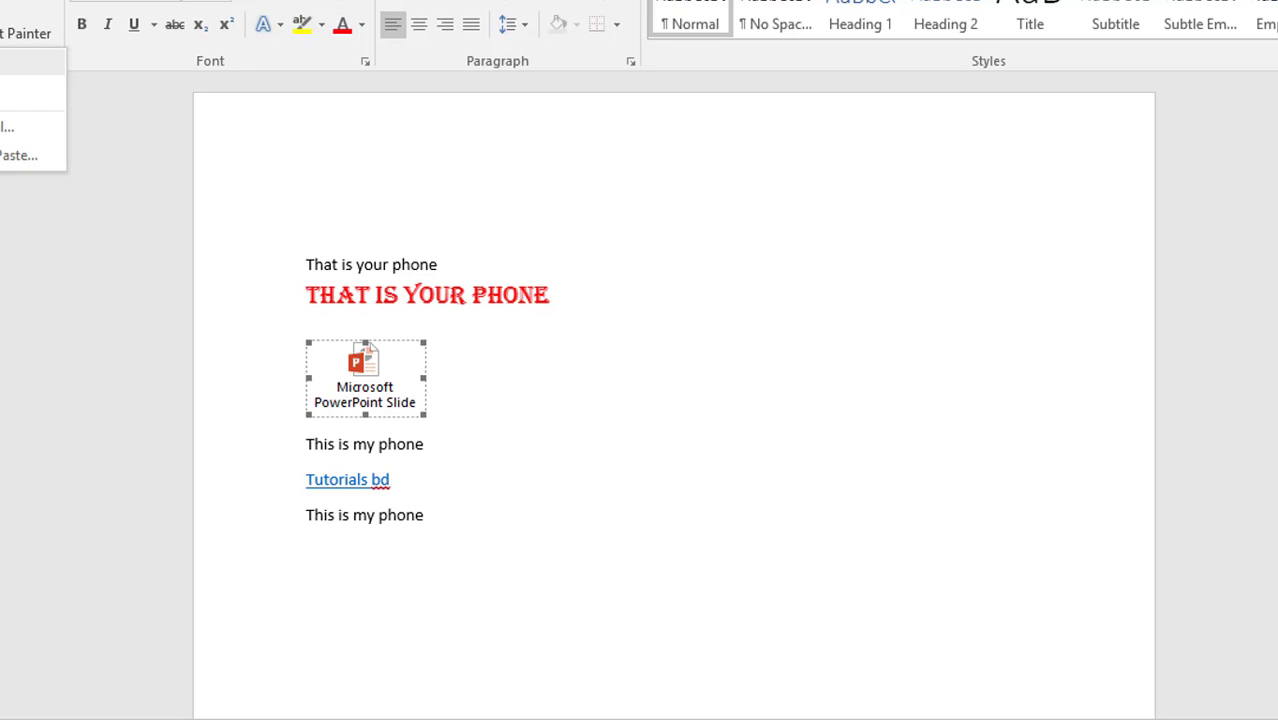
{"action": "left_click", "coordinate": [8, 126]}
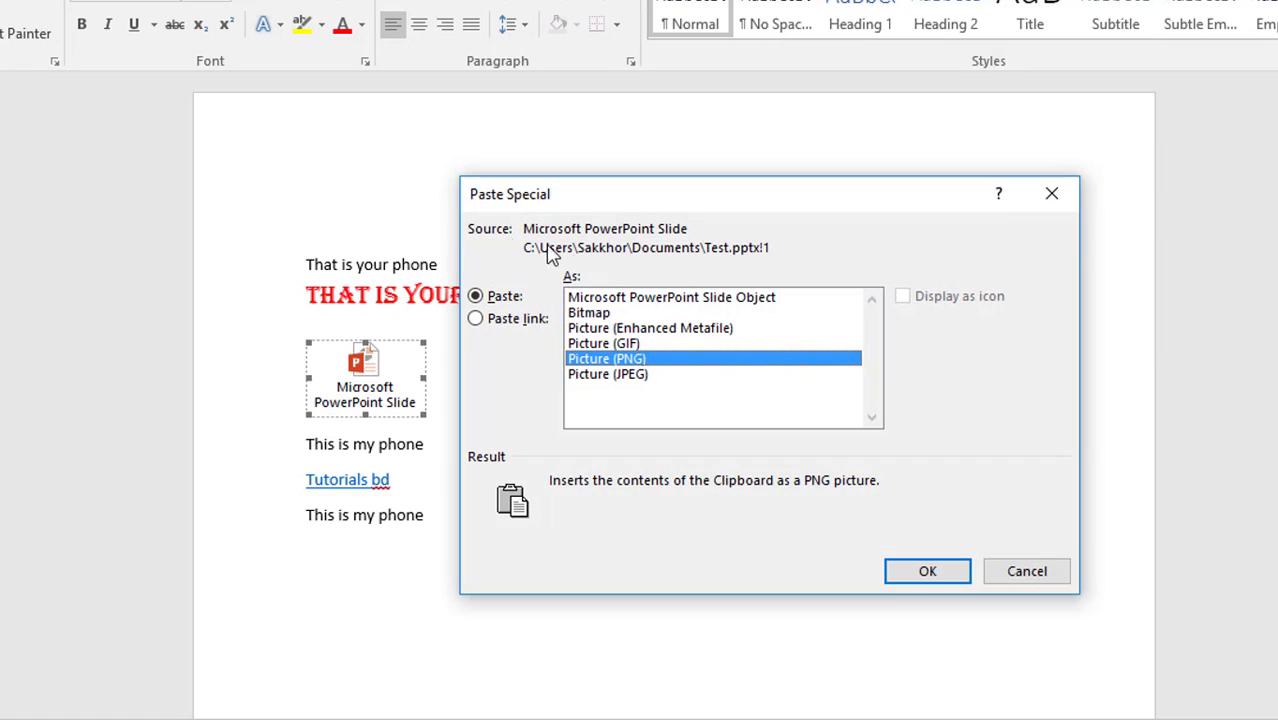
{"action": "left_click", "coordinate": [633, 300]}
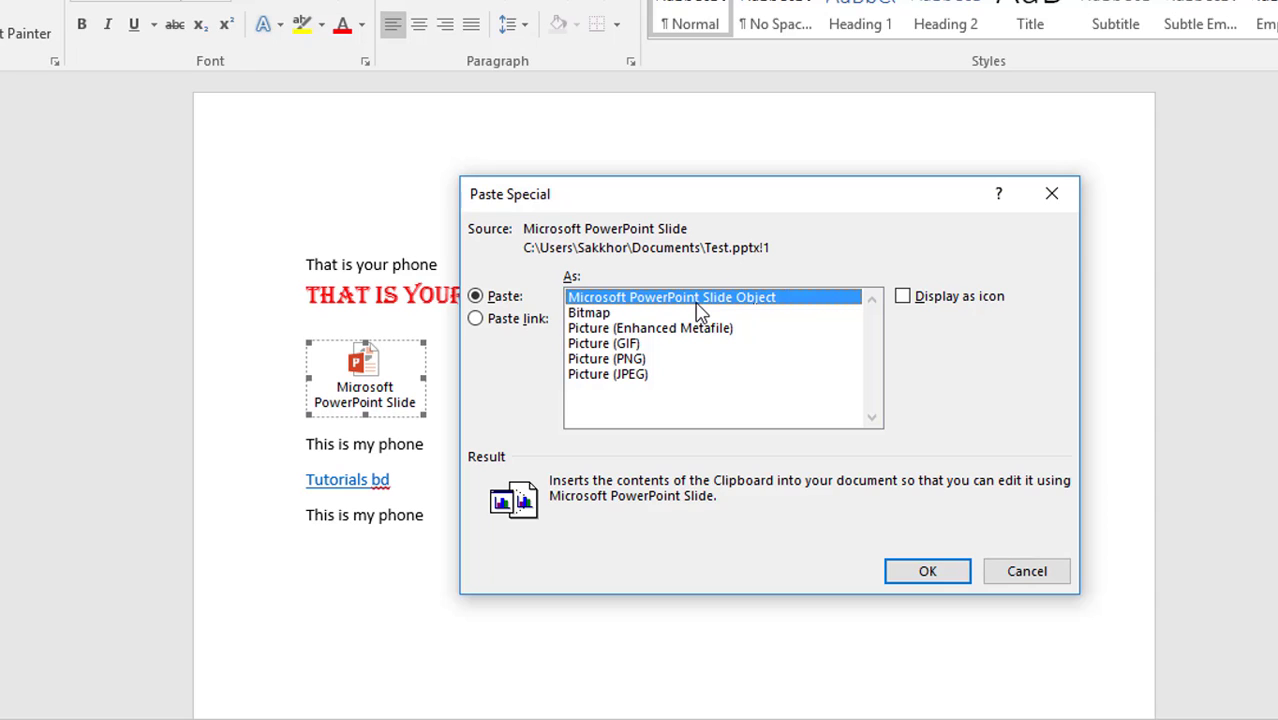
{"action": "left_click", "coordinate": [496, 319]}
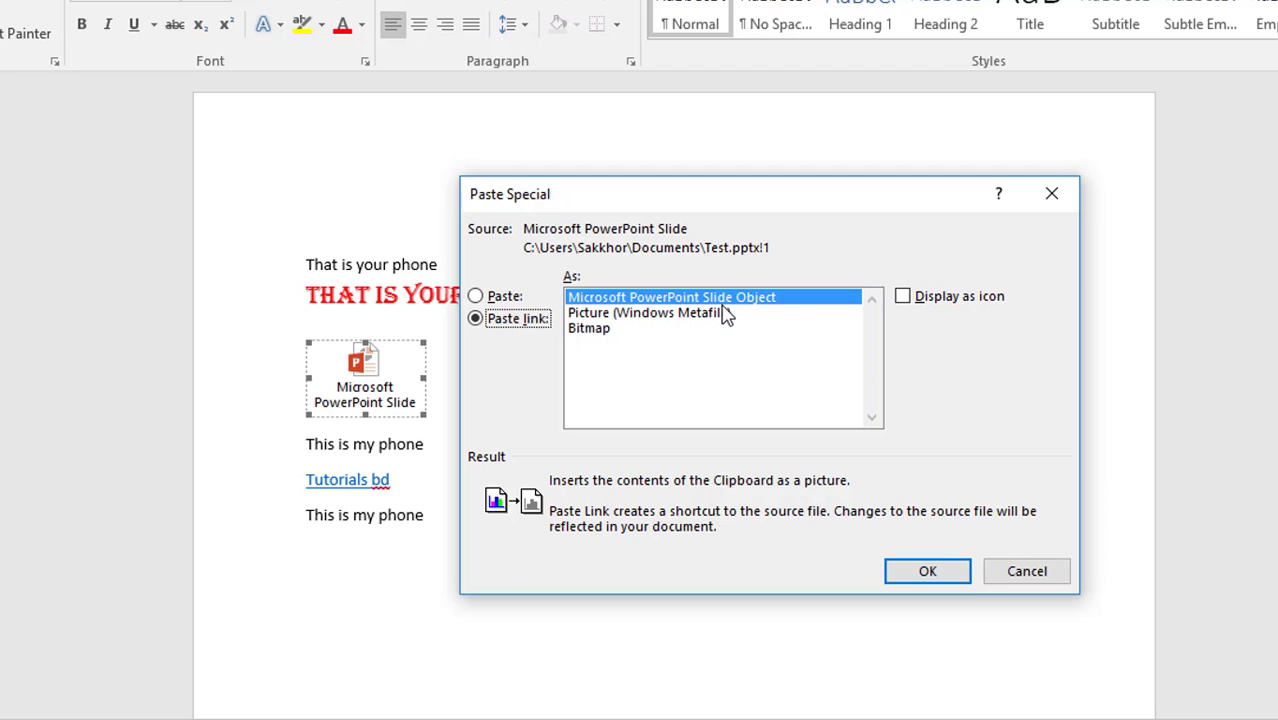
{"action": "left_click", "coordinate": [922, 310]}
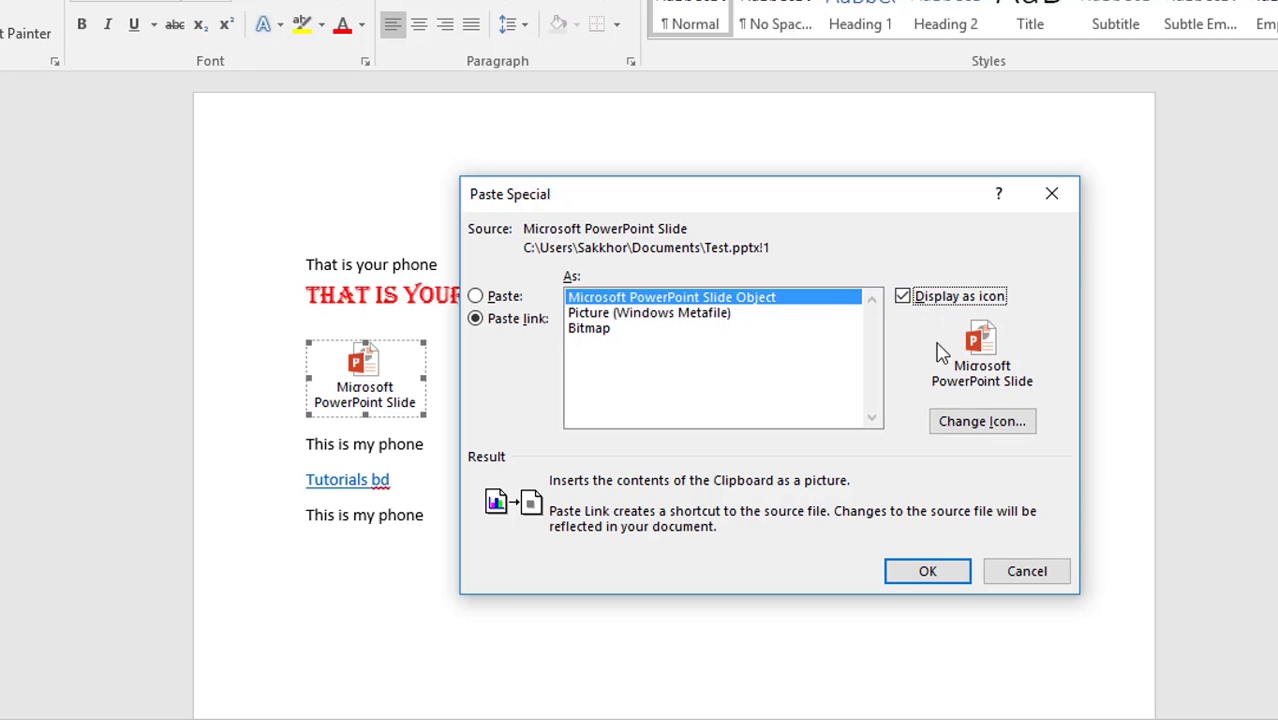
{"action": "left_click", "coordinate": [614, 332]}
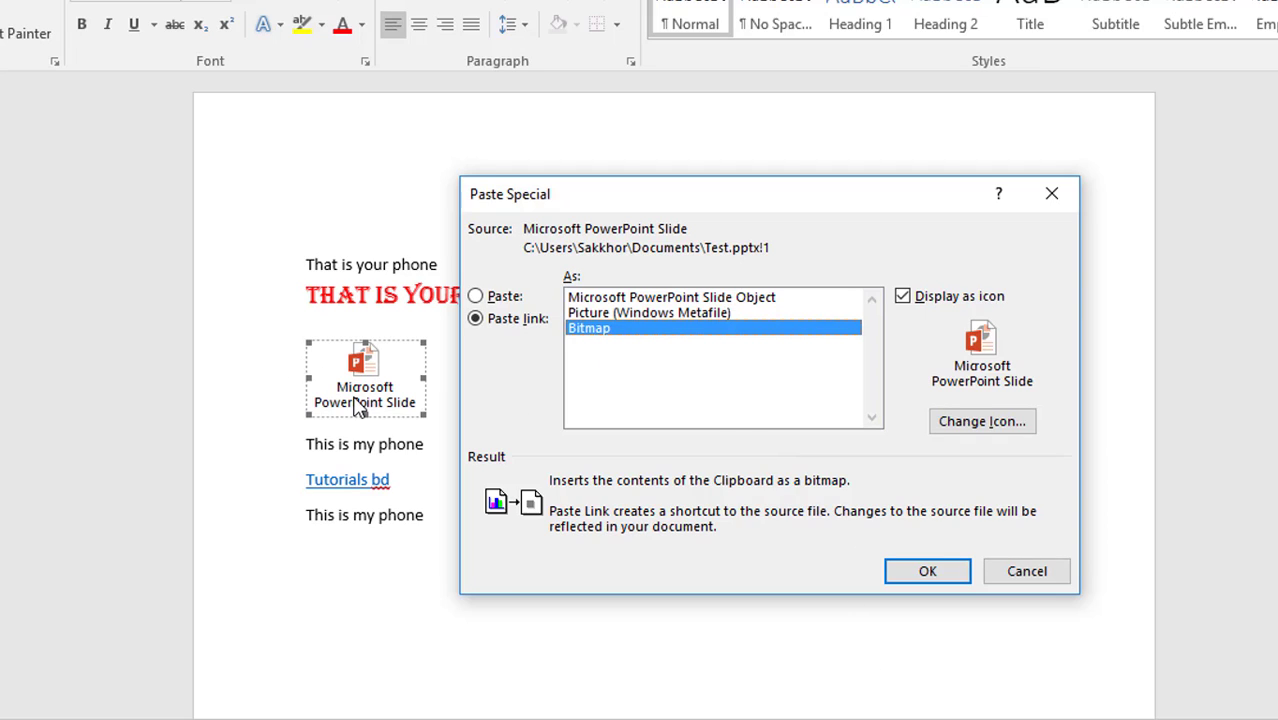
{"action": "left_click", "coordinate": [936, 578]}
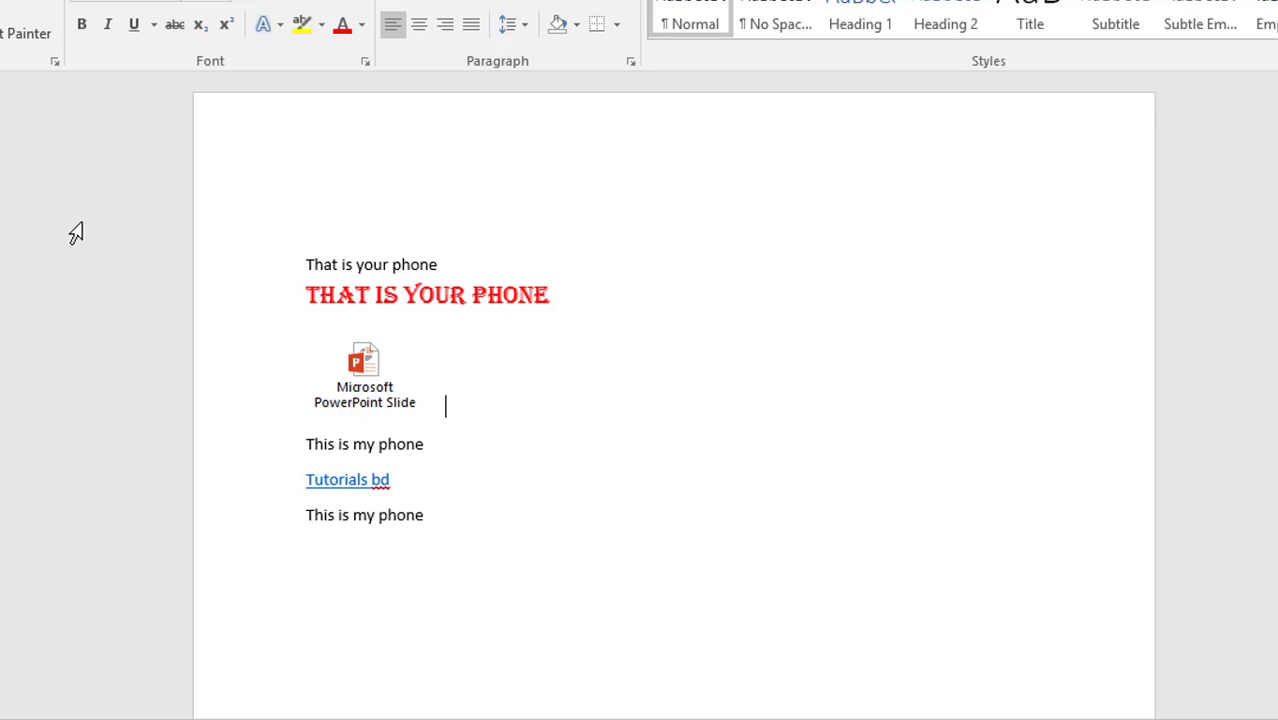
- Paste the copied slide after the slide icon as a Picture (JPEG) through Paste Special, and view the inserted picture
{"action": "left_click", "coordinate": [0, 37]}
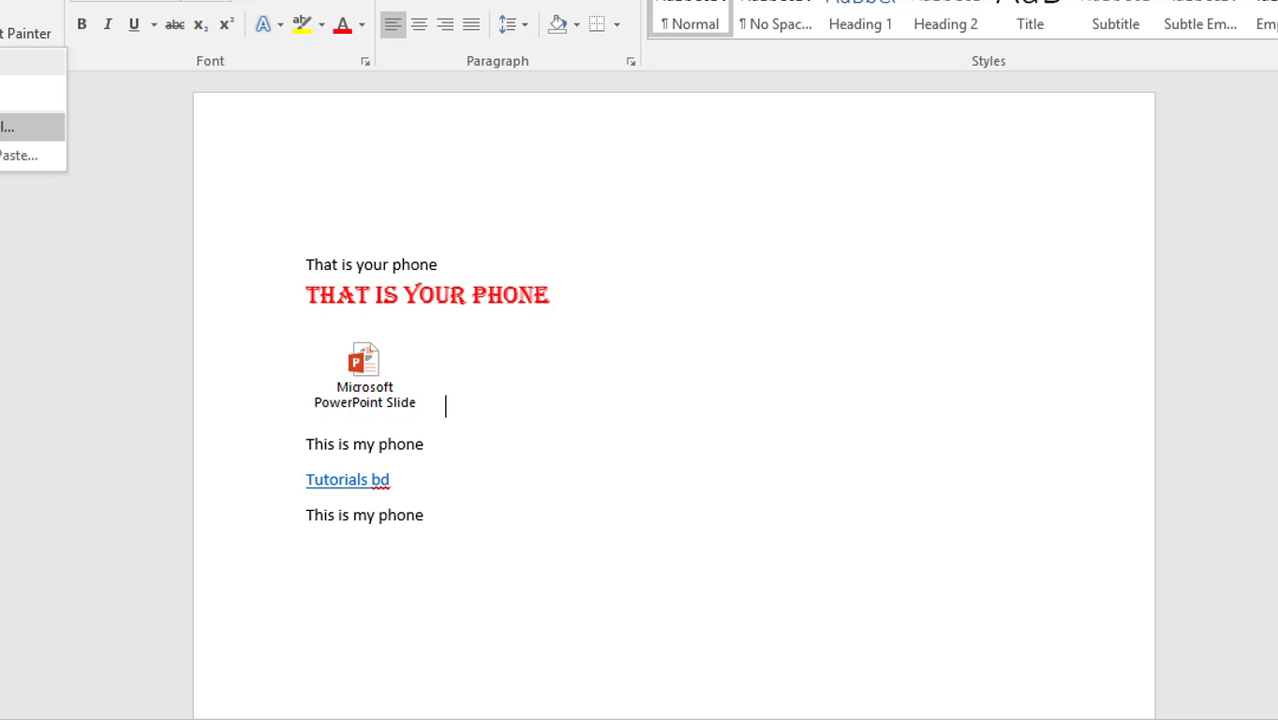
{"action": "left_click", "coordinate": [2, 126]}
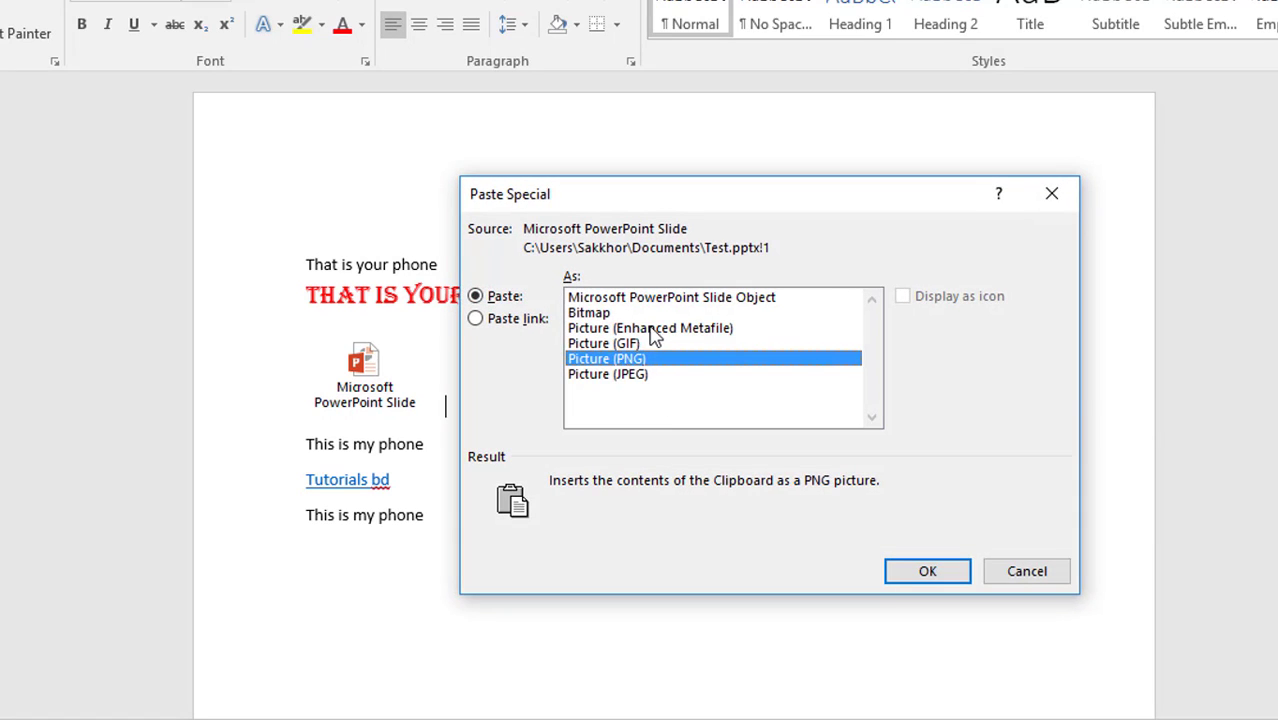
{"action": "left_click", "coordinate": [625, 346]}
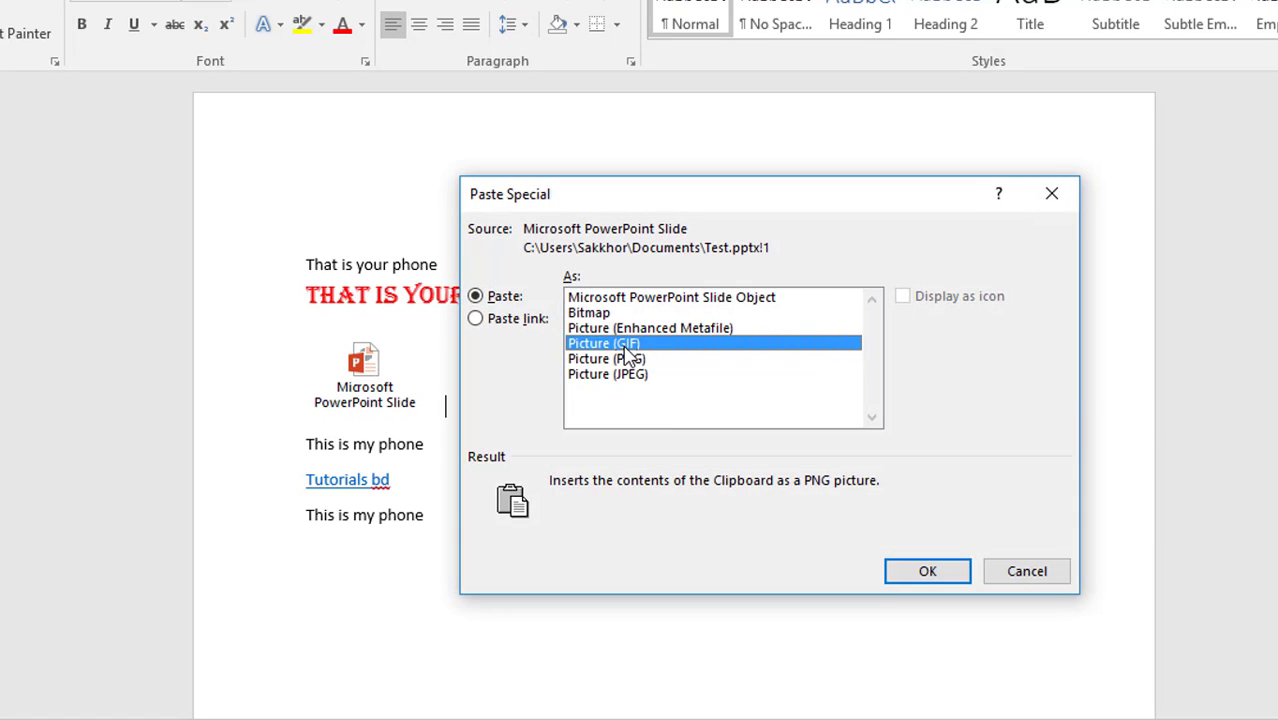
{"action": "left_click", "coordinate": [632, 376]}
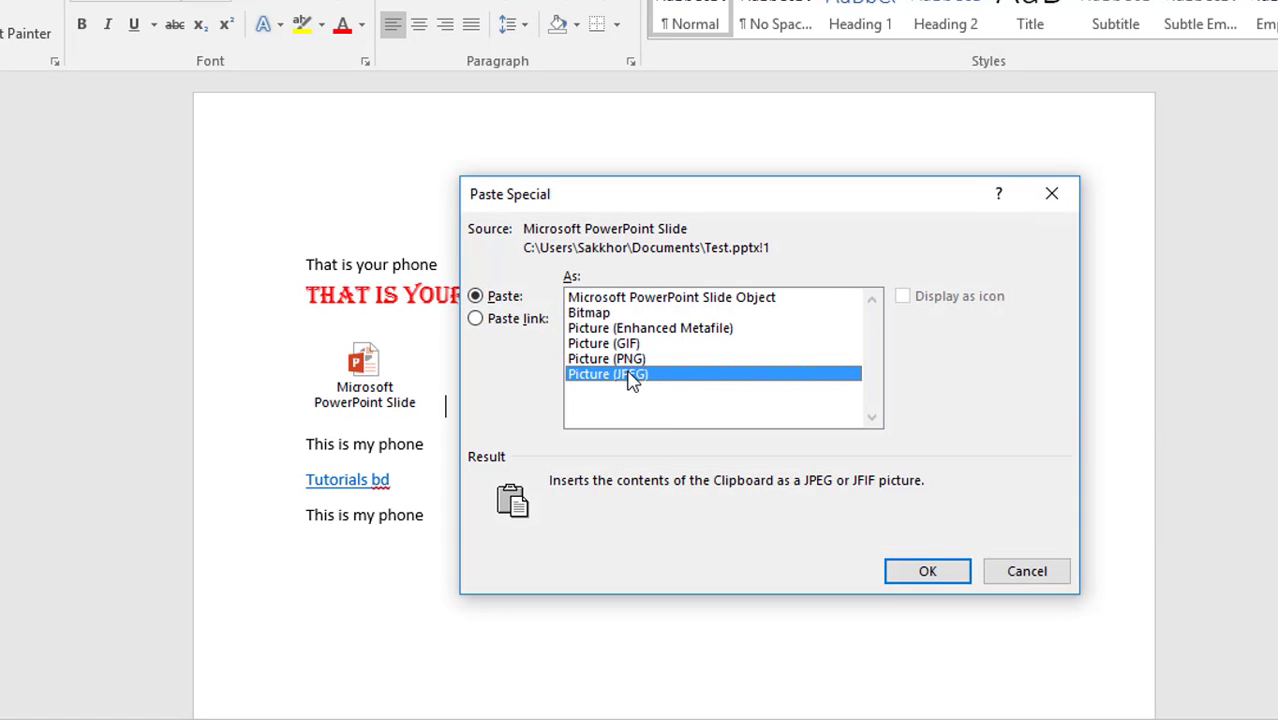
{"action": "left_click", "coordinate": [920, 571]}
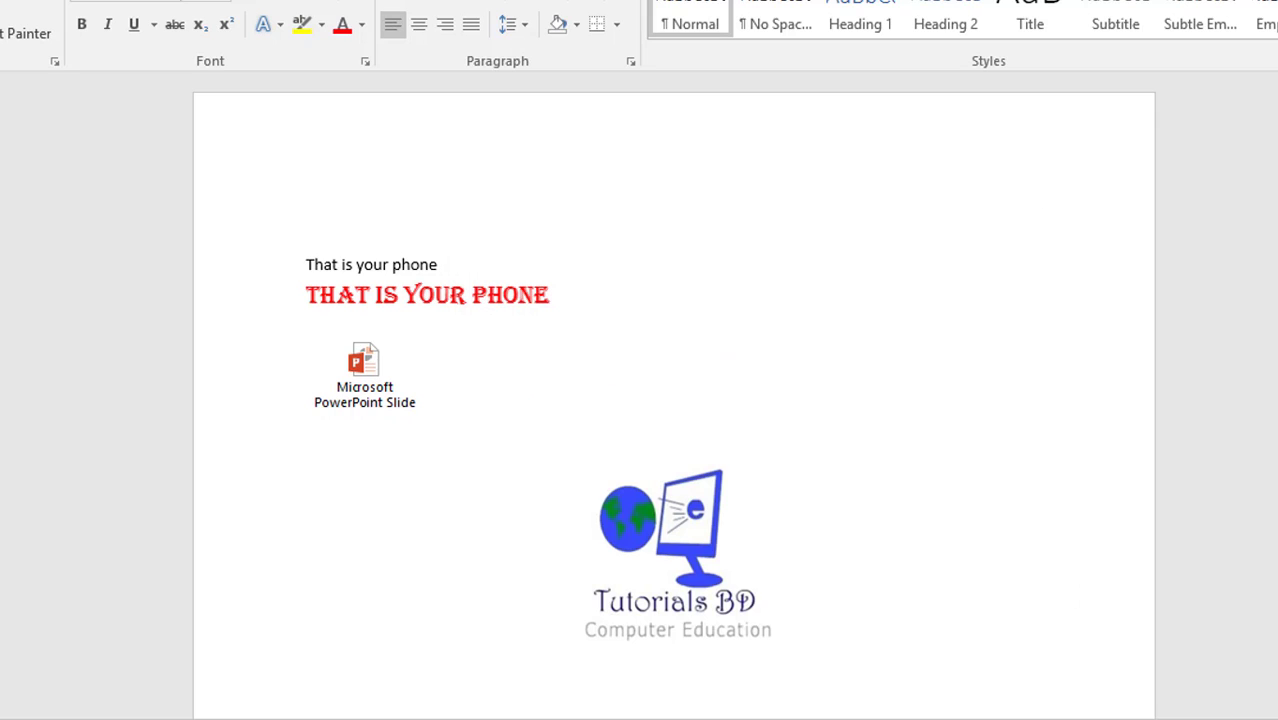
{"action": "scroll", "coordinate": [799, 281], "scroll_direction": "down", "scroll_amount": 4}
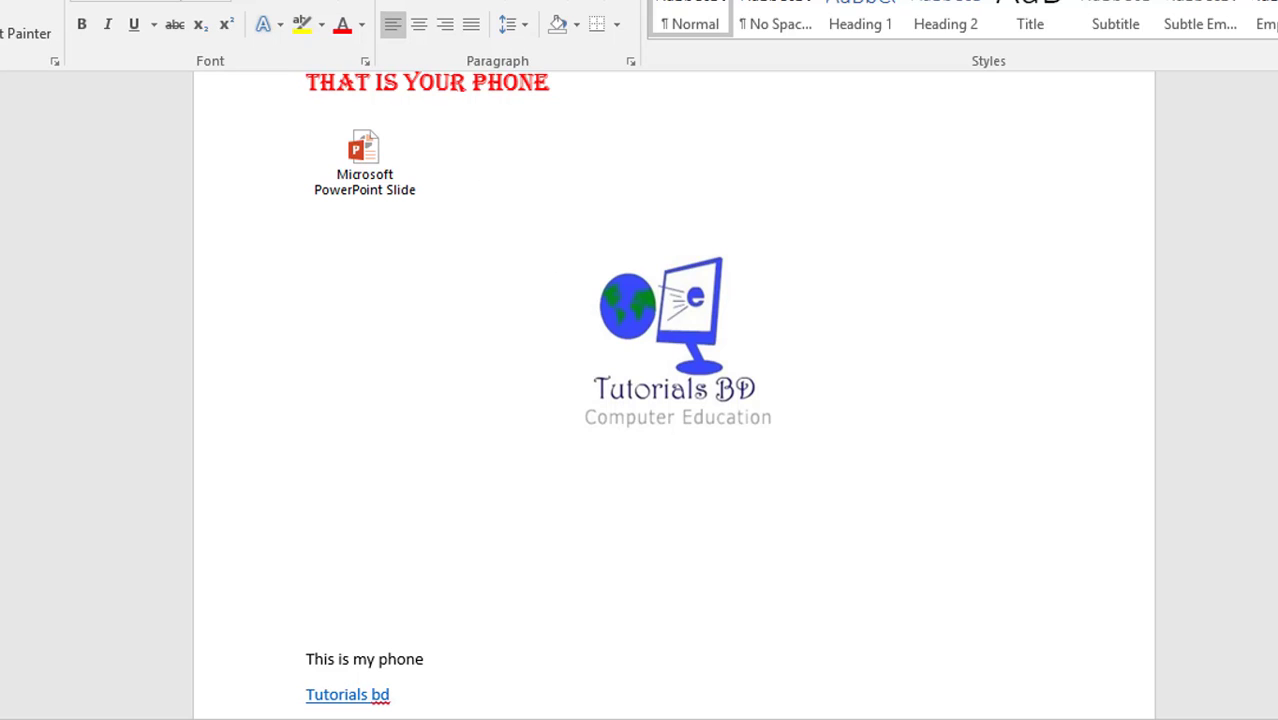
- Review the Picture (JPEG) and Picture (PNG) formats in Paste Special for the copied slide, and close the dialog without pasting
{"action": "left_click", "coordinate": [2, 38]}
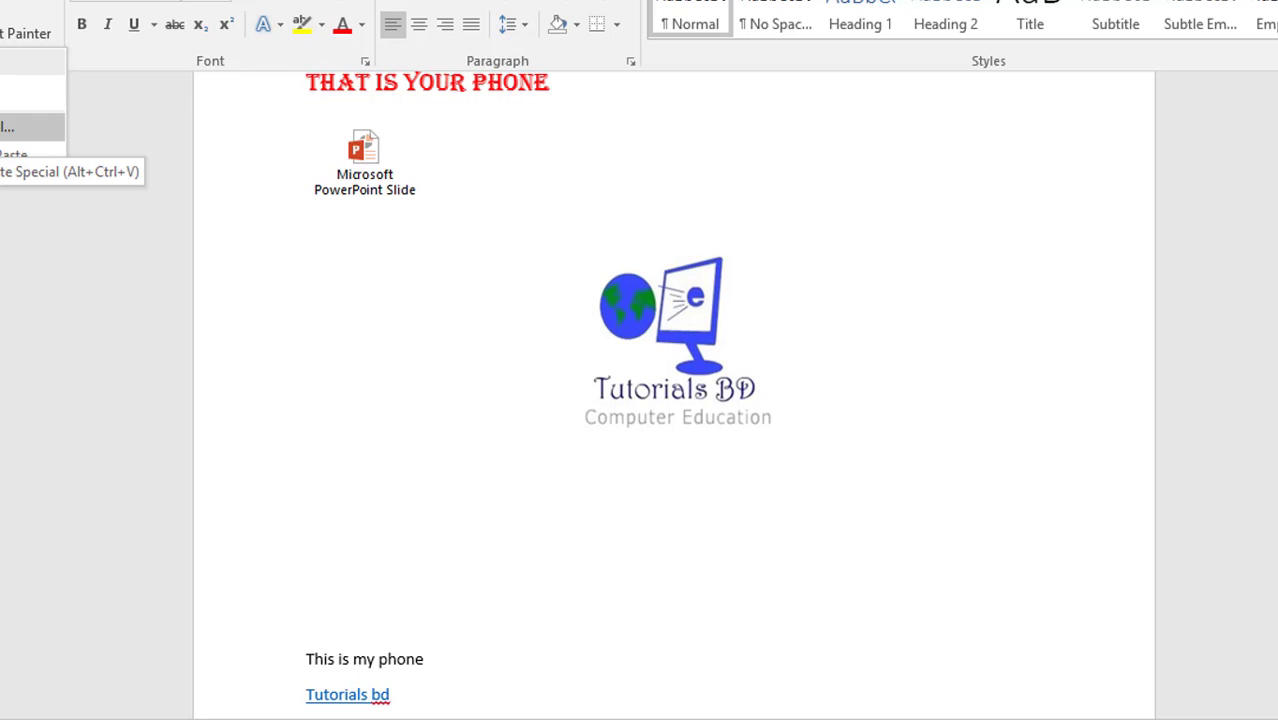
{"action": "left_click", "coordinate": [5, 126]}
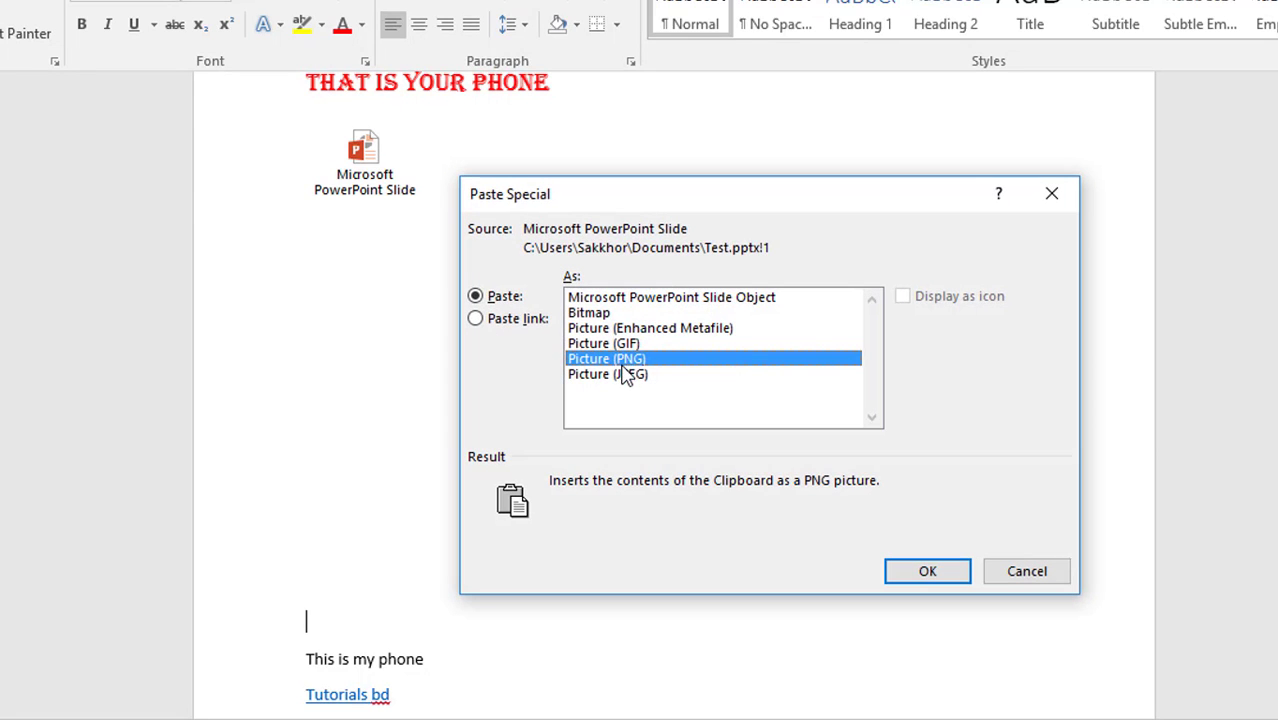
{"action": "left_click", "coordinate": [627, 377]}
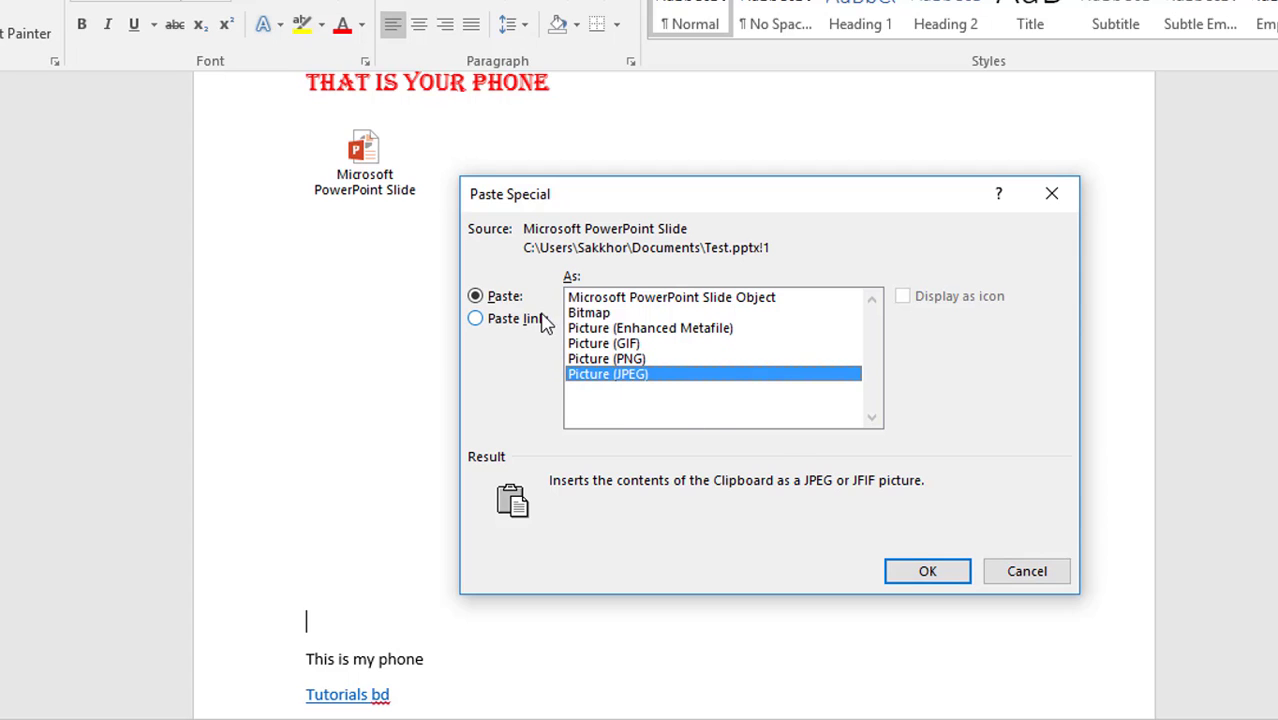
{"action": "left_click", "coordinate": [650, 361]}
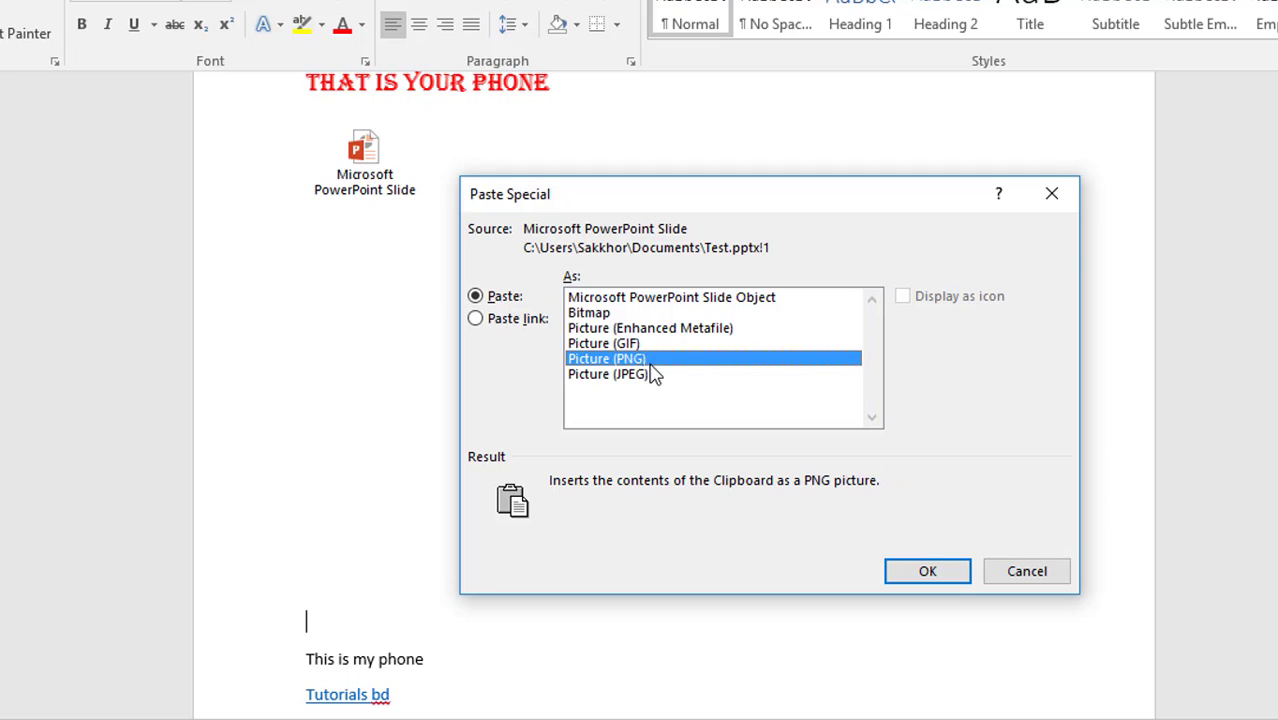
{"action": "left_click", "coordinate": [1000, 588]}
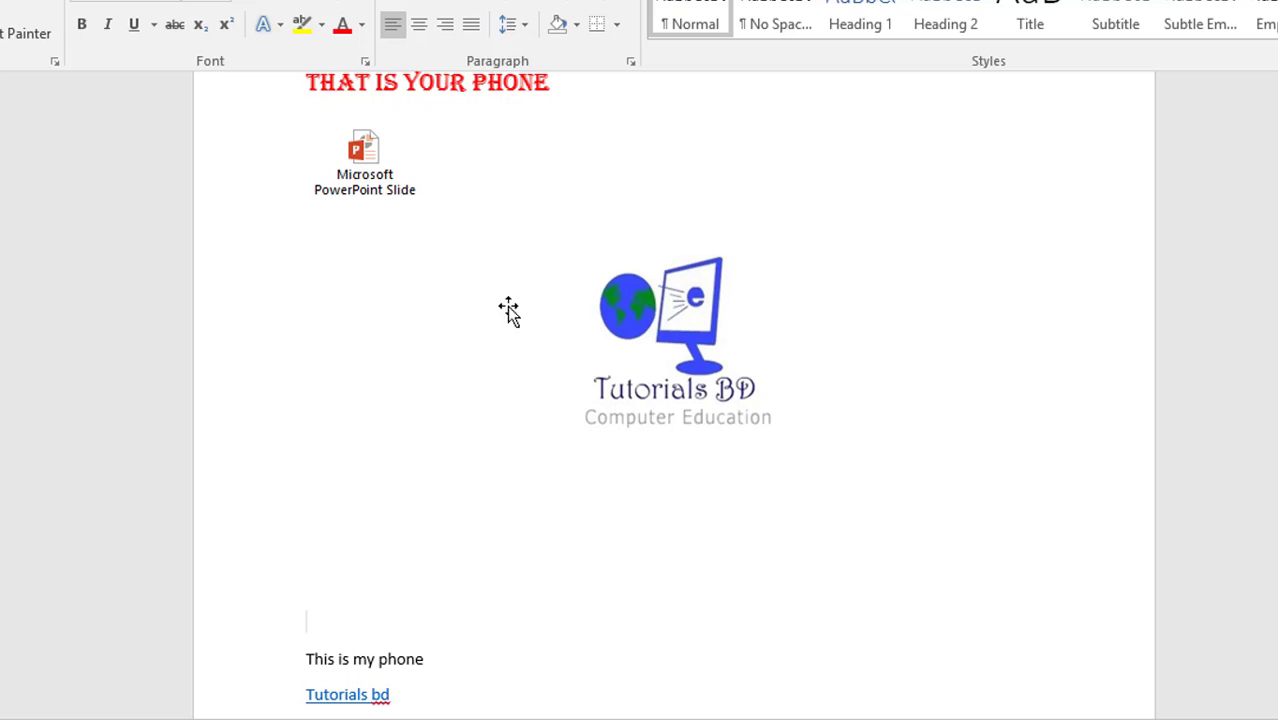
- Place the cursor after the slide icon, compare the Paste and Paste link formats in Paste Special, and close it without pasting
{"action": "left_click", "coordinate": [367, 166]}
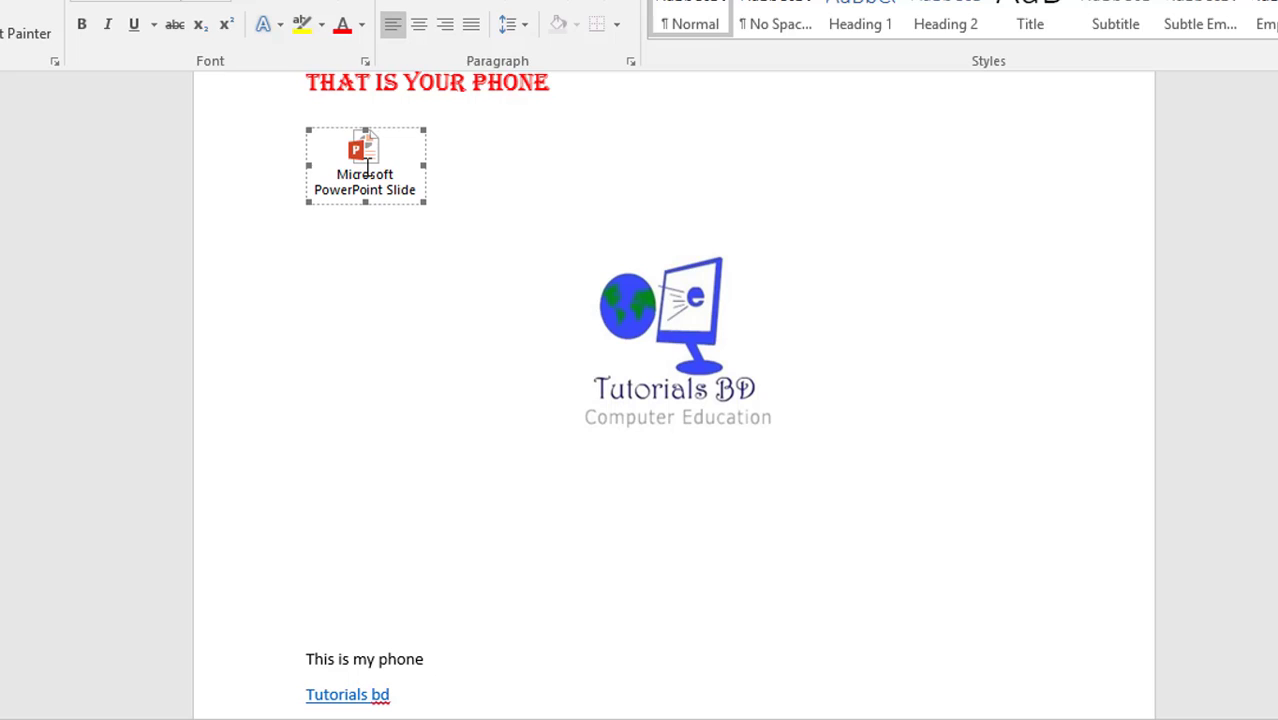
{"action": "left_click", "coordinate": [514, 154]}
{"action": "left_click", "coordinate": [0, 36]}
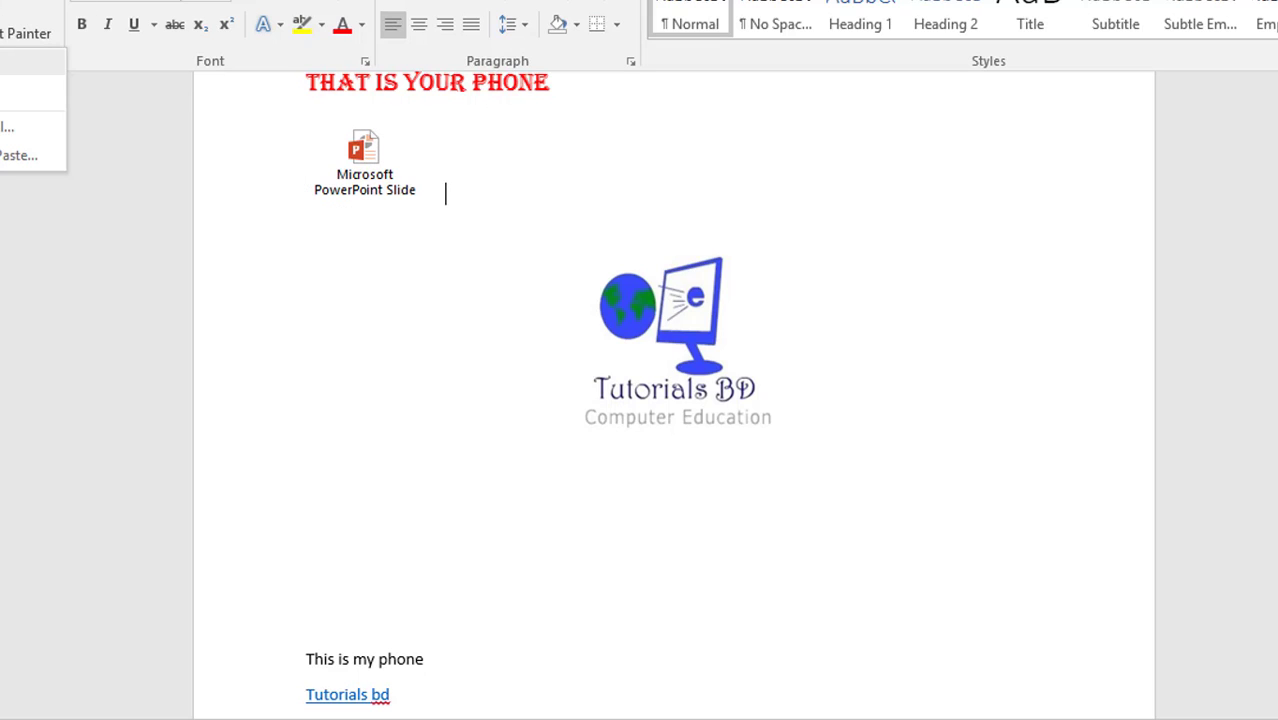
{"action": "left_click", "coordinate": [10, 126]}
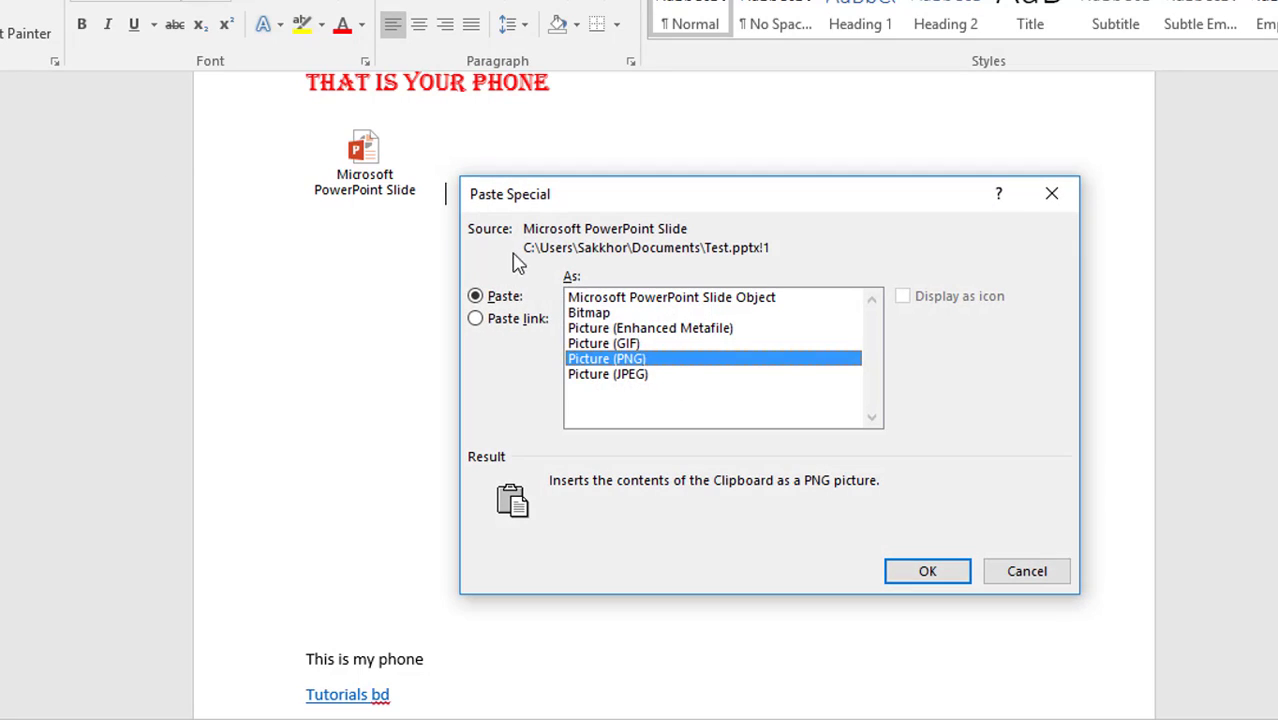
{"action": "left_click", "coordinate": [585, 297]}
{"action": "left_click", "coordinate": [588, 312]}
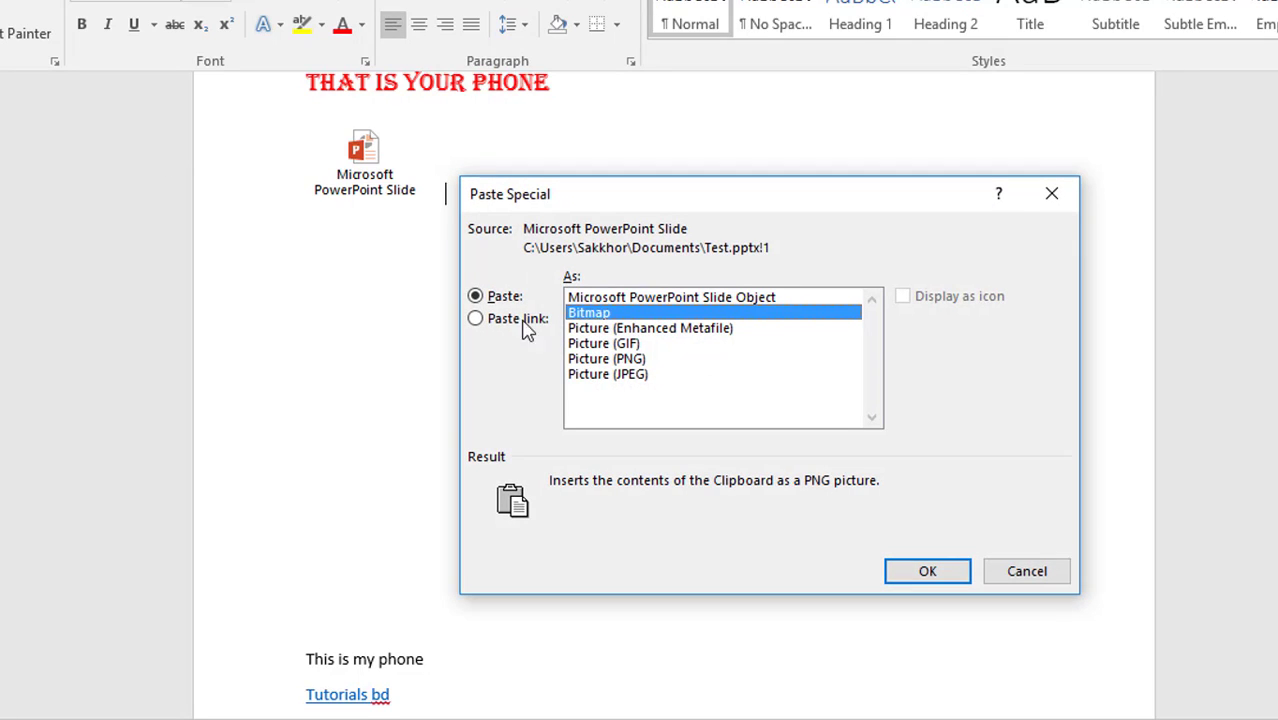
{"action": "left_click", "coordinate": [512, 322]}
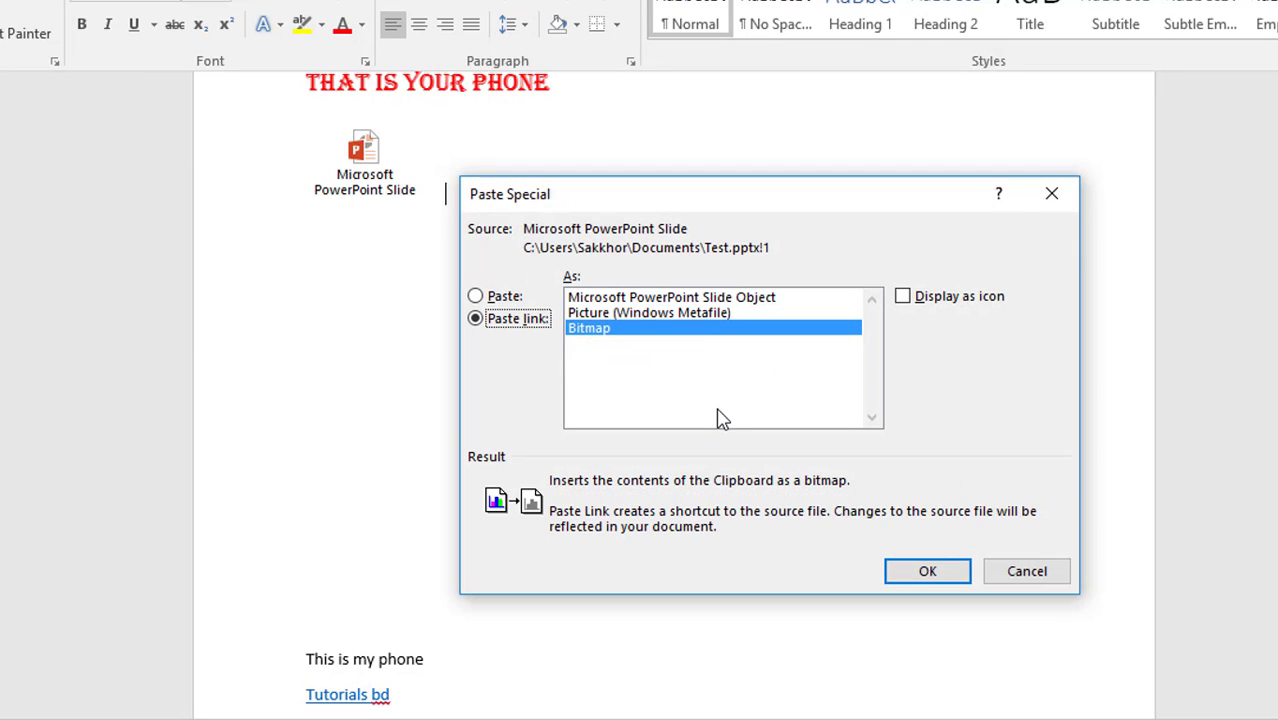
{"action": "left_click", "coordinate": [1046, 208]}
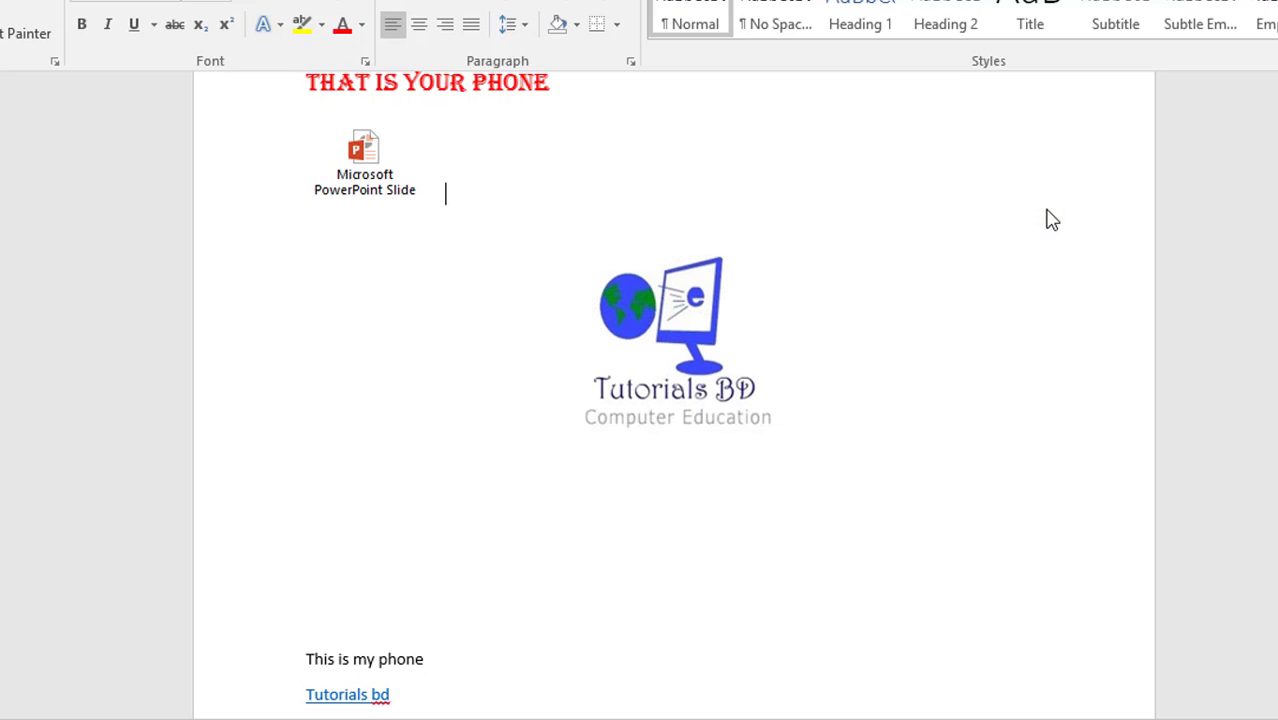
{"action": "scroll", "coordinate": [620, 126], "scroll_direction": "up", "scroll_amount": 3}
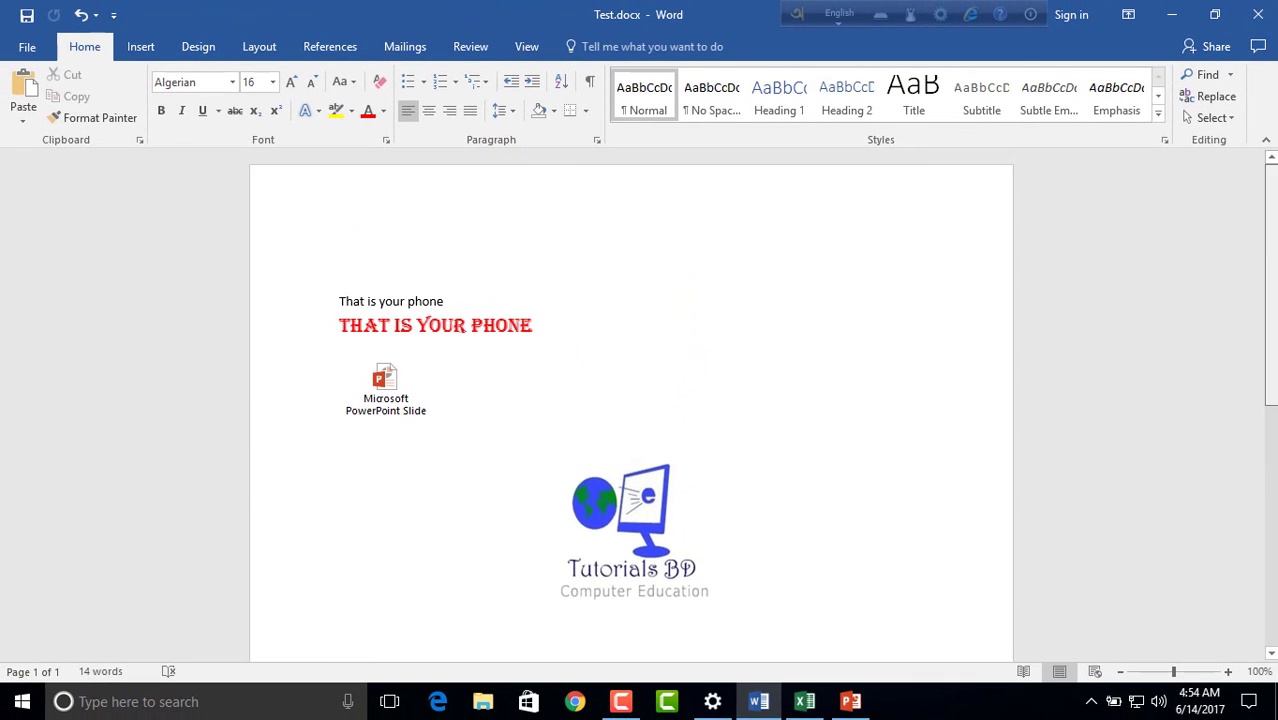
- Open the default paste settings and review the choices for pasting within the same document and between documents, keeping Keep Source Formatting (Default)
{"action": "left_click", "coordinate": [34, 123]}
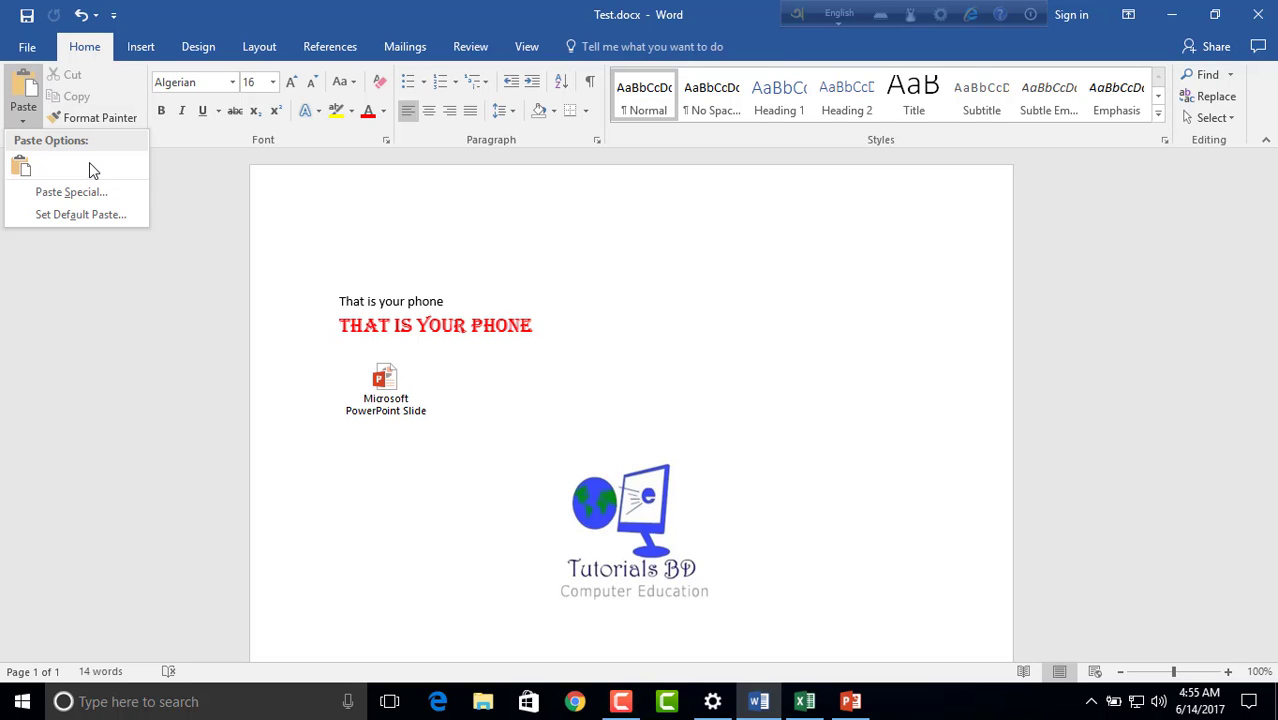
{"action": "left_click", "coordinate": [85, 228]}
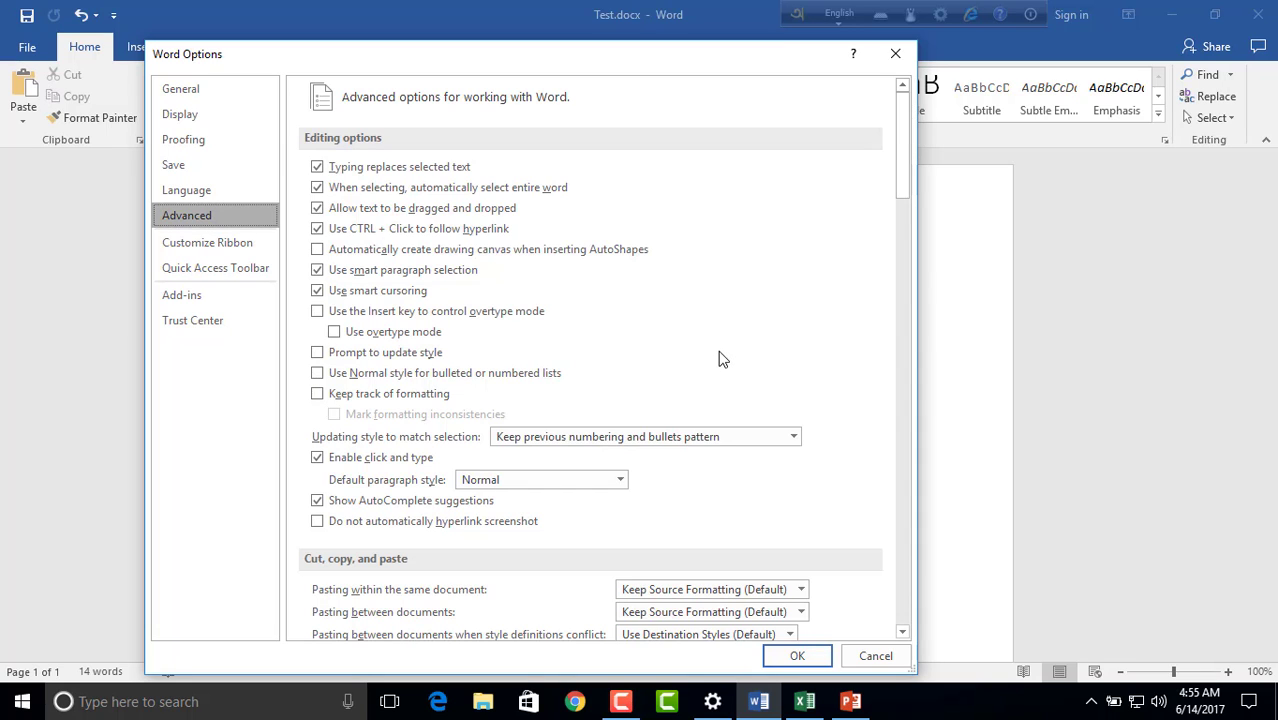
{"action": "left_click_drag", "start_coordinate": [907, 176], "coordinate": [903, 255]}
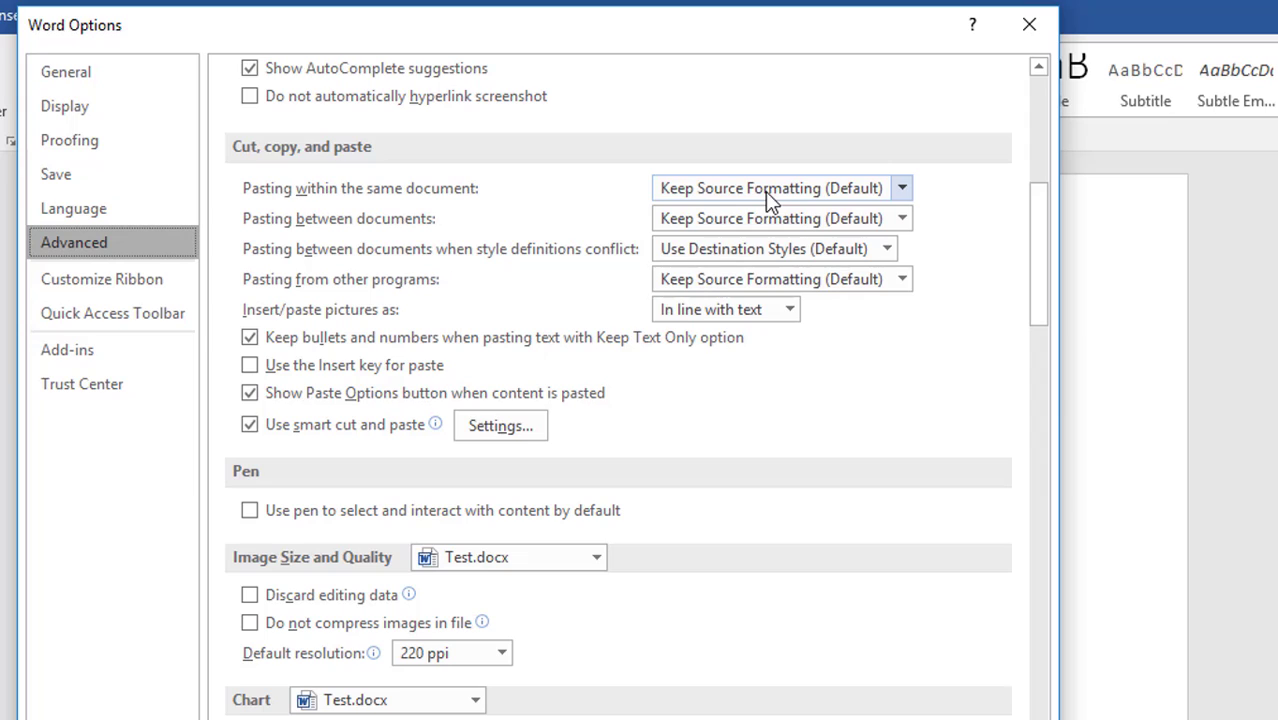
{"action": "left_click", "coordinate": [899, 190]}
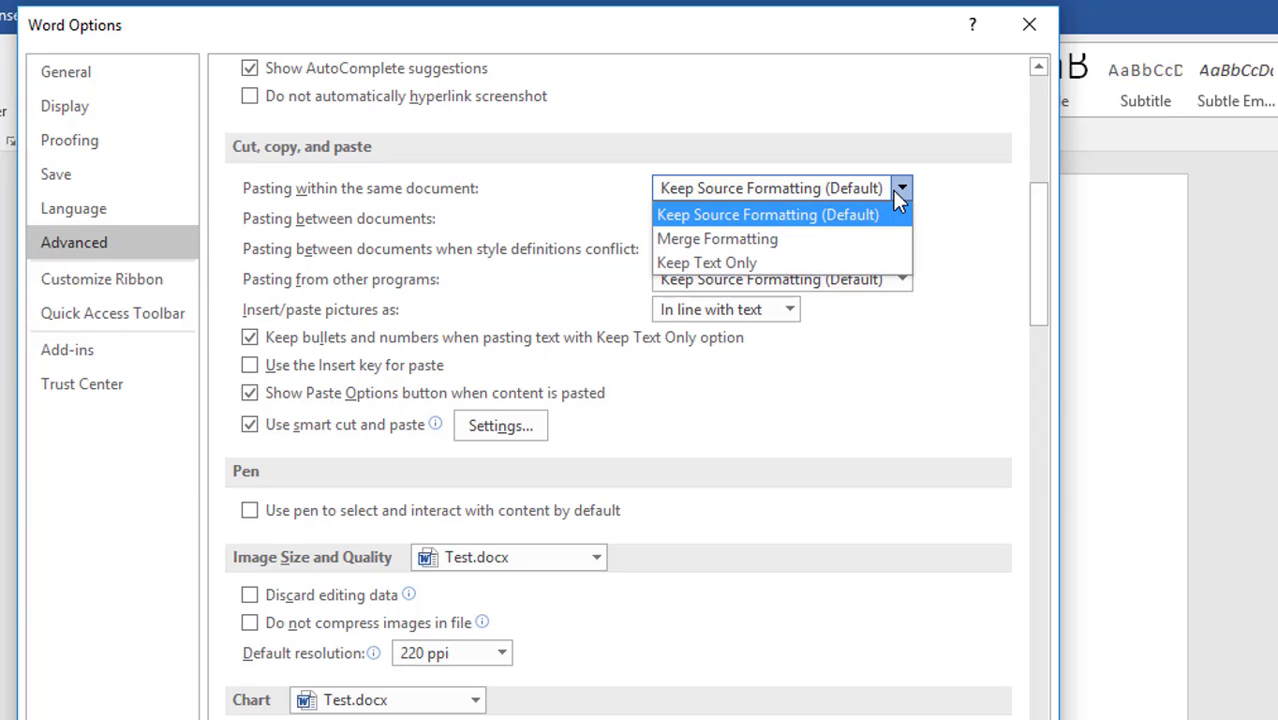
{"action": "left_click", "coordinate": [815, 220]}
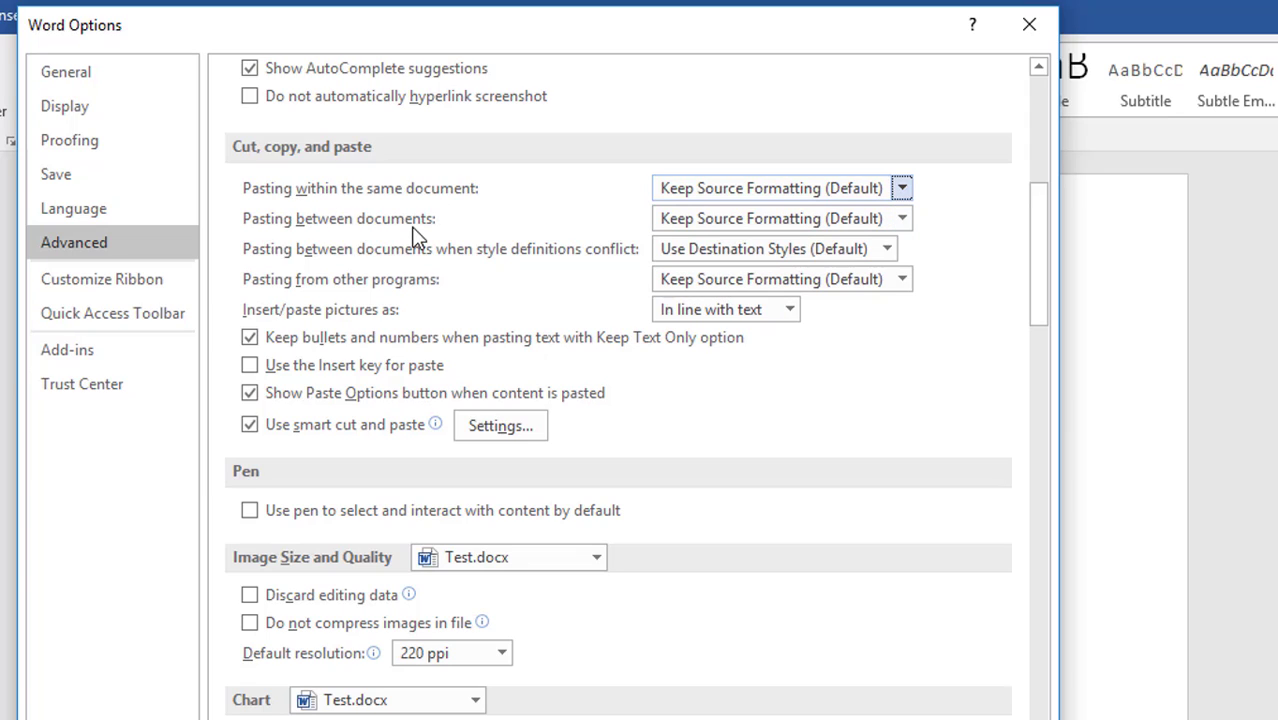
{"action": "left_click", "coordinate": [808, 218]}
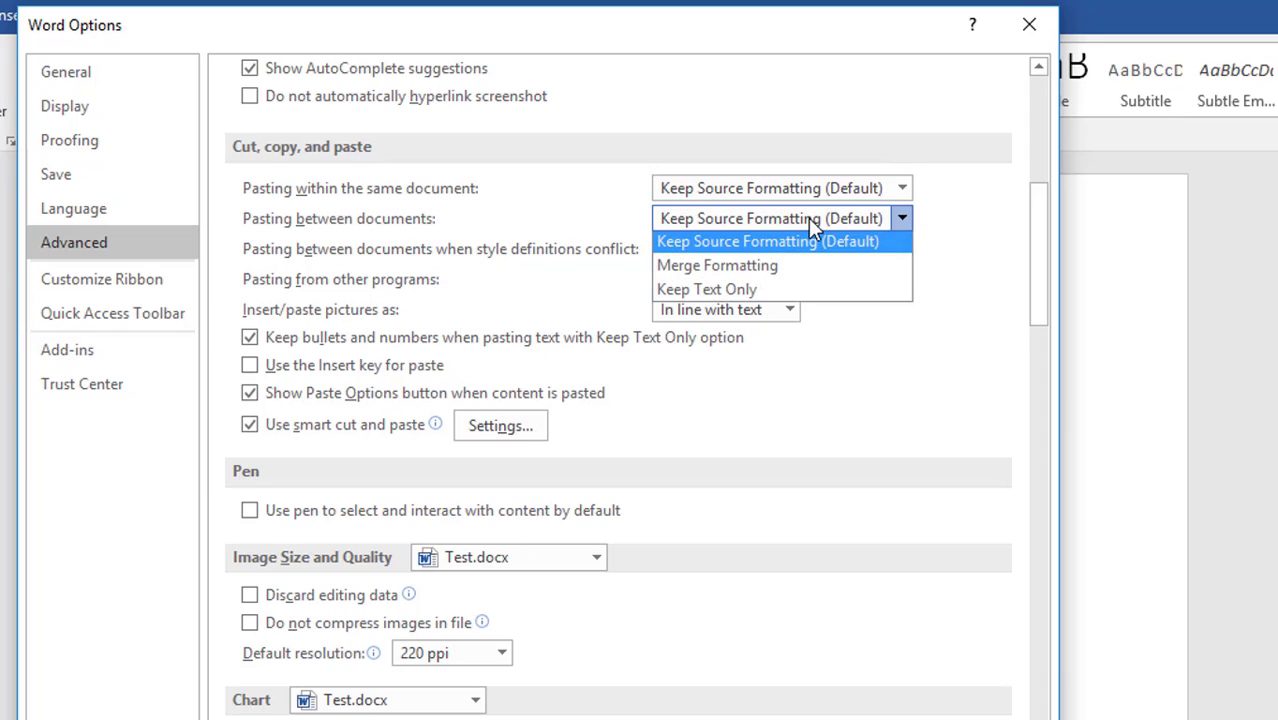
{"action": "left_click", "coordinate": [758, 248]}
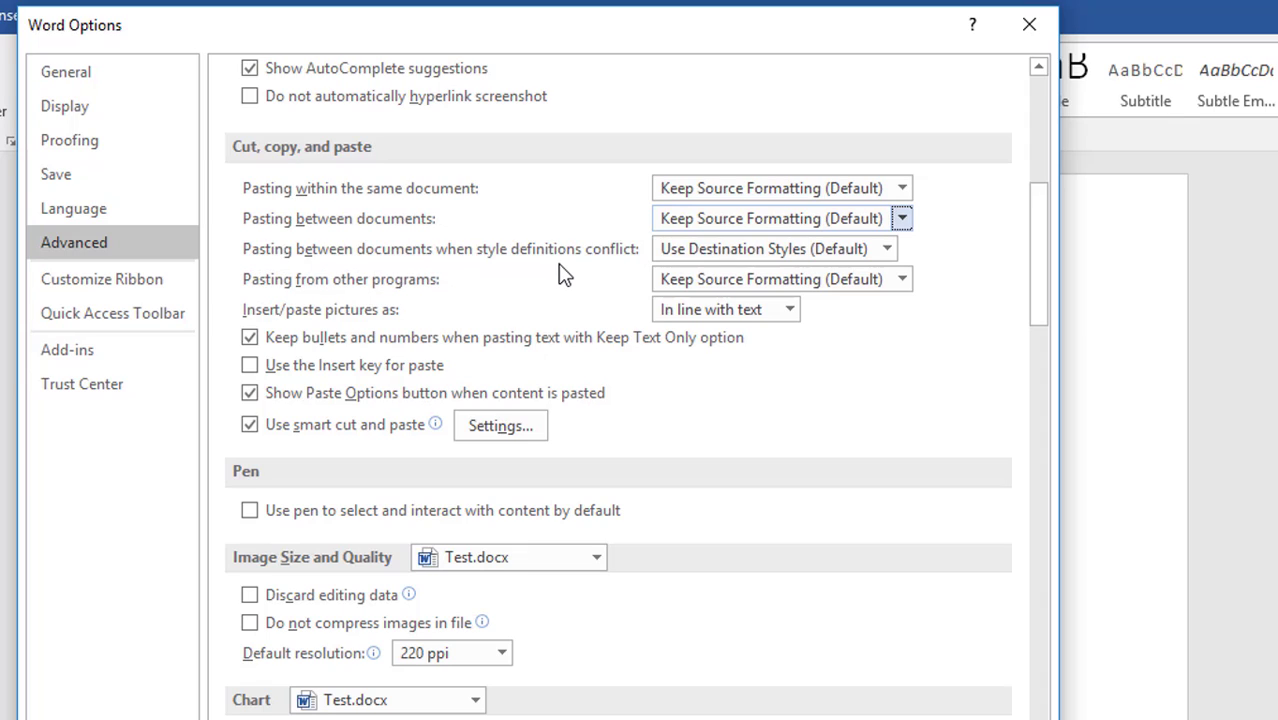
- Review the default choices for pasting between documents with conflicting style definitions and for pasting from other programs, keeping the defaults
{"action": "left_click", "coordinate": [685, 252]}
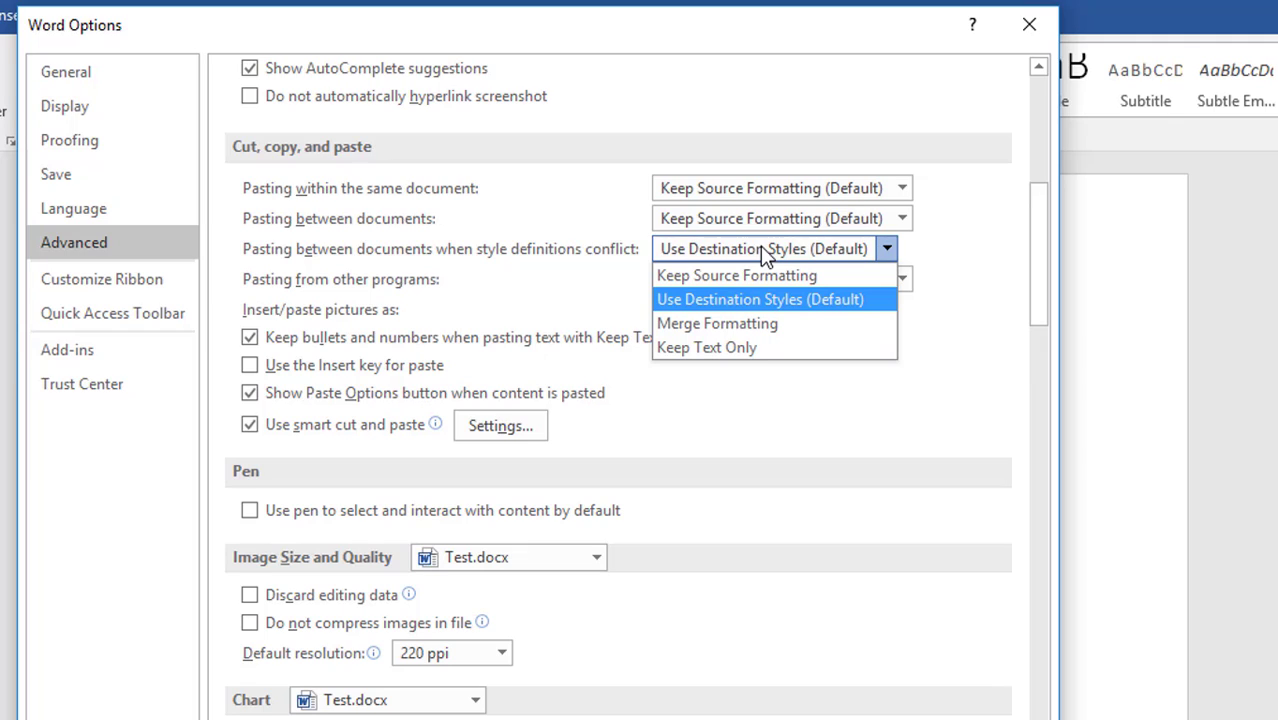
{"action": "left_click", "coordinate": [722, 300]}
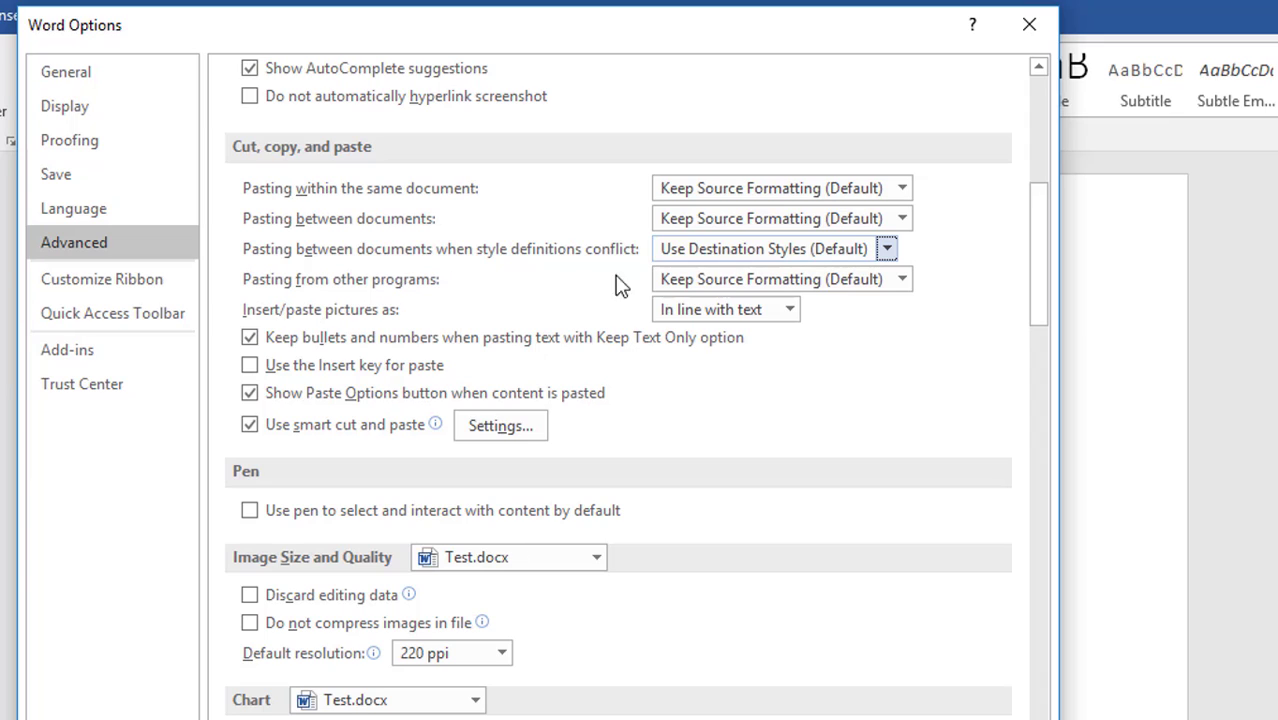
{"action": "left_click", "coordinate": [685, 283]}
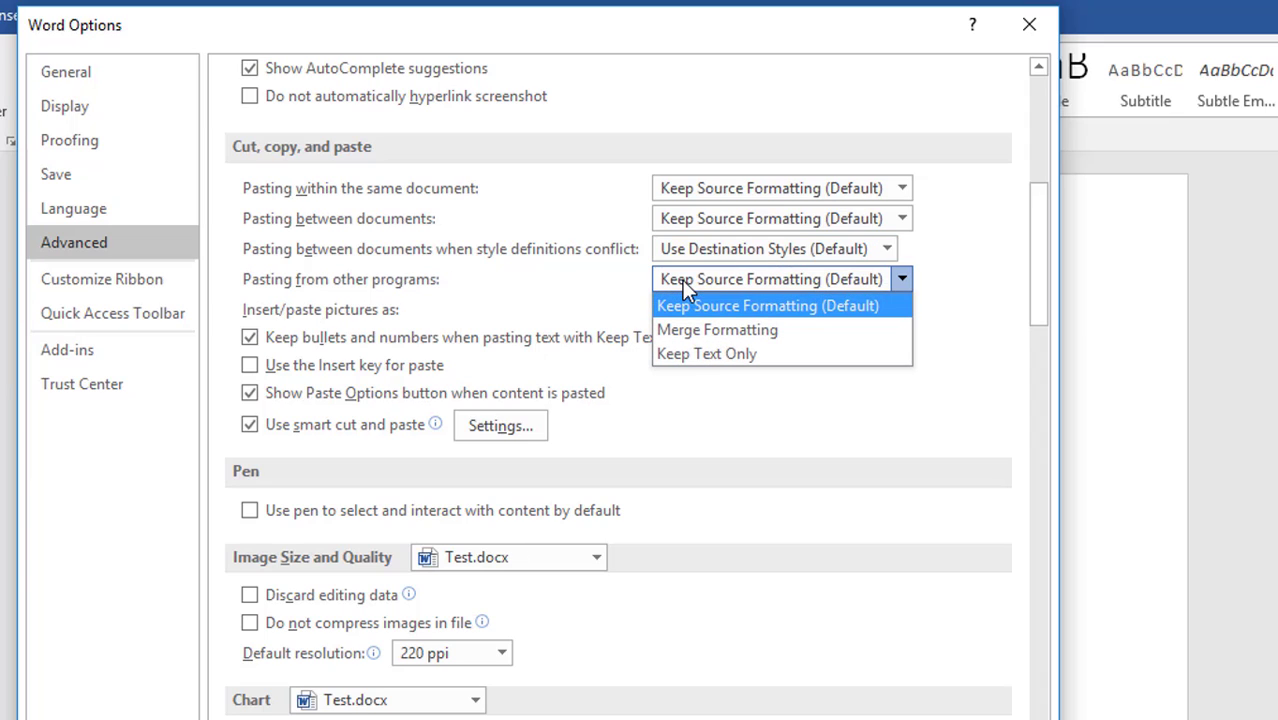
{"action": "left_click", "coordinate": [743, 310]}
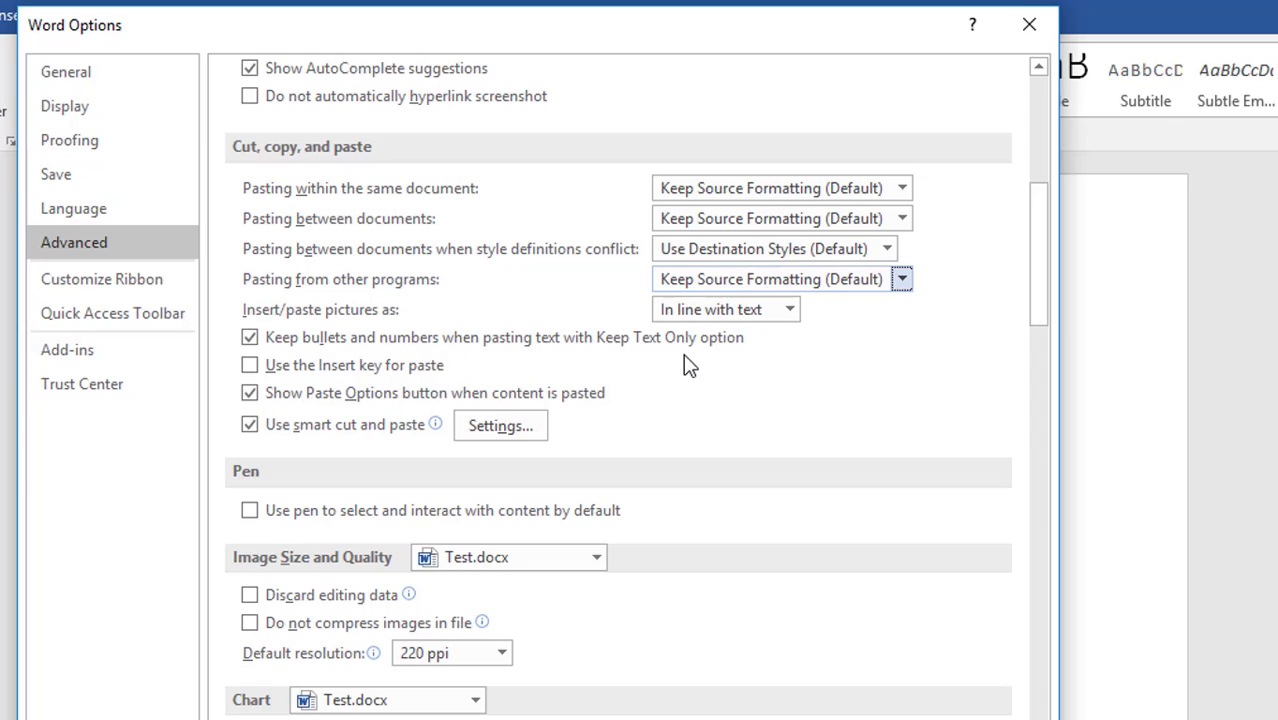
- Recheck the choices for pasting within the same document, go over the paste check boxes, and close Word Options
{"action": "left_click", "coordinate": [767, 194]}
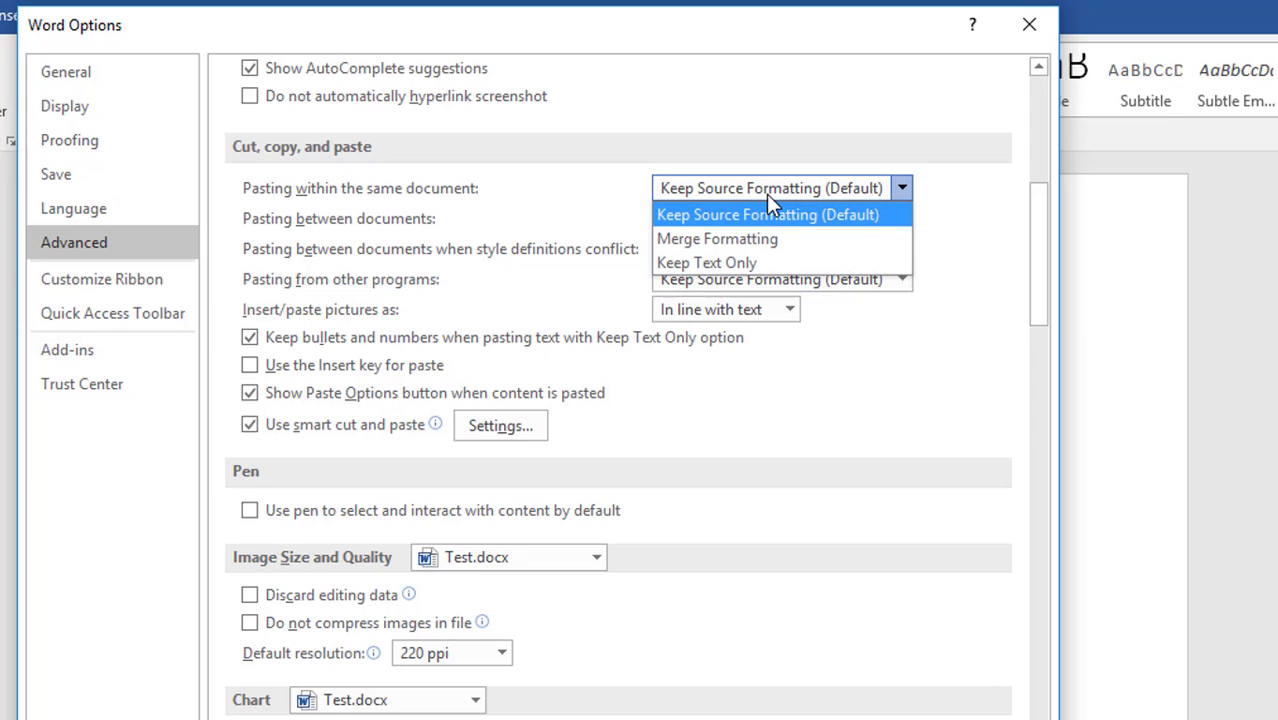
{"action": "left_click", "coordinate": [598, 206]}
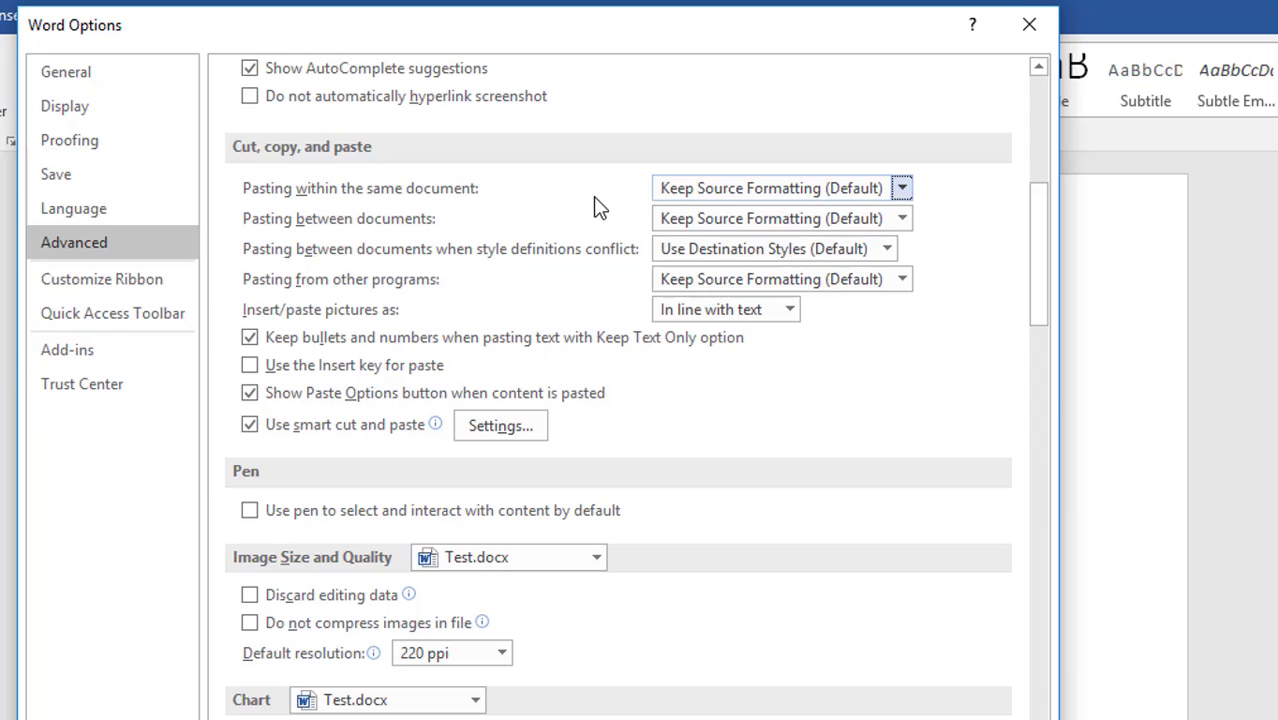
{"action": "left_click", "coordinate": [672, 199]}
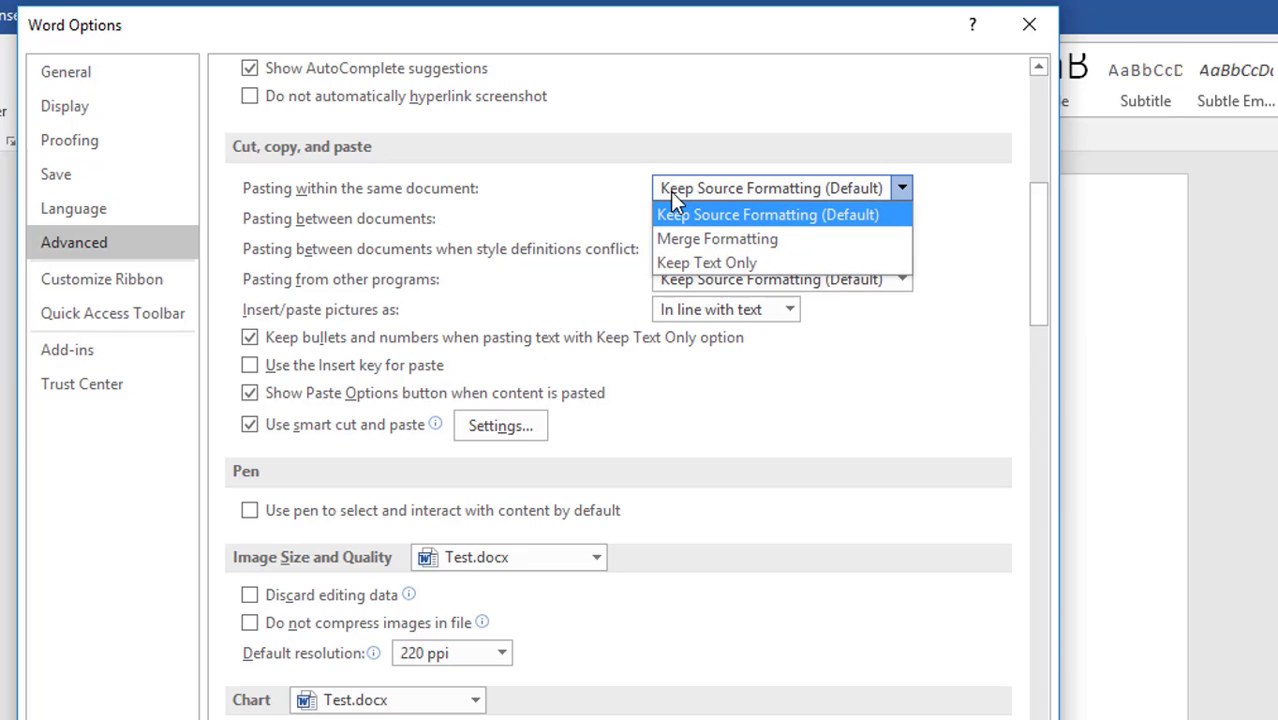
{"action": "left_click", "coordinate": [572, 175]}
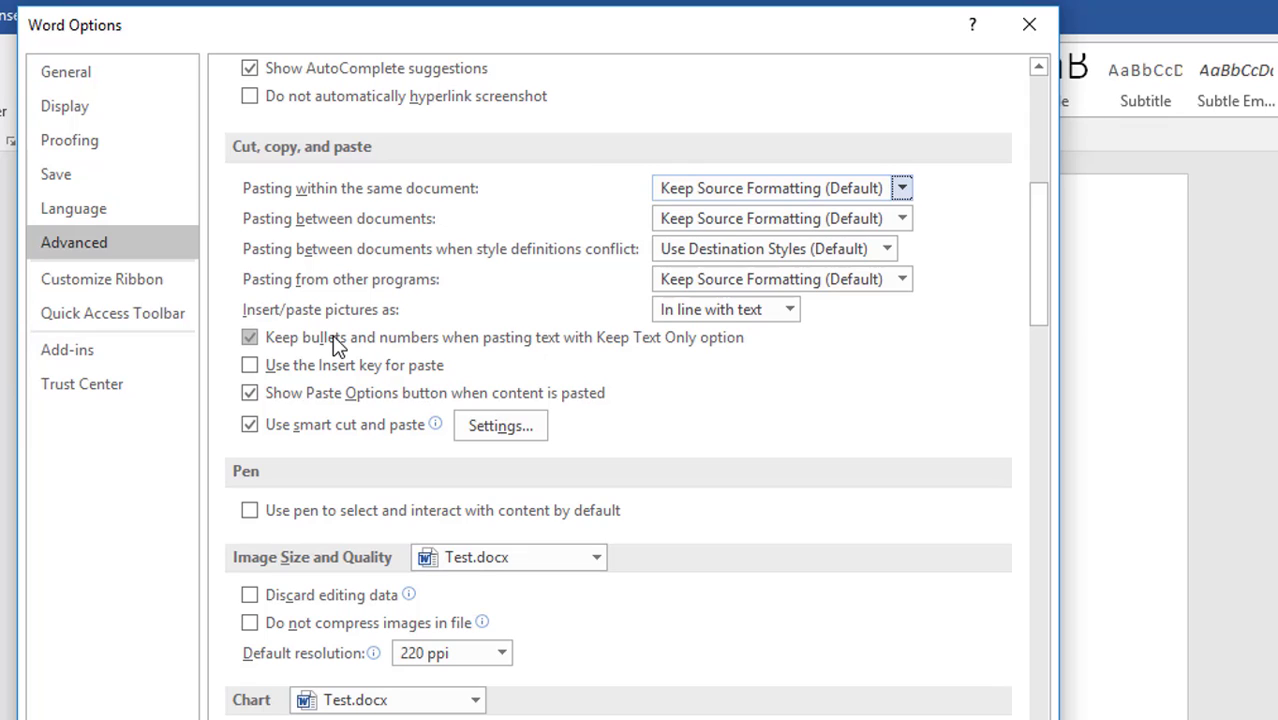
{"action": "left_click", "coordinate": [249, 340]}
{"action": "left_click", "coordinate": [248, 396]}
{"action": "key", "text": "Return"}
- Add blank lines above the document's first line, paste "That is your phone" there, and view its Paste Options
{"action": "left_click", "coordinate": [282, 300]}
{"action": "key", "text": "Return"}
{"action": "key", "text": "Return"}
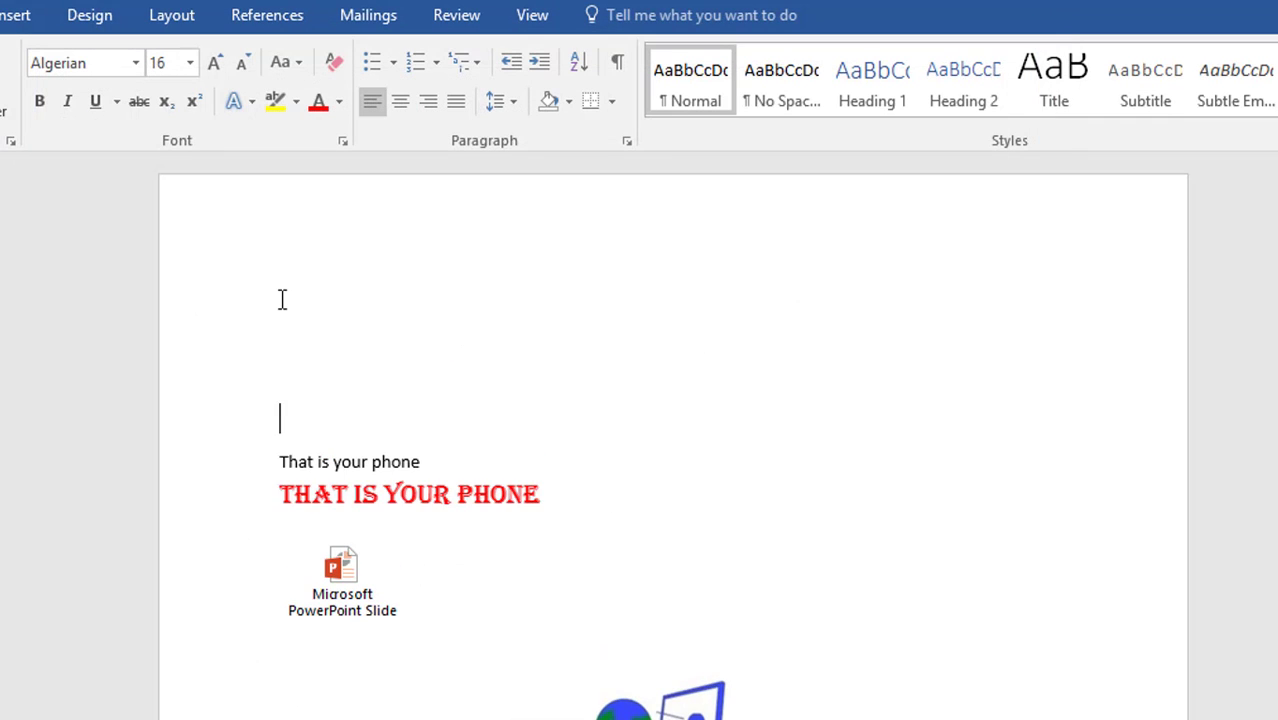
{"action": "key", "text": "Up"}
{"action": "type", "text": "That is your phone"}
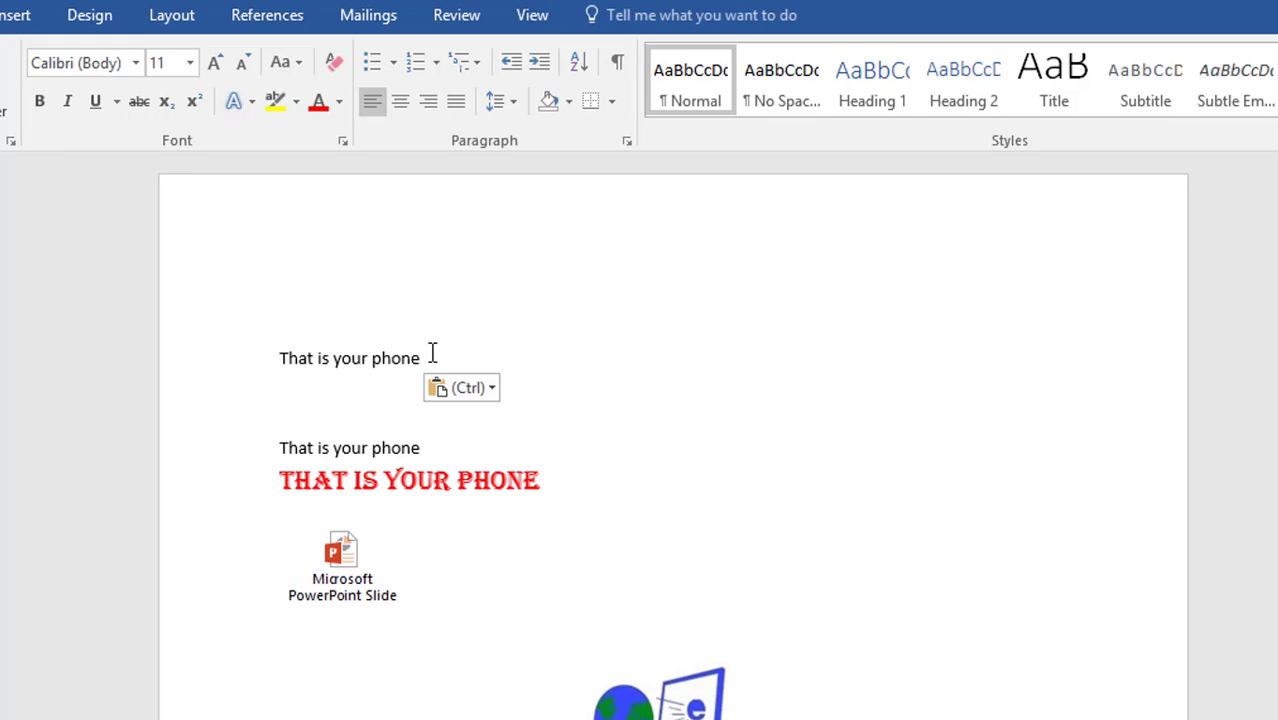
{"action": "left_click", "coordinate": [479, 389]}
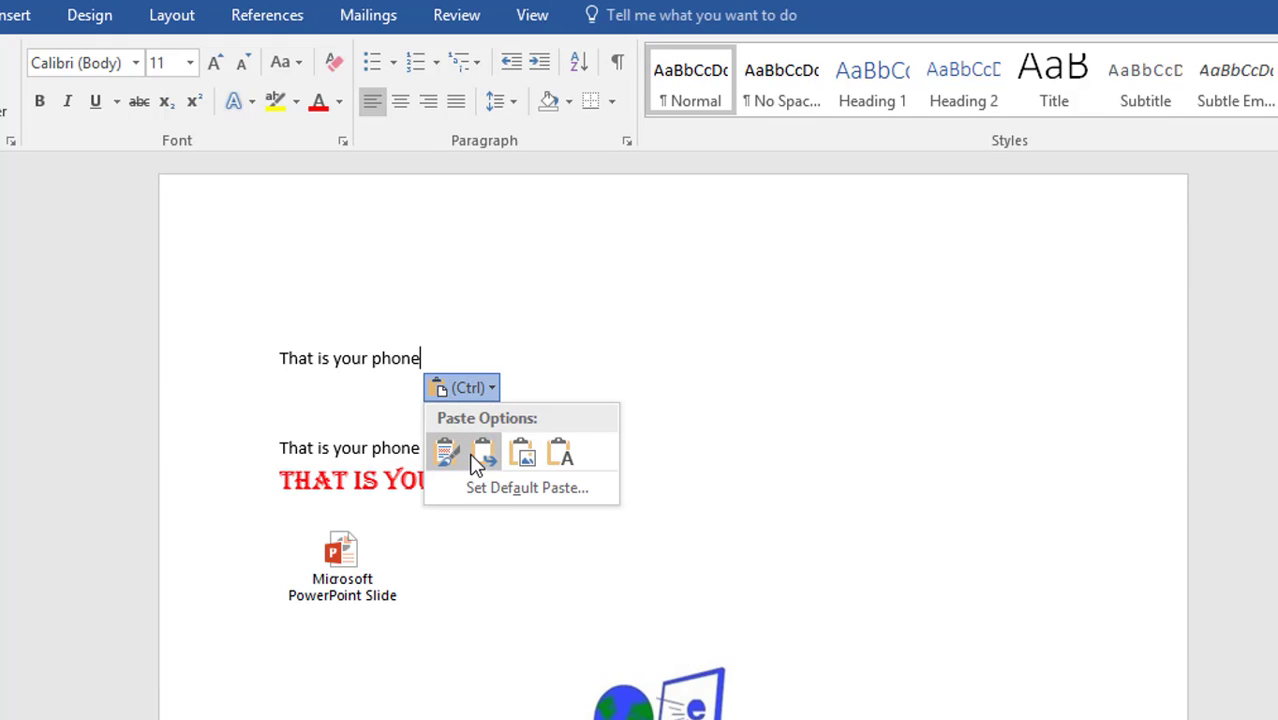
{"action": "left_click", "coordinate": [370, 368]}
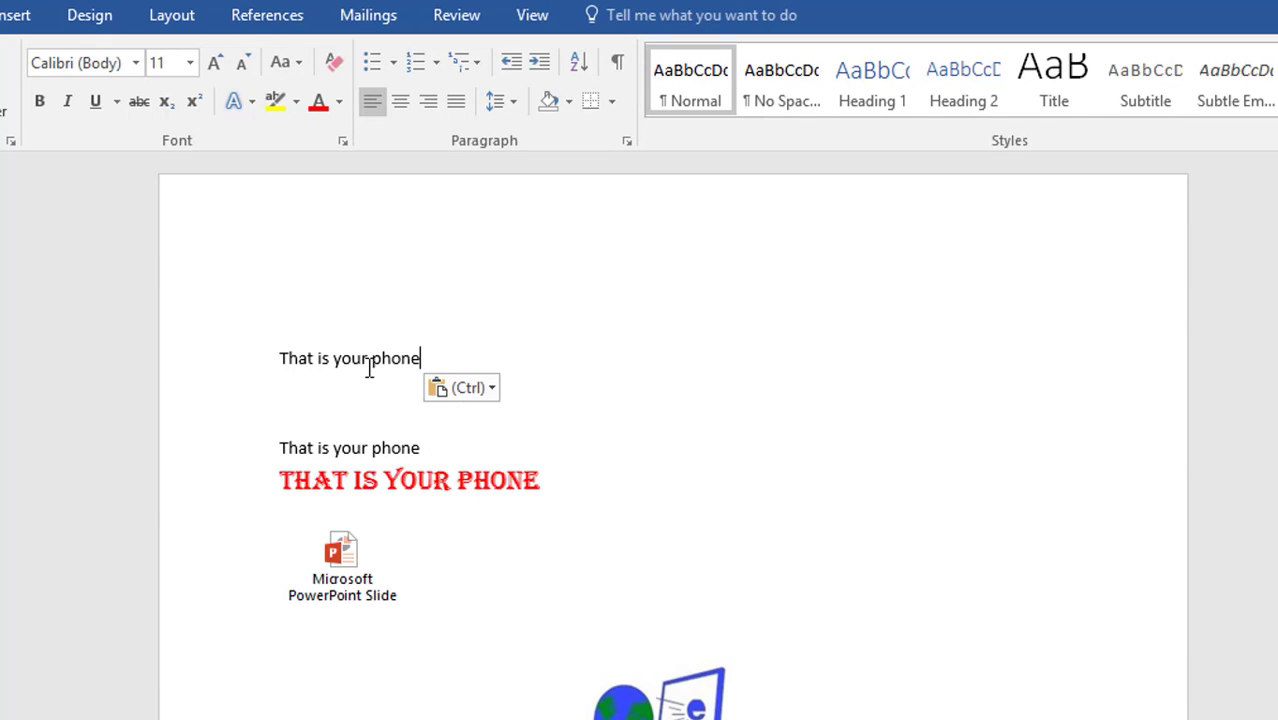
- Reopen the default paste options and open the detailed settings for Use smart cut and paste
{"action": "left_click", "coordinate": [0, 113]}
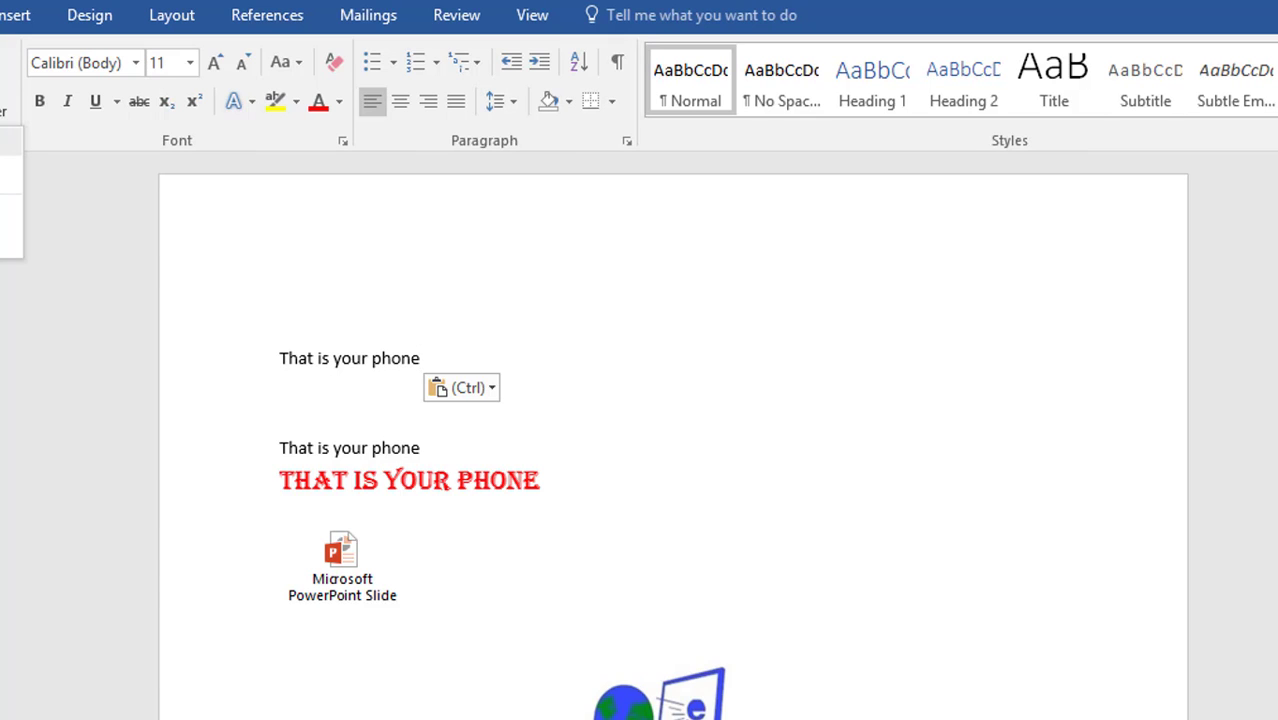
{"action": "left_click", "coordinate": [3, 242]}
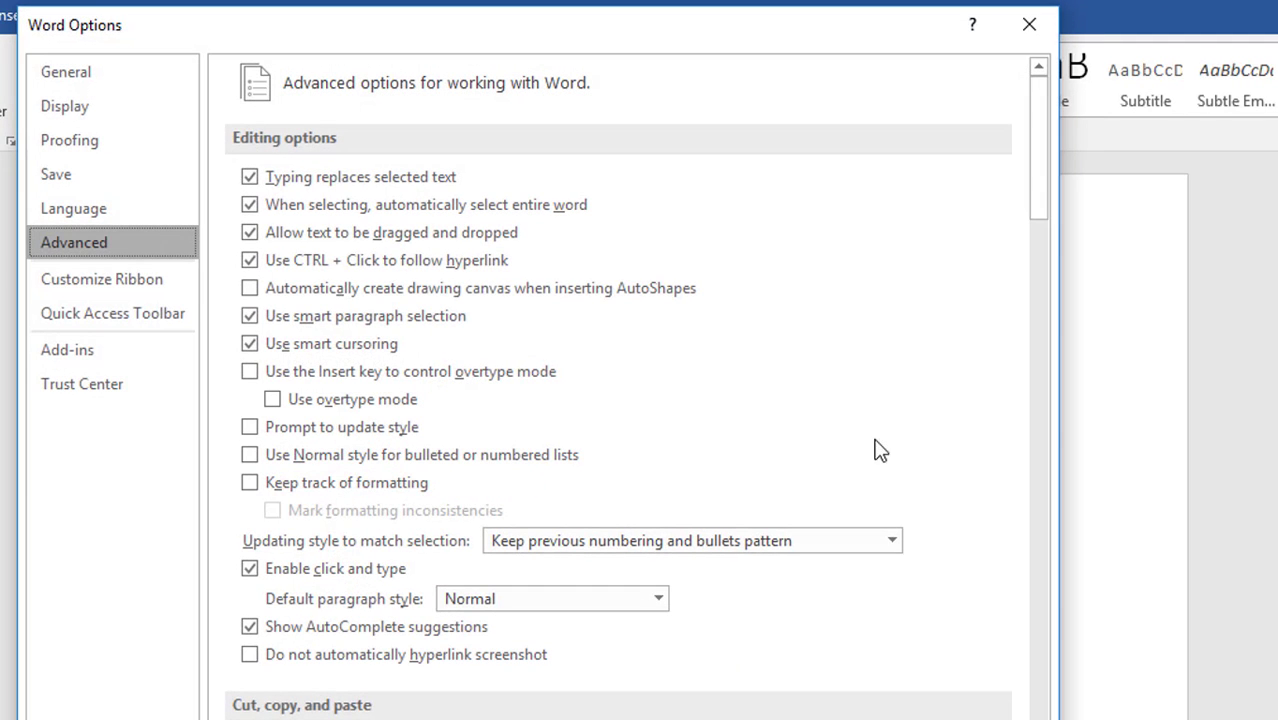
{"action": "left_click_drag", "start_coordinate": [1036, 198], "coordinate": [1047, 294]}
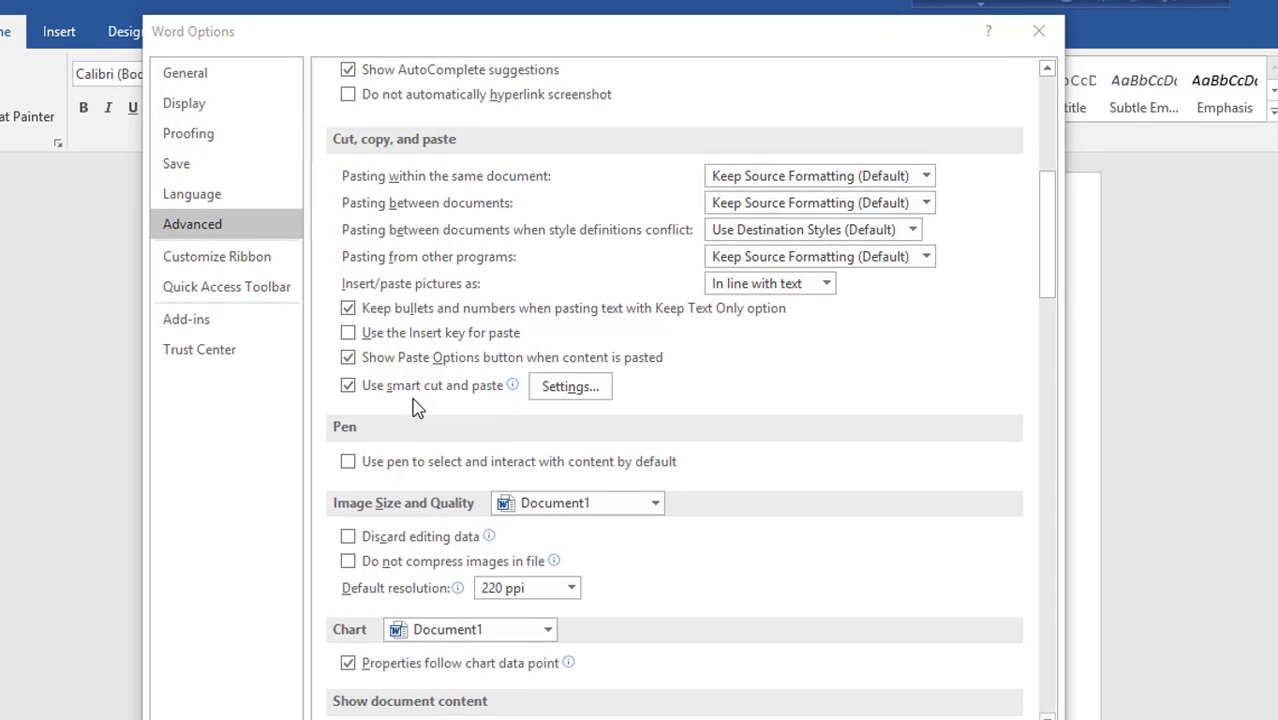
{"action": "left_click", "coordinate": [569, 386]}
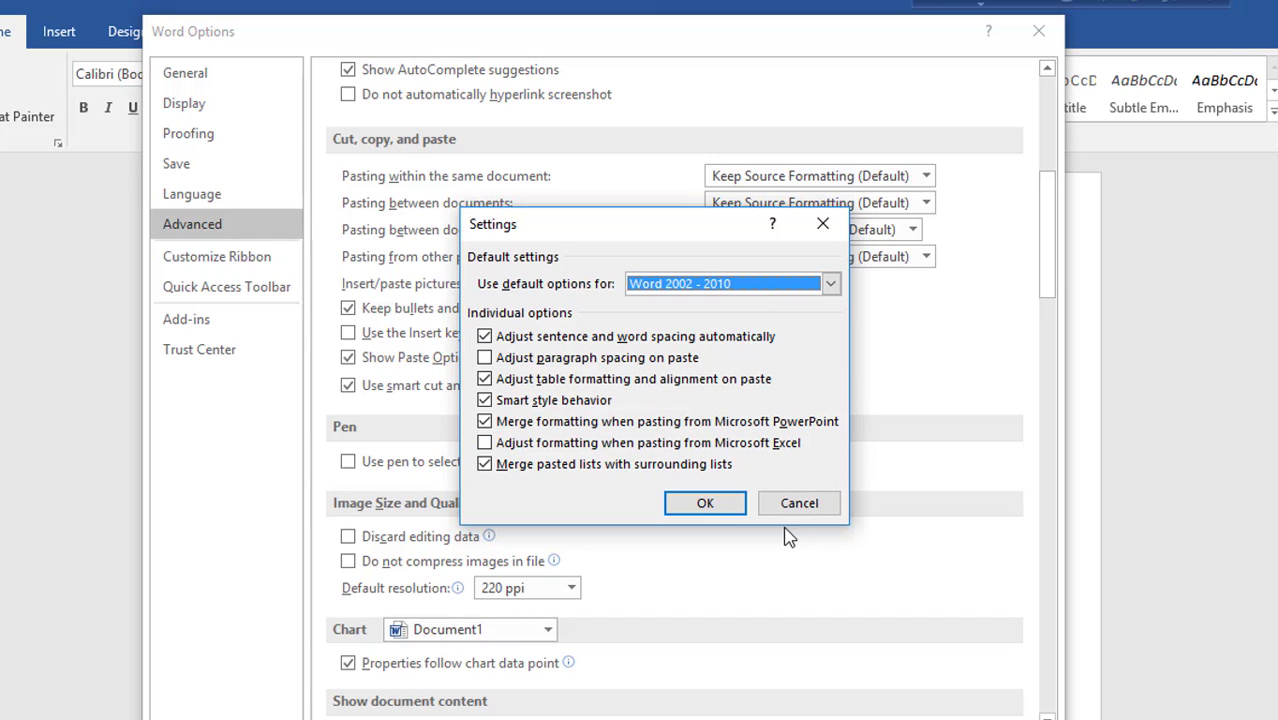
- Accept the smart cut and paste settings without changes and close Word Options
{"action": "left_click", "coordinate": [722, 510]}
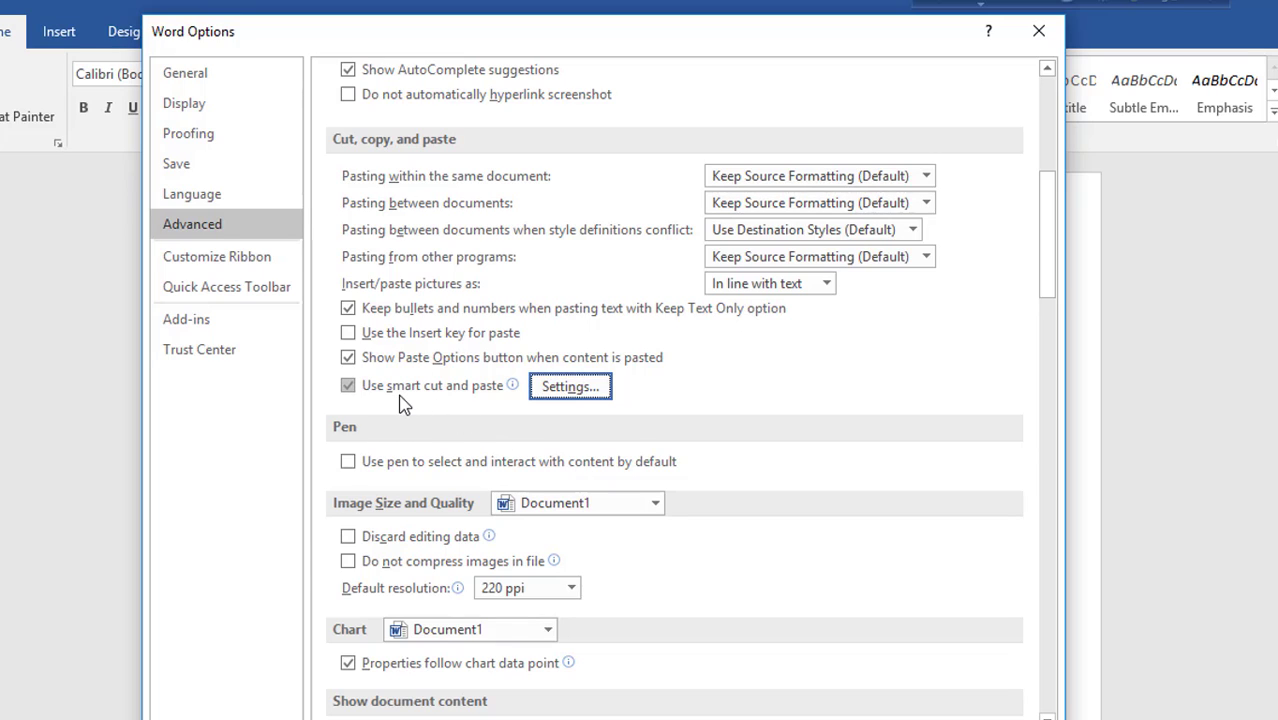
{"action": "mouse_move", "coordinate": [404, 402]}
{"action": "left_click", "coordinate": [1030, 40]}
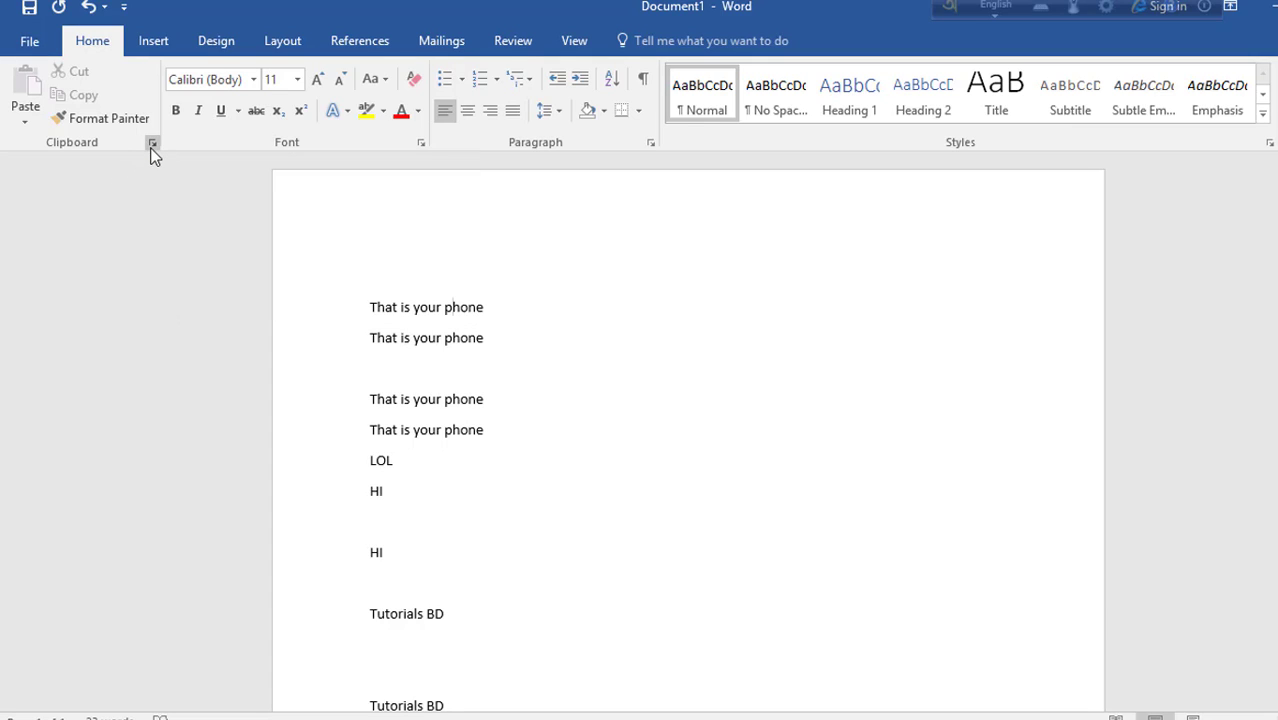
- Show the Office Clipboard pane and copy the document's first "That is your phone" line into it
{"action": "left_click", "coordinate": [152, 143]}
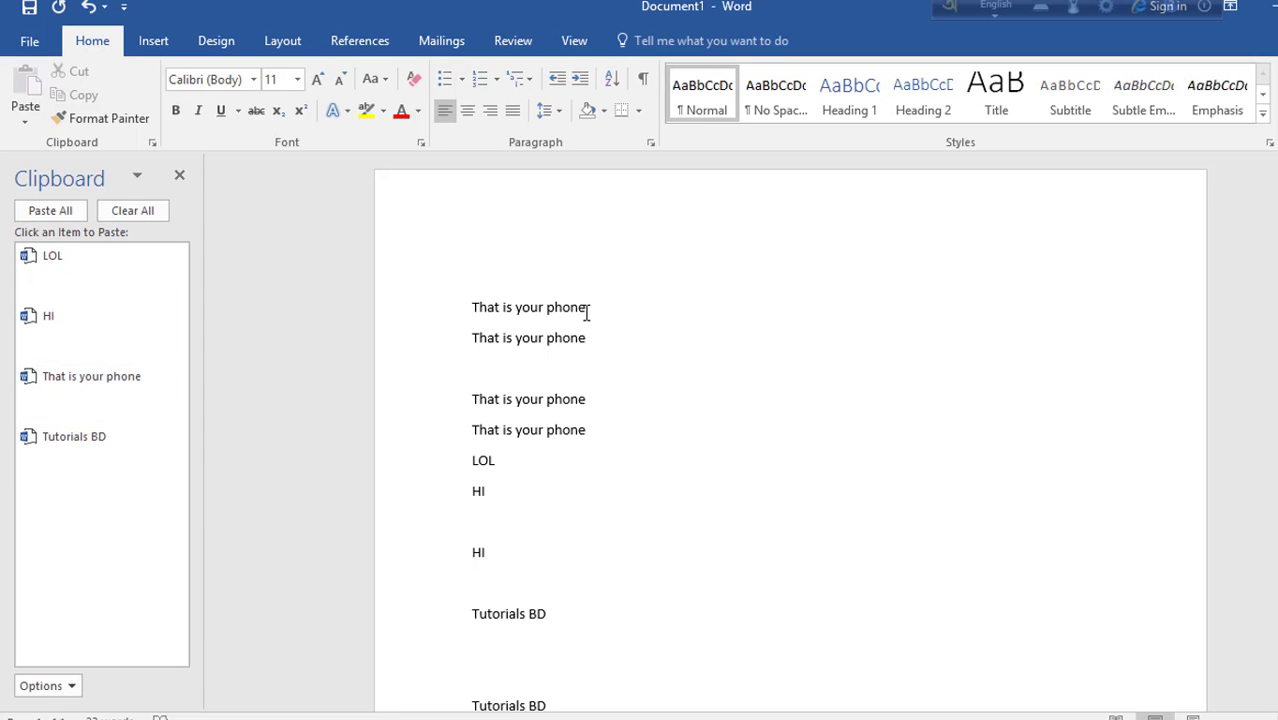
{"action": "left_click_drag", "start_coordinate": [587, 313], "coordinate": [454, 306]}
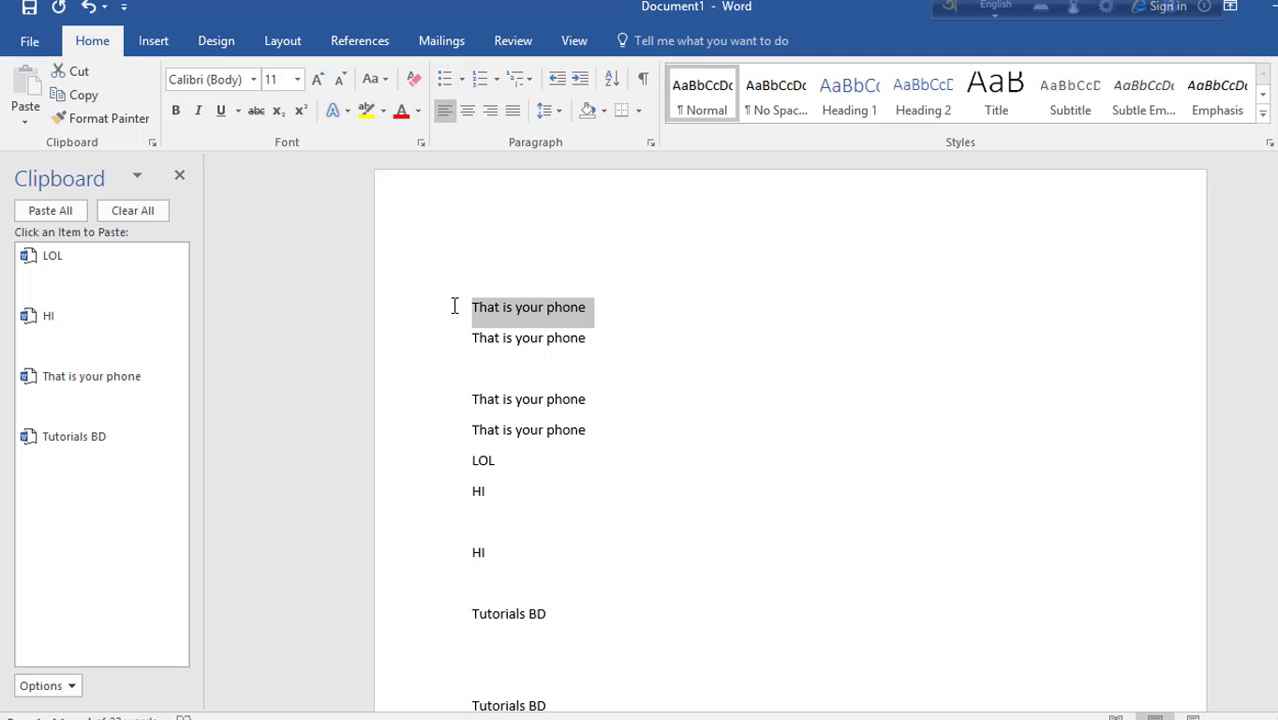
{"action": "key", "text": "ctrl+c"}
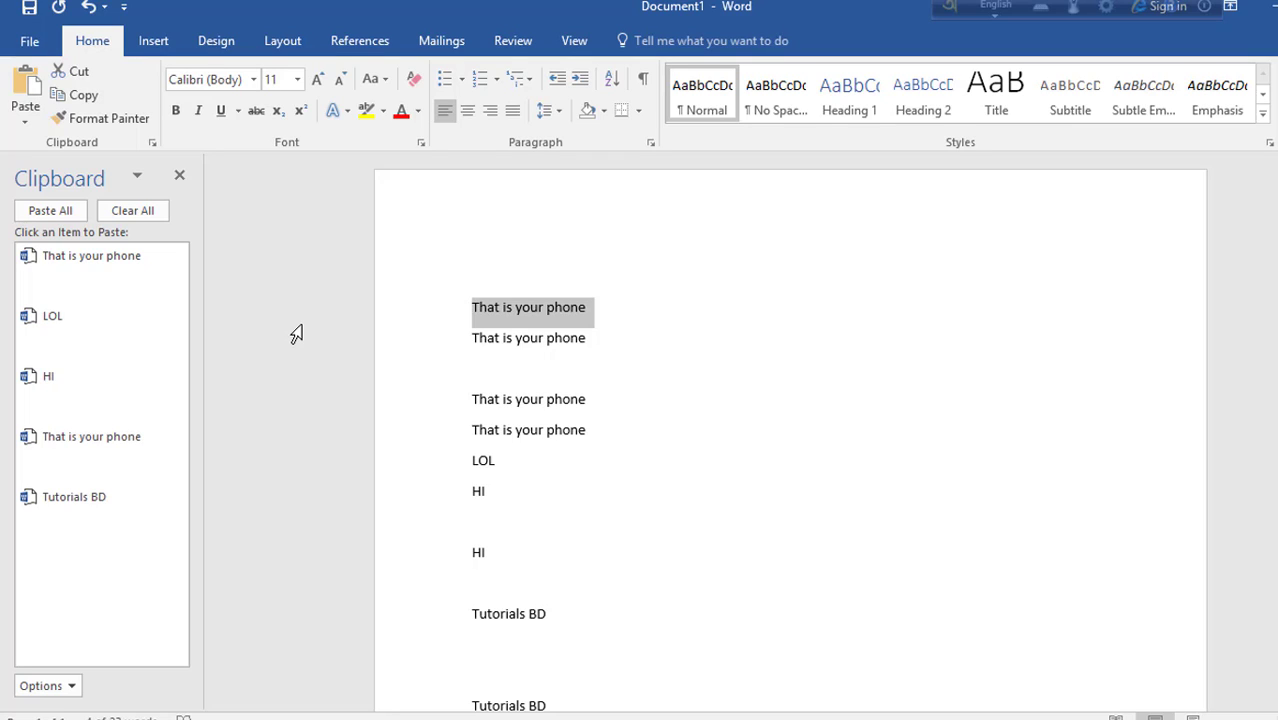
- Paste the newest "That is your phone" clipboard entry over the selected line and onto the blank line between the two HI lines
{"action": "mouse_move", "coordinate": [110, 274]}
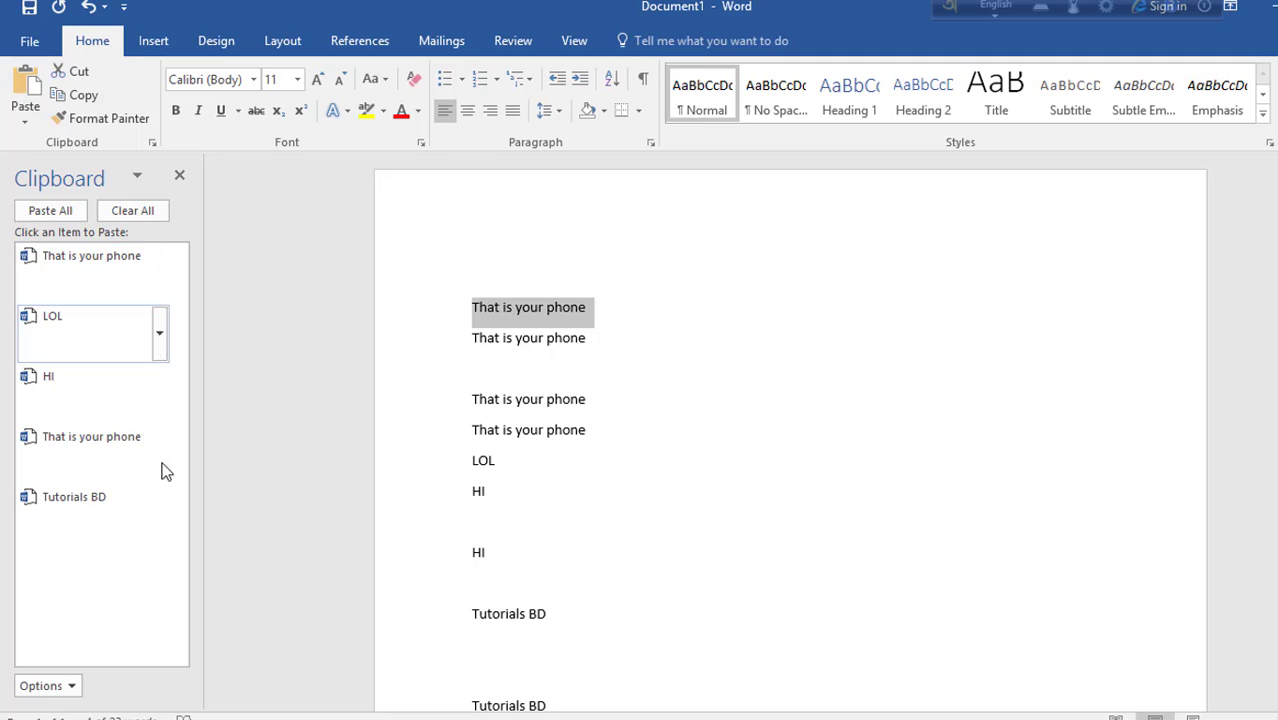
{"action": "left_click", "coordinate": [163, 278]}
{"action": "left_click", "coordinate": [123, 320]}
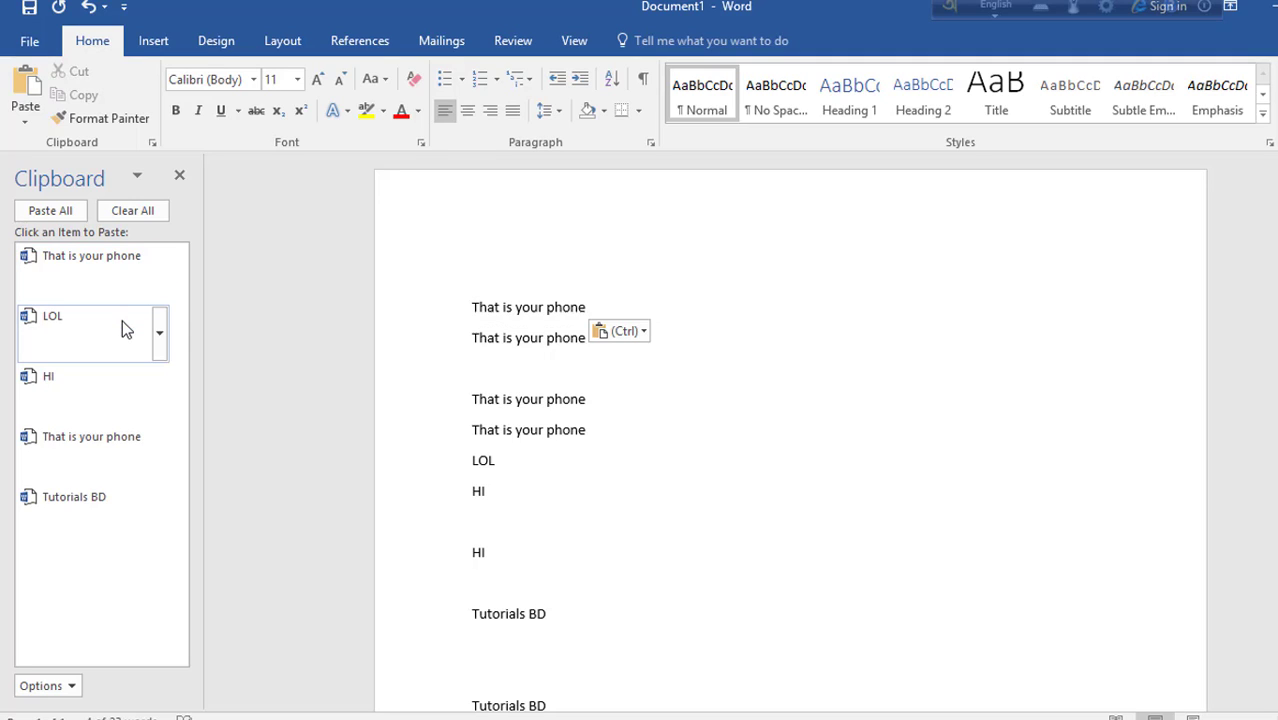
{"action": "left_click", "coordinate": [466, 522]}
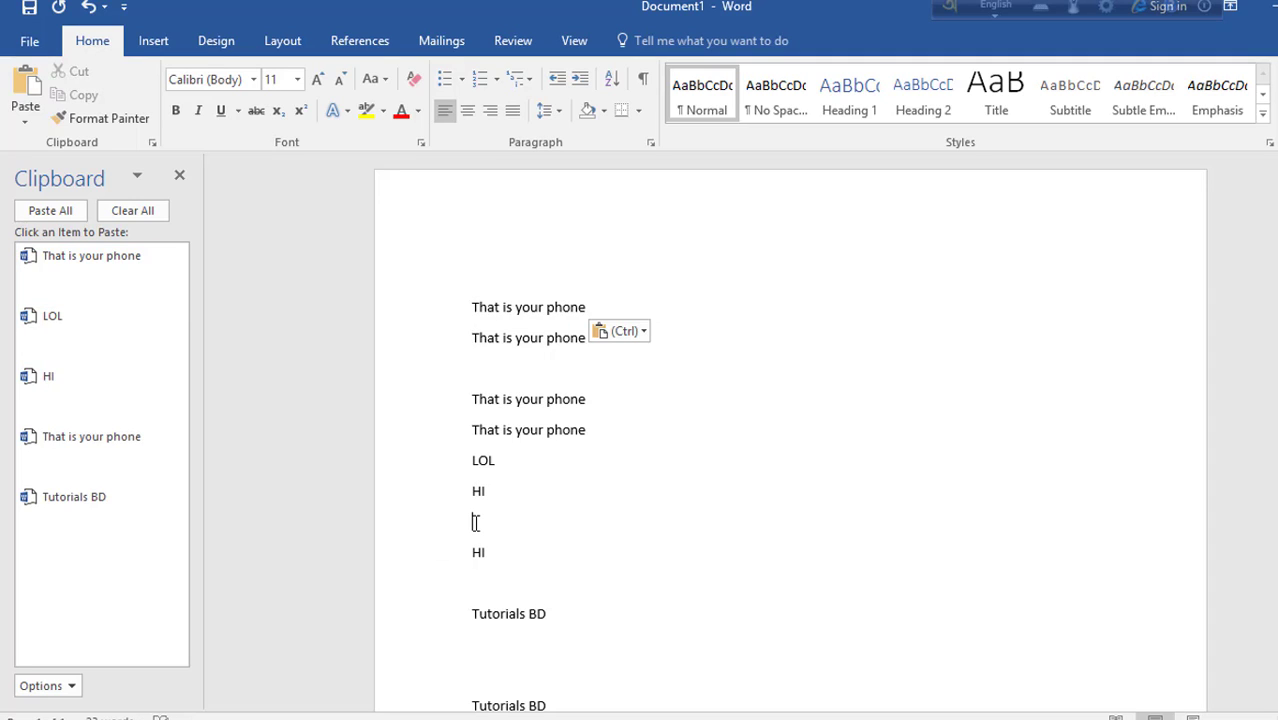
{"action": "left_click", "coordinate": [160, 268]}
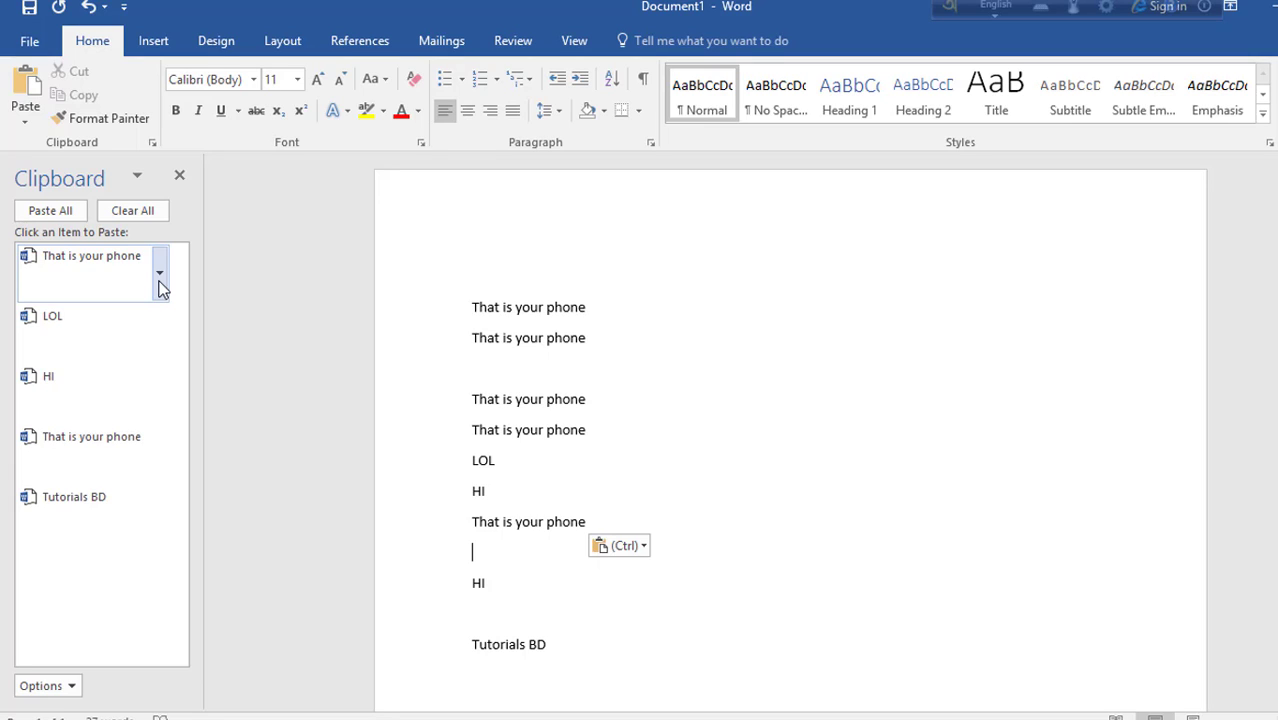
- Review the commands available for the newest clipboard entry and the display options of the Office Clipboard
{"action": "left_click", "coordinate": [160, 284]}
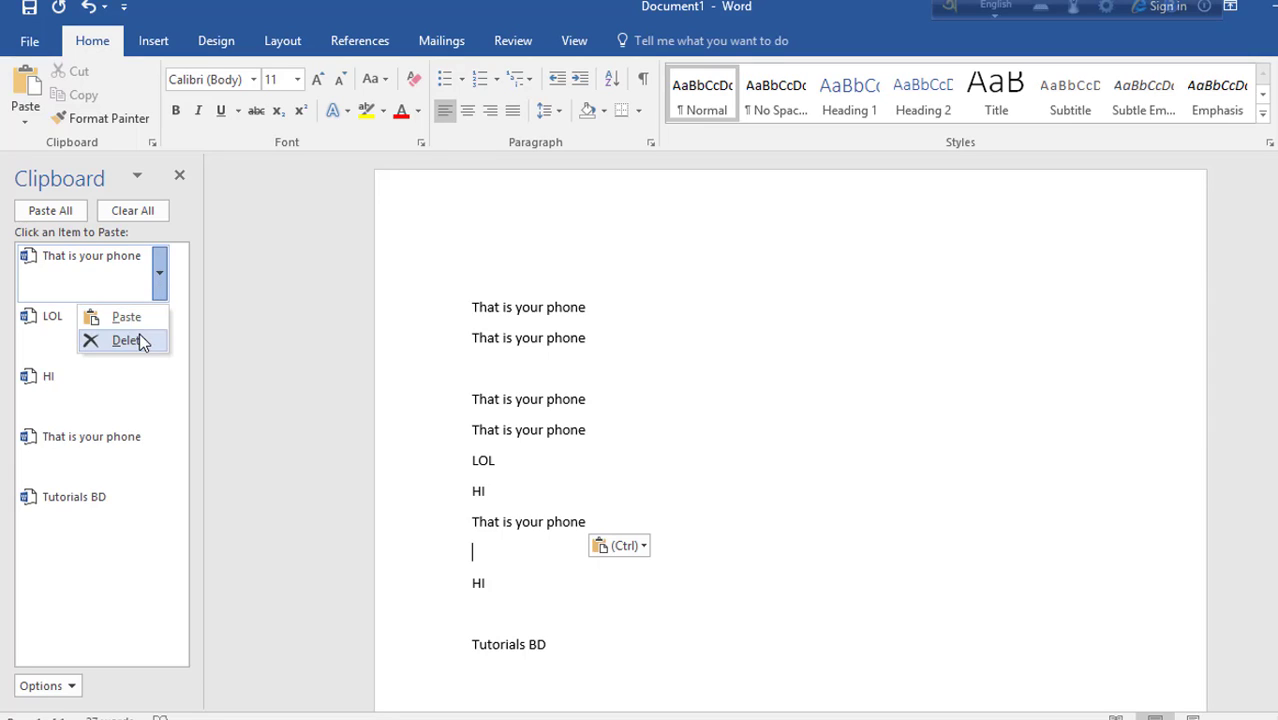
{"action": "left_click", "coordinate": [209, 423]}
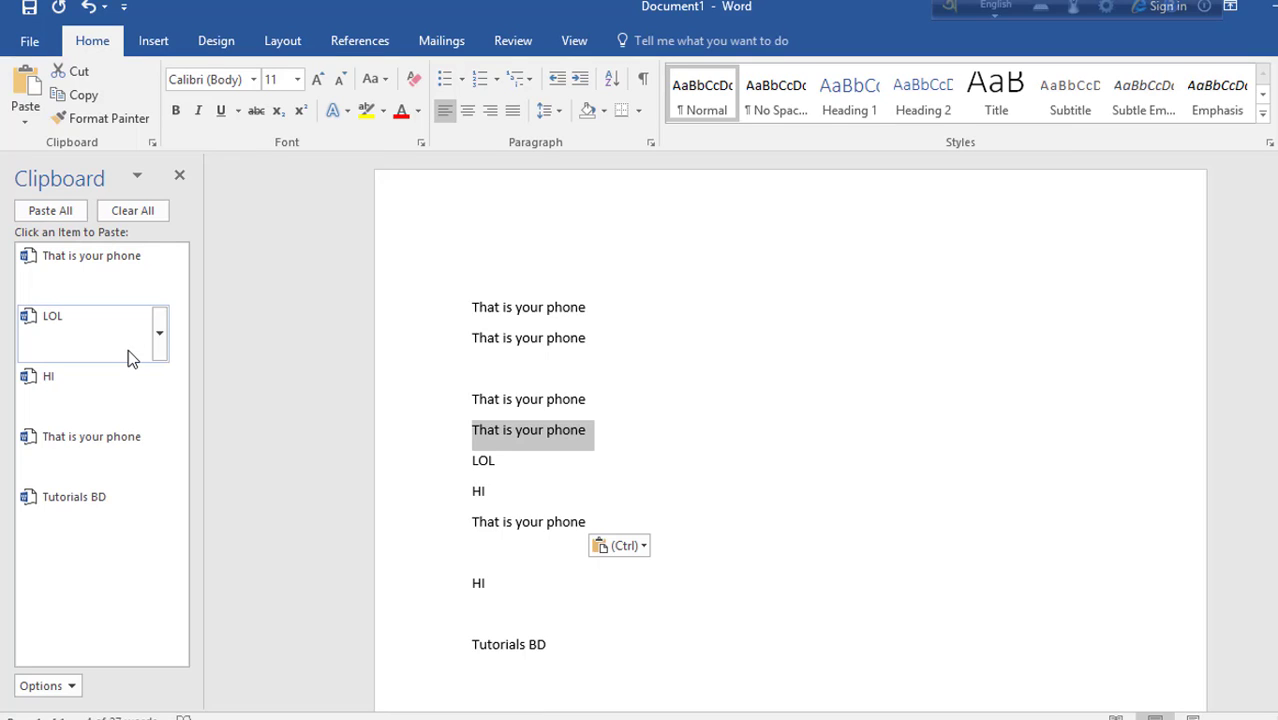
{"action": "left_click", "coordinate": [66, 692]}
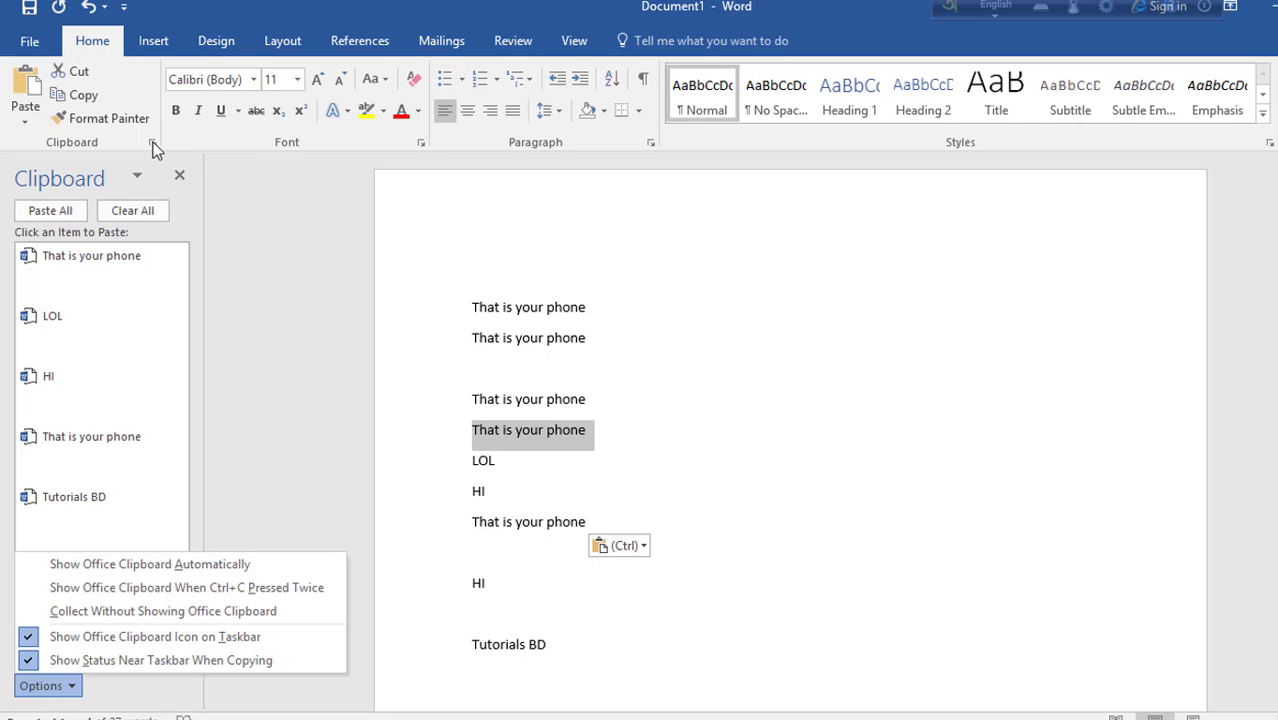
{"action": "left_click", "coordinate": [223, 252]}
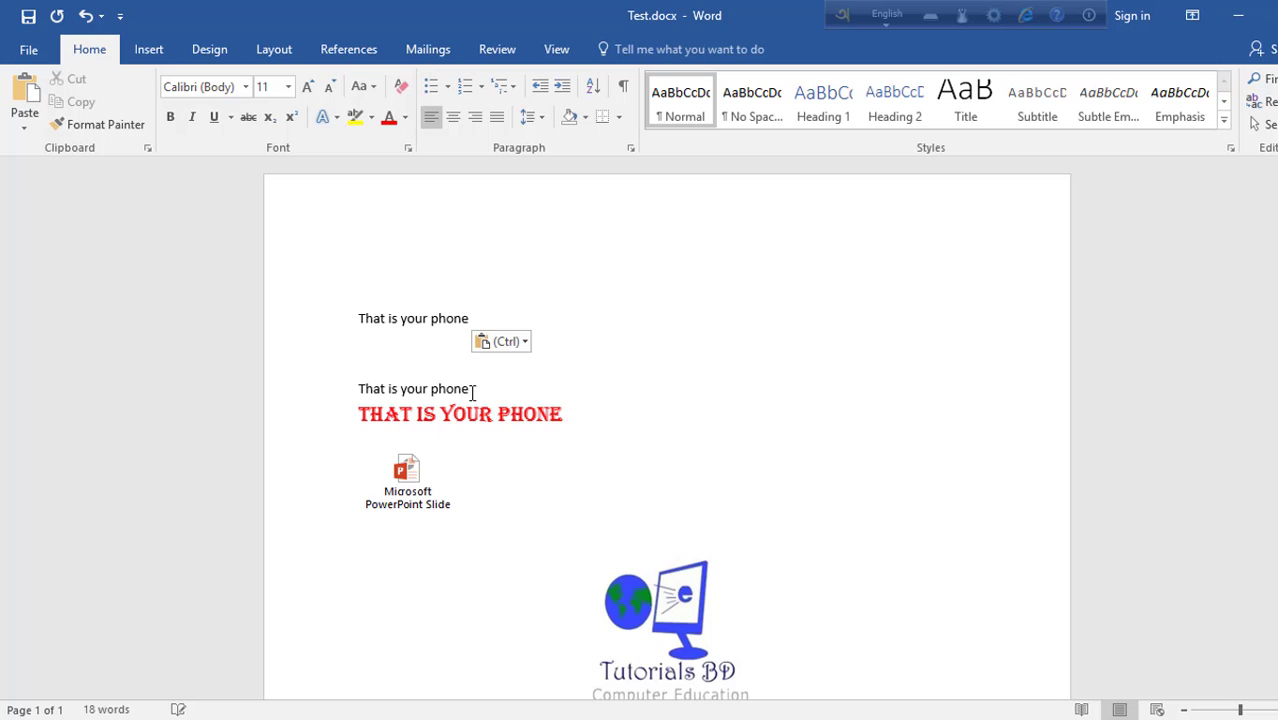
- Switch to Test.docx and delete the surplus text and blank lines between the first line and the red "That is your phone" line
{"action": "key", "text": "BackSpace"}
{"action": "key", "text": "BackSpace"}
{"action": "key", "text": "BackSpace"}
{"action": "key", "text": "BackSpace"}
{"action": "key", "text": "BackSpace"}
{"action": "key", "text": "BackSpace"}
{"action": "key", "text": "BackSpace"}
{"action": "key", "text": "BackSpace"}
{"action": "key", "text": "BackSpace"}
{"action": "key", "text": "BackSpace"}
{"action": "key", "text": "BackSpace"}
{"action": "key", "text": "BackSpace"}
{"action": "key", "text": "BackSpace"}
{"action": "key", "text": "BackSpace"}
{"action": "key", "text": "BackSpace"}
{"action": "key", "text": "BackSpace"}
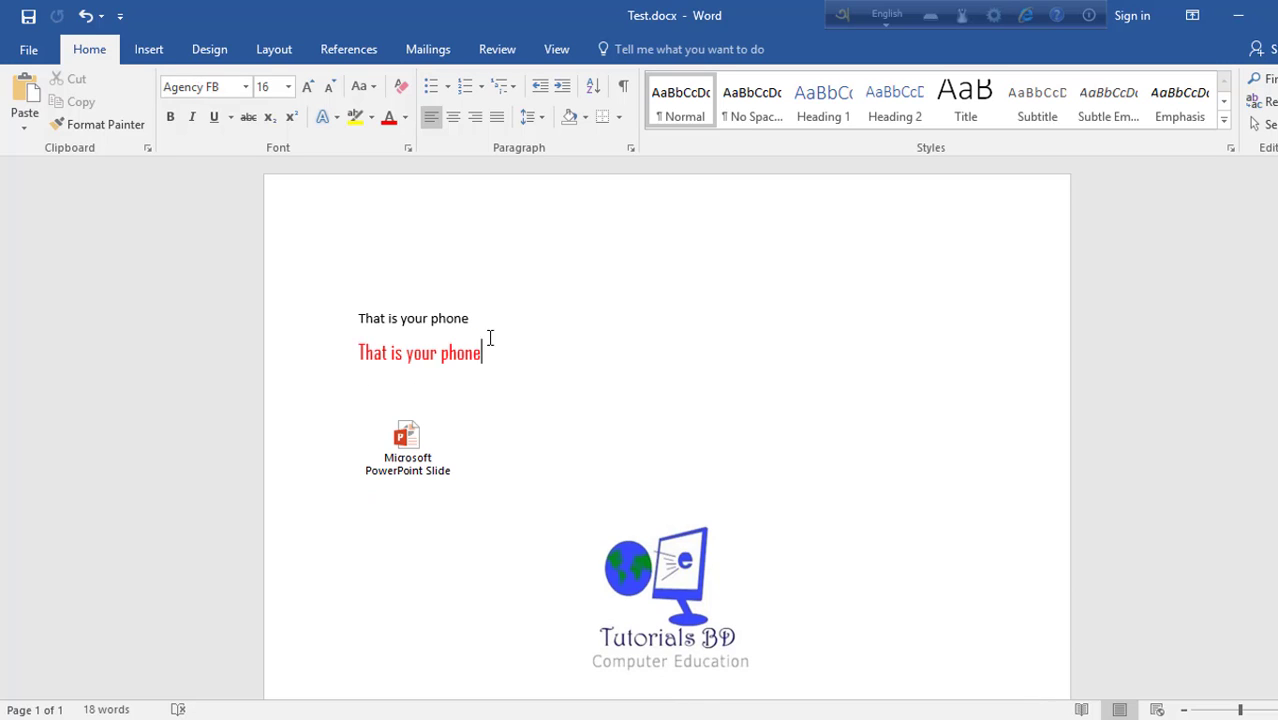
- Copy the formatting of the first line onto the red "That is your phone" line with Format Painter
{"action": "left_click", "coordinate": [424, 320]}
{"action": "left_click", "coordinate": [407, 358]}
{"action": "left_click", "coordinate": [409, 319]}
{"action": "left_click", "coordinate": [412, 352]}
{"action": "left_click_drag", "start_coordinate": [474, 320], "coordinate": [371, 316]}
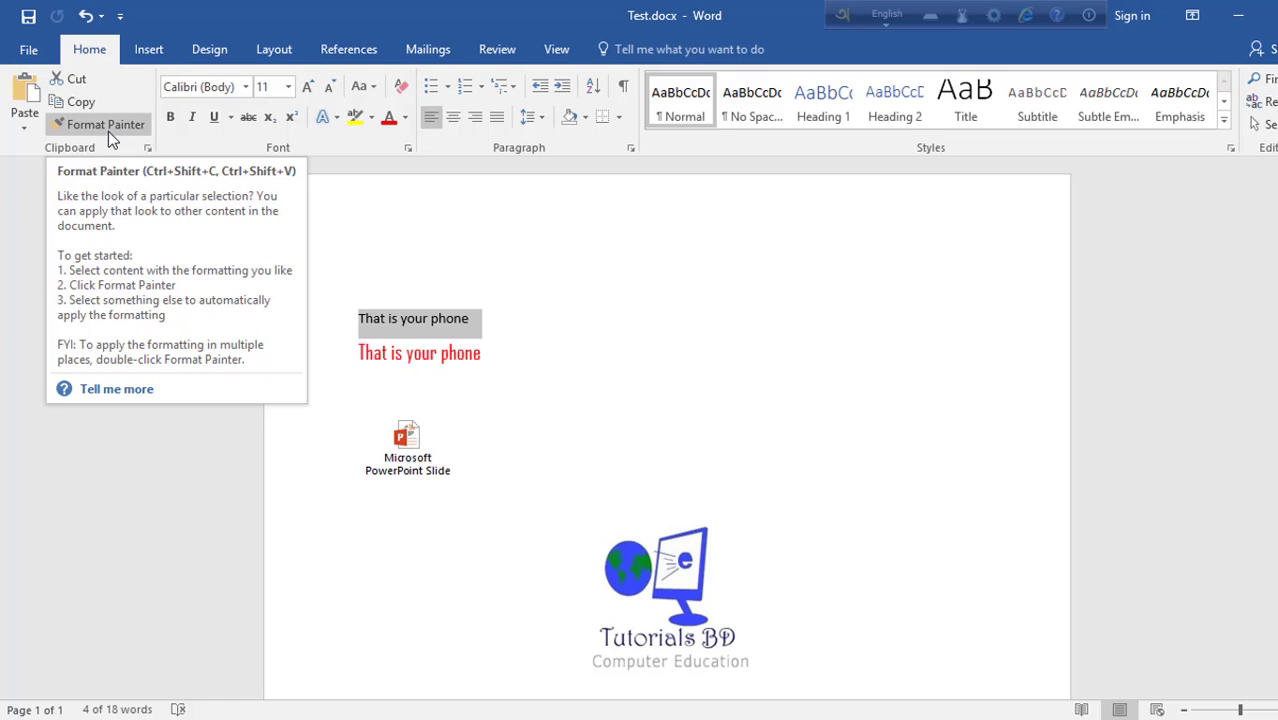
{"action": "left_click", "coordinate": [108, 131]}
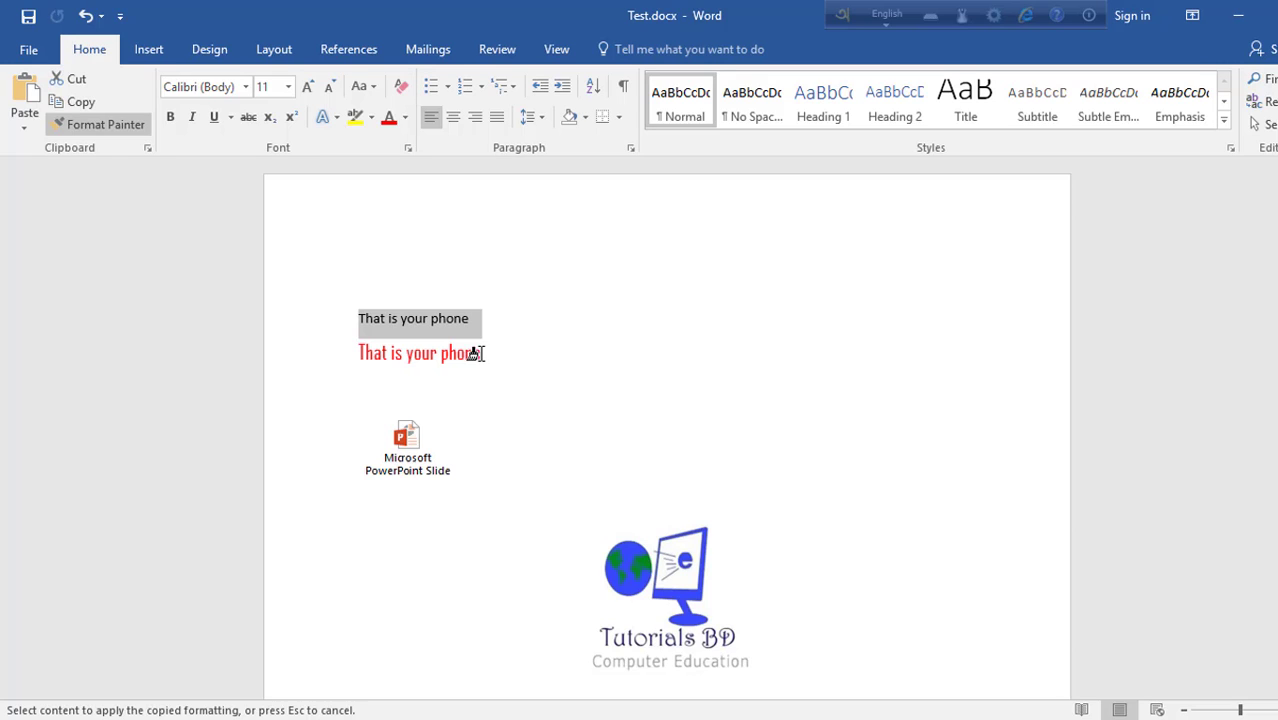
{"action": "mouse_move", "coordinate": [482, 352]}
{"action": "left_mouse_down"}
{"action": "mouse_move", "coordinate": [384, 377]}
{"action": "mouse_move", "coordinate": [350, 363]}
{"action": "left_mouse_up"}
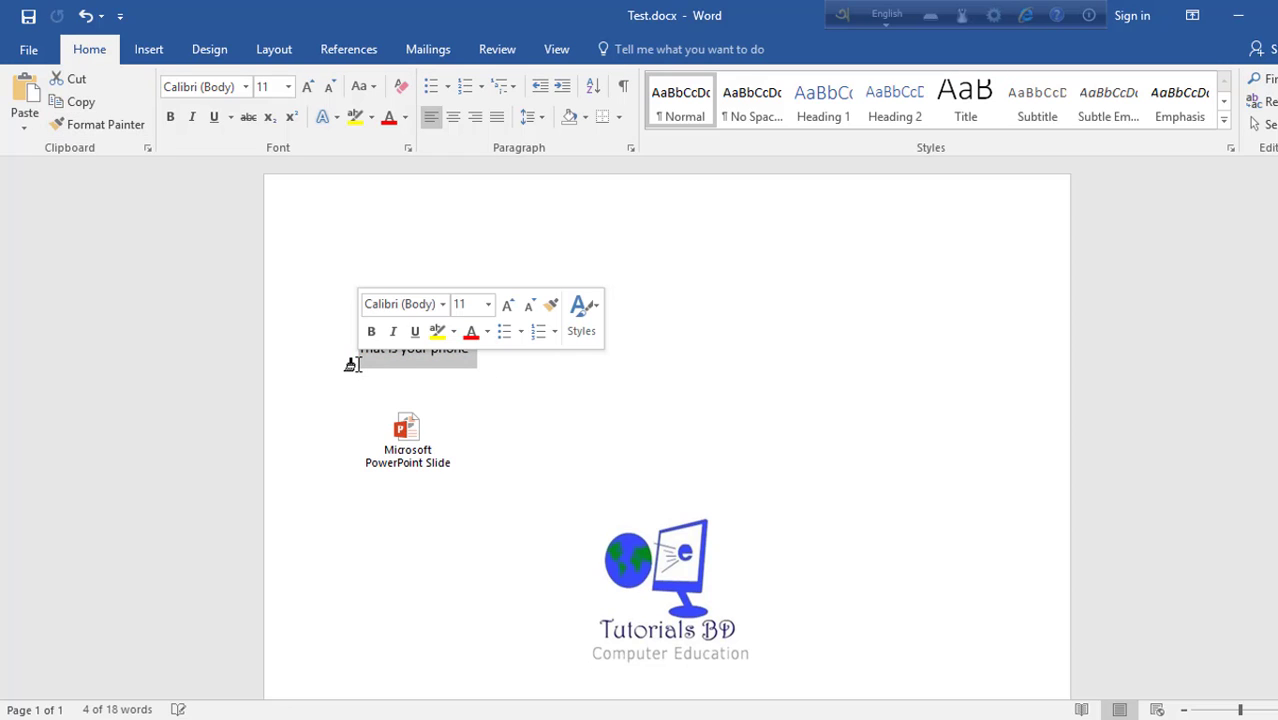
{"action": "left_click", "coordinate": [488, 373]}
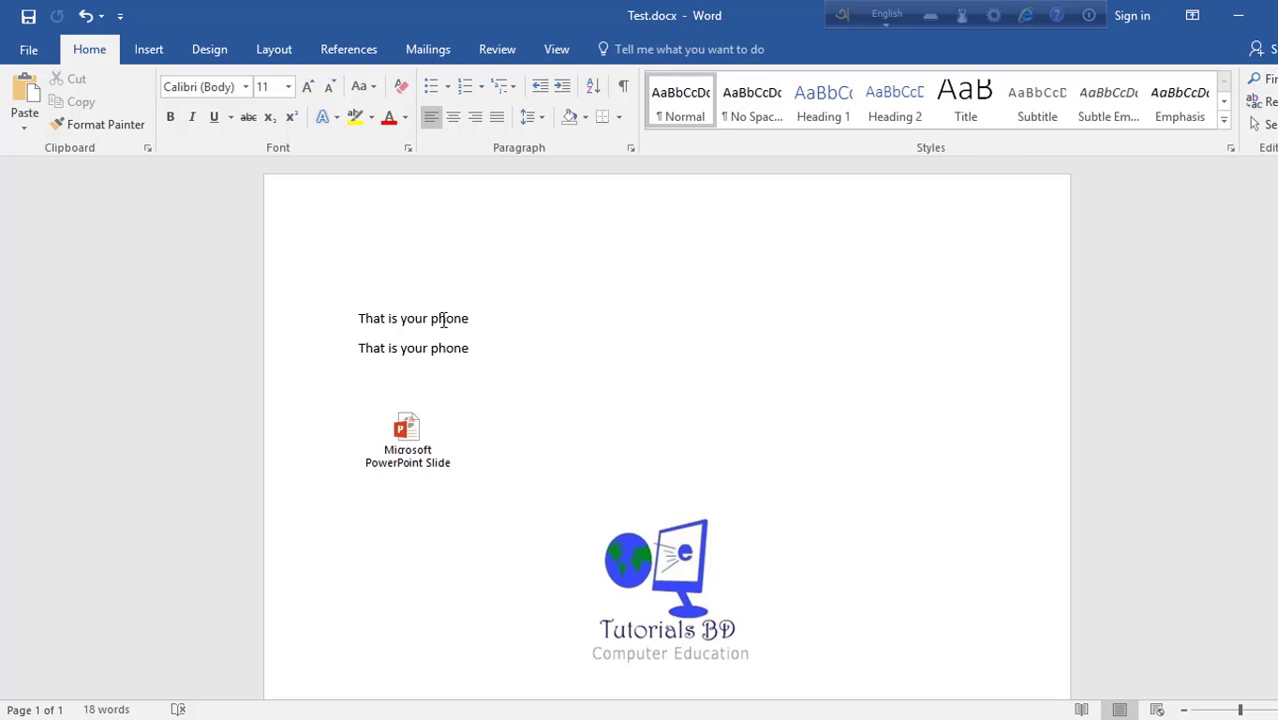
- Keep Format Painter active with the first line's formatting and apply it to both "That is your phone" lines
{"action": "left_click", "coordinate": [441, 319]}
{"action": "left_click", "coordinate": [431, 348]}
{"action": "left_click", "coordinate": [462, 318]}
{"action": "left_click", "coordinate": [95, 126]}
{"action": "left_click", "coordinate": [123, 132]}
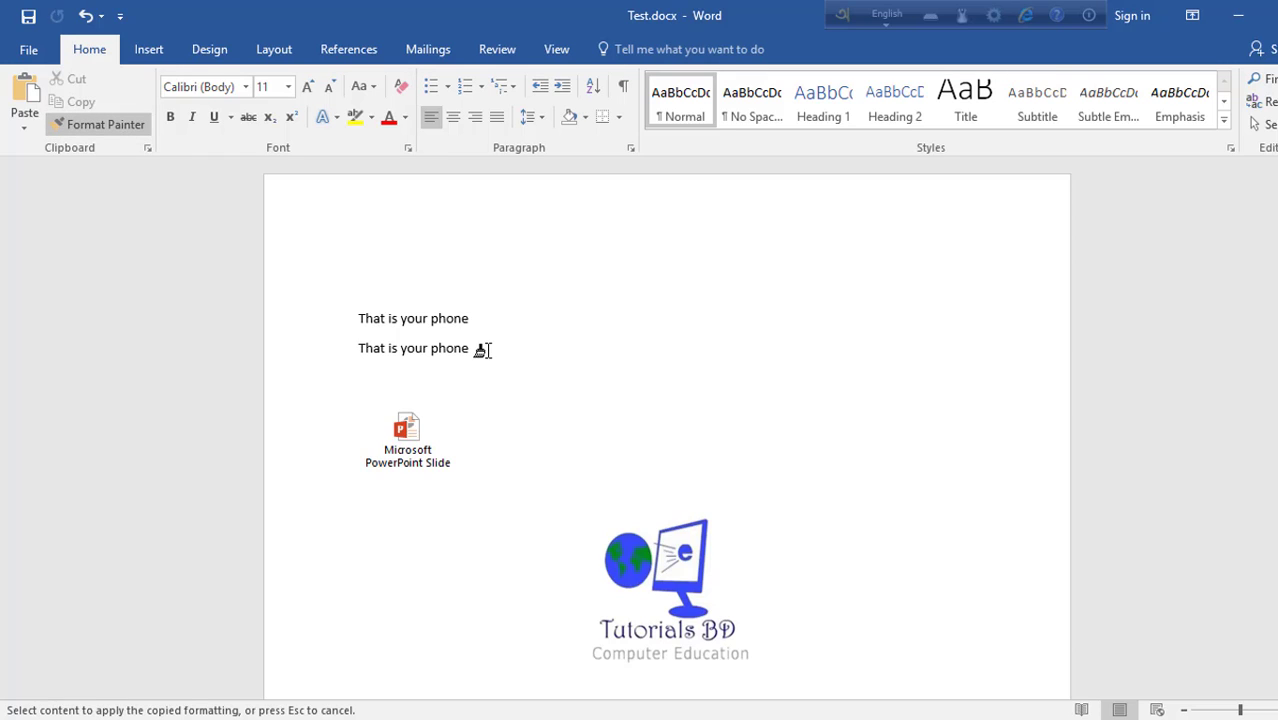
{"action": "left_click_drag", "start_coordinate": [481, 350], "coordinate": [328, 334]}
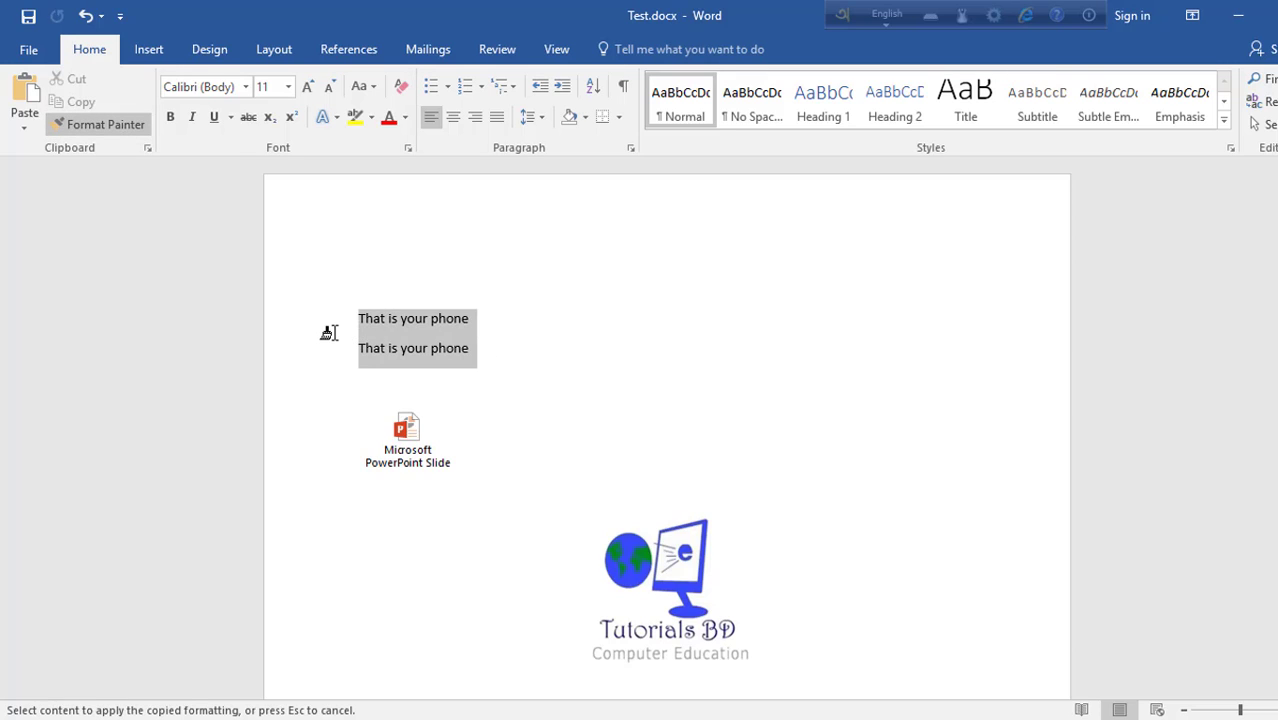
{"action": "left_click", "coordinate": [517, 361]}
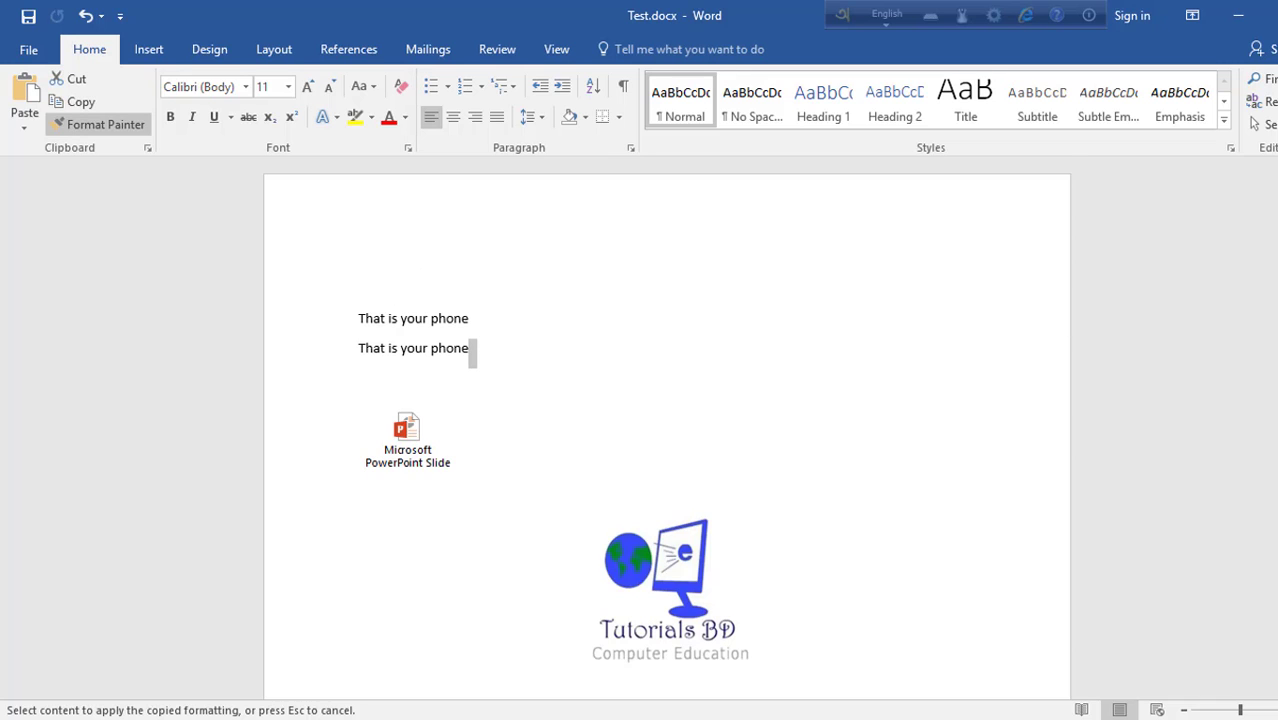
- Apply the copied formatting to the blue "Tutorials bd" hyperlink line and turn Format Painter off
{"action": "scroll", "coordinate": [622, 497], "scroll_direction": "down", "scroll_amount": 5}
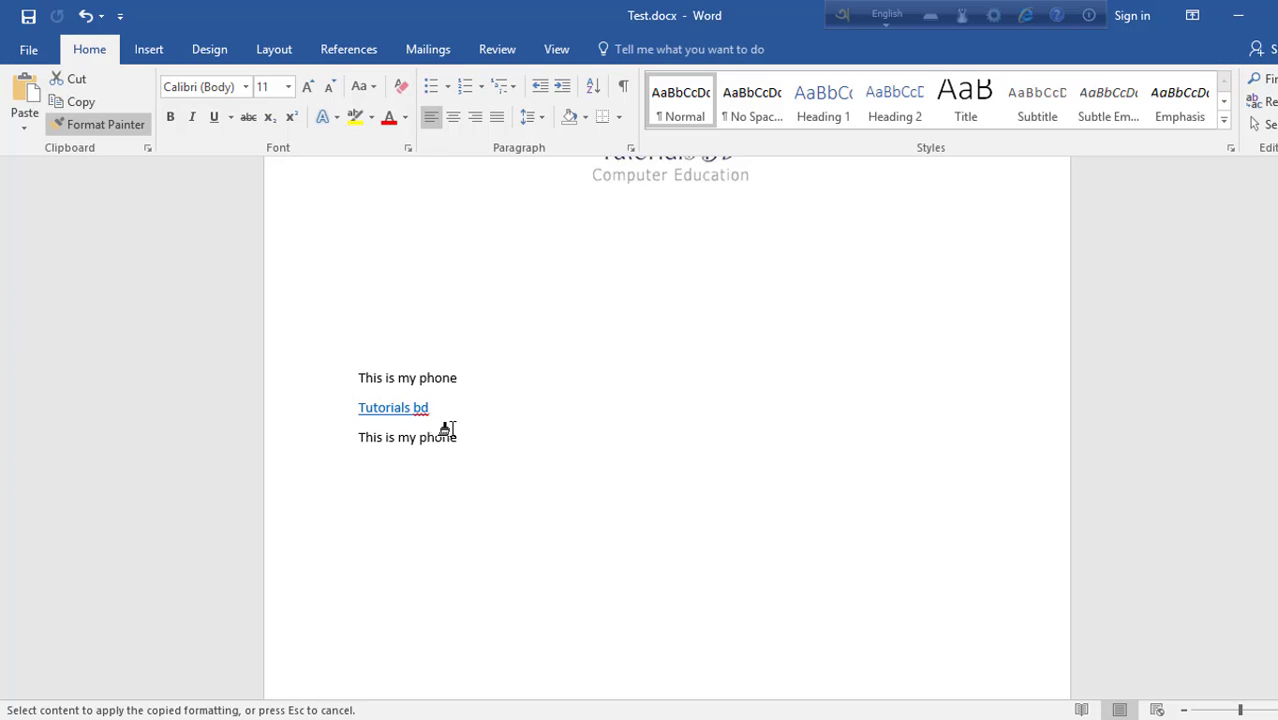
{"action": "left_click_drag", "start_coordinate": [432, 403], "coordinate": [322, 414]}
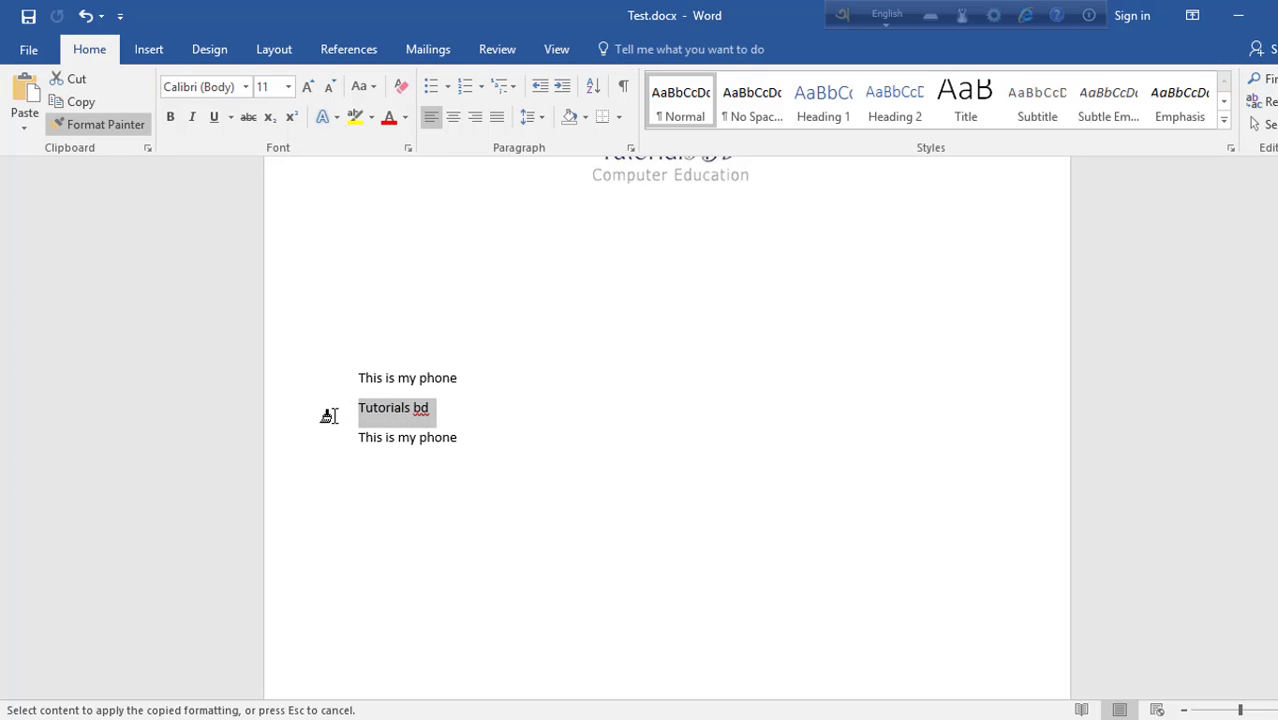
{"action": "left_click", "coordinate": [440, 428]}
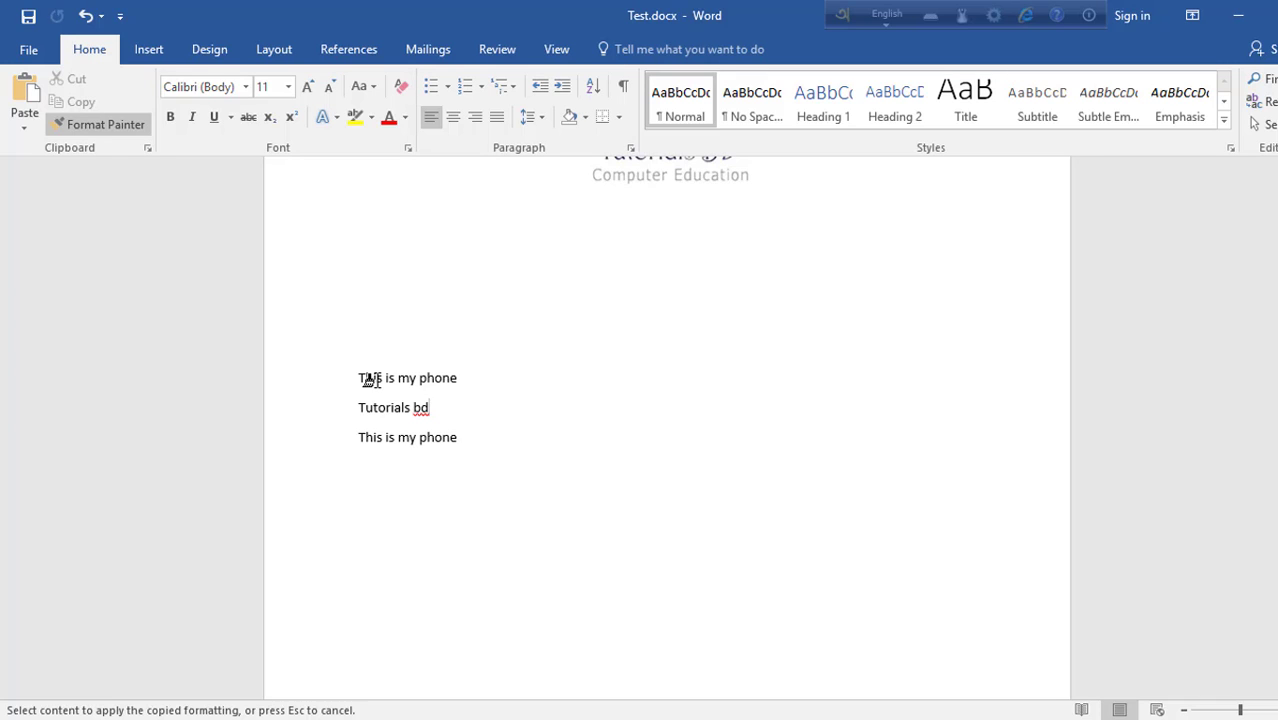
{"action": "left_click", "coordinate": [82, 125]}
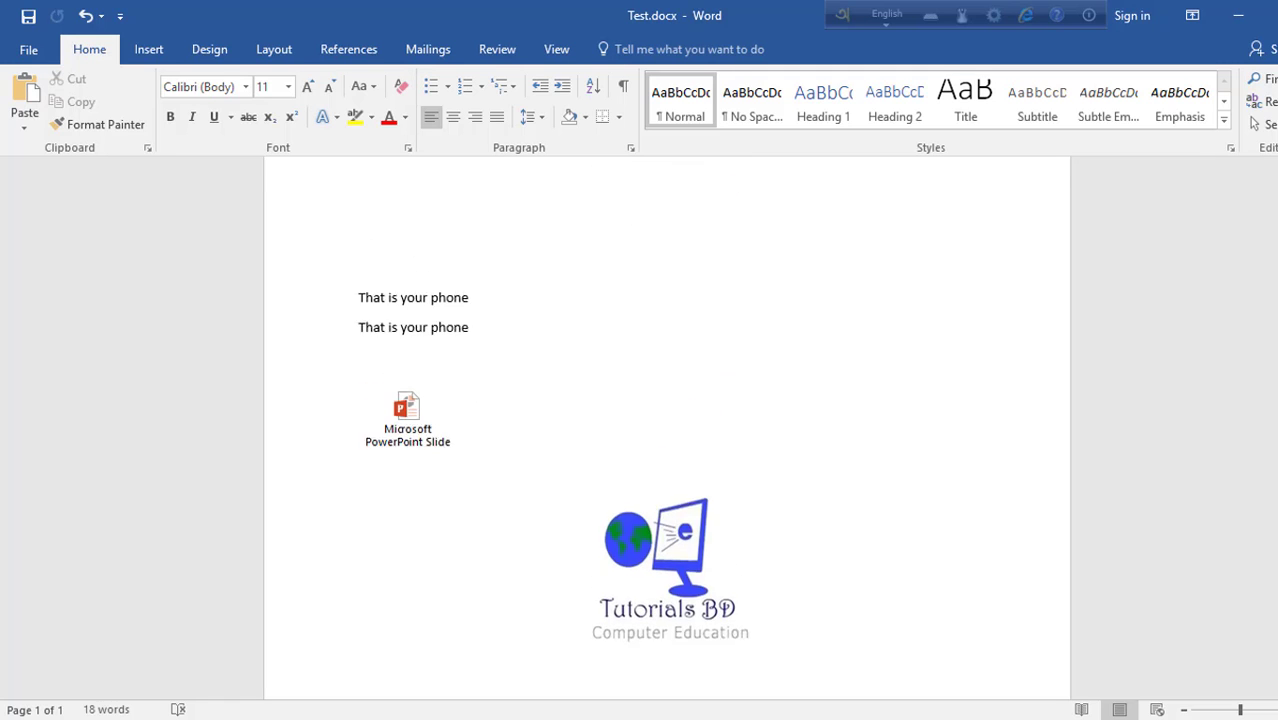
- Select the whole first "That is your phone" line and move it up to the blank line above
{"action": "scroll", "coordinate": [667, 410], "scroll_direction": "up", "scroll_amount": 1}
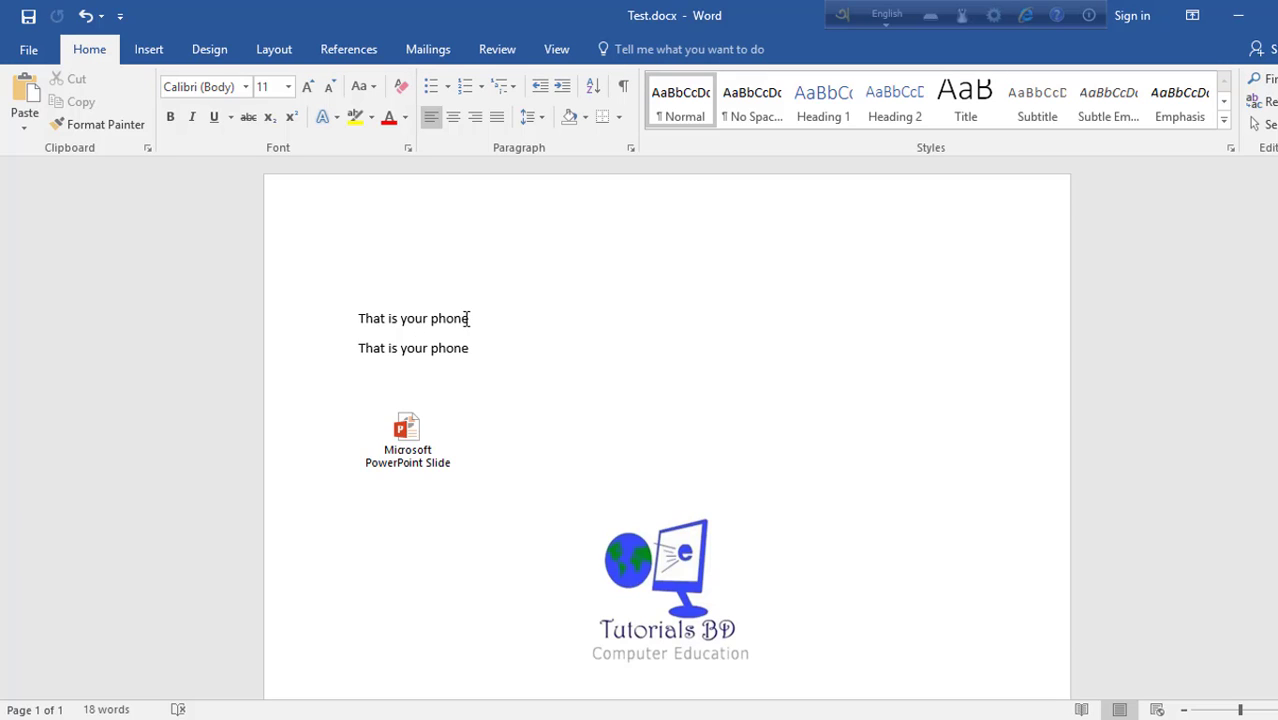
{"action": "left_click_drag", "start_coordinate": [455, 318], "coordinate": [355, 315]}
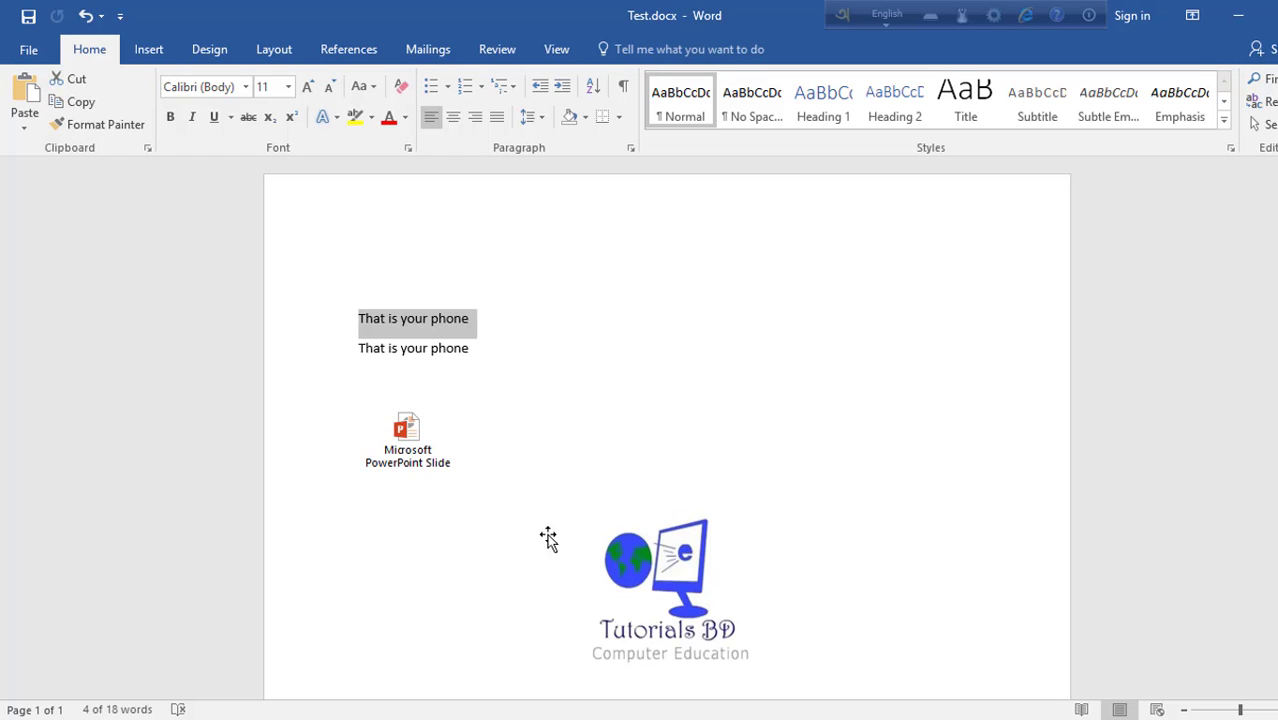
{"action": "left_click", "coordinate": [396, 325]}
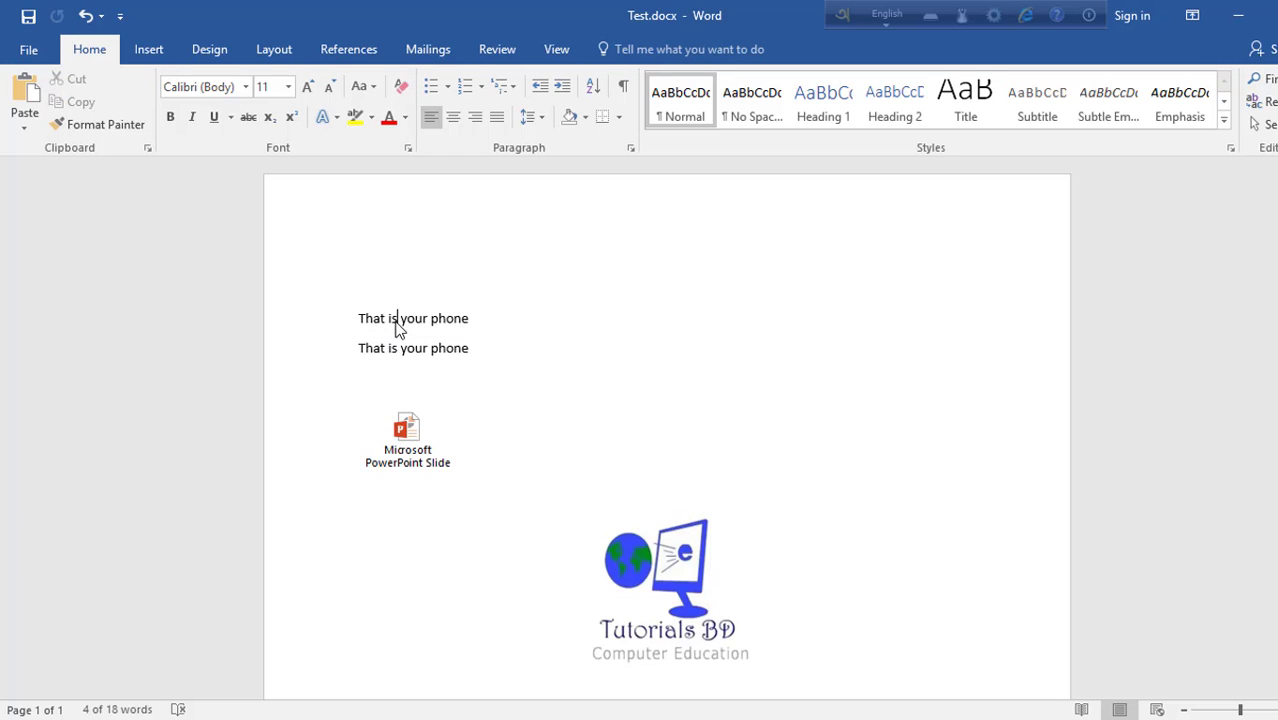
{"action": "double_click", "coordinate": [463, 322]}
{"action": "left_click", "coordinate": [474, 320]}
{"action": "left_click_drag", "start_coordinate": [474, 320], "coordinate": [356, 320]}
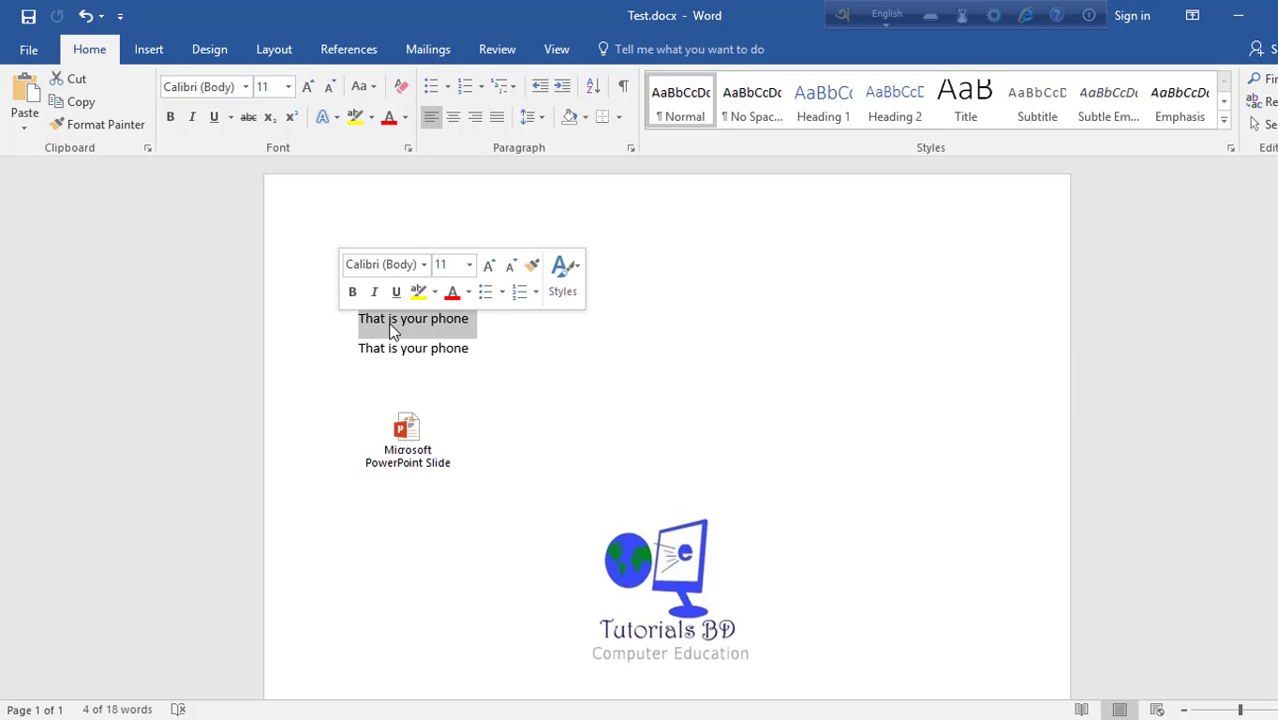
{"action": "left_click_drag", "start_coordinate": [384, 322], "coordinate": [406, 266]}
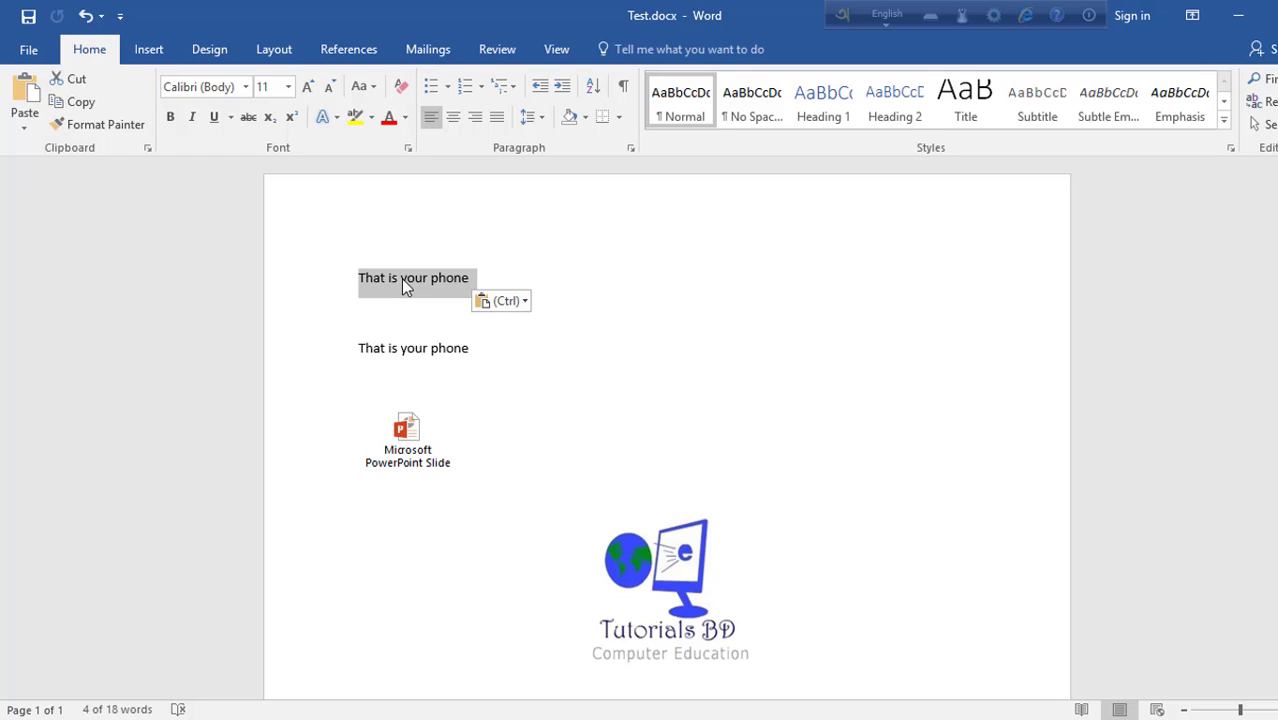
- Copy the selected first line directly onto the blank line beneath it and clear the selection
{"action": "left_click_drag", "start_coordinate": [401, 278], "coordinate": [394, 320]}
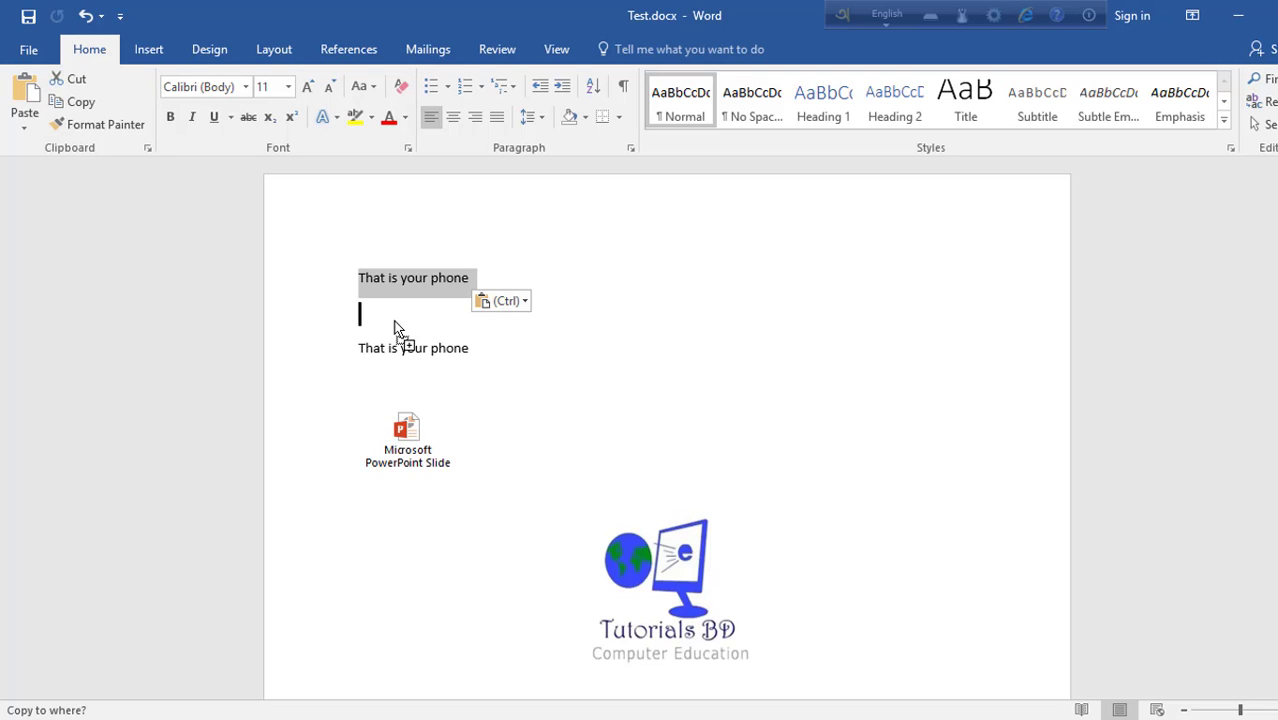
{"action": "left_click_drag", "start_coordinate": [394, 322], "coordinate": [394, 322]}
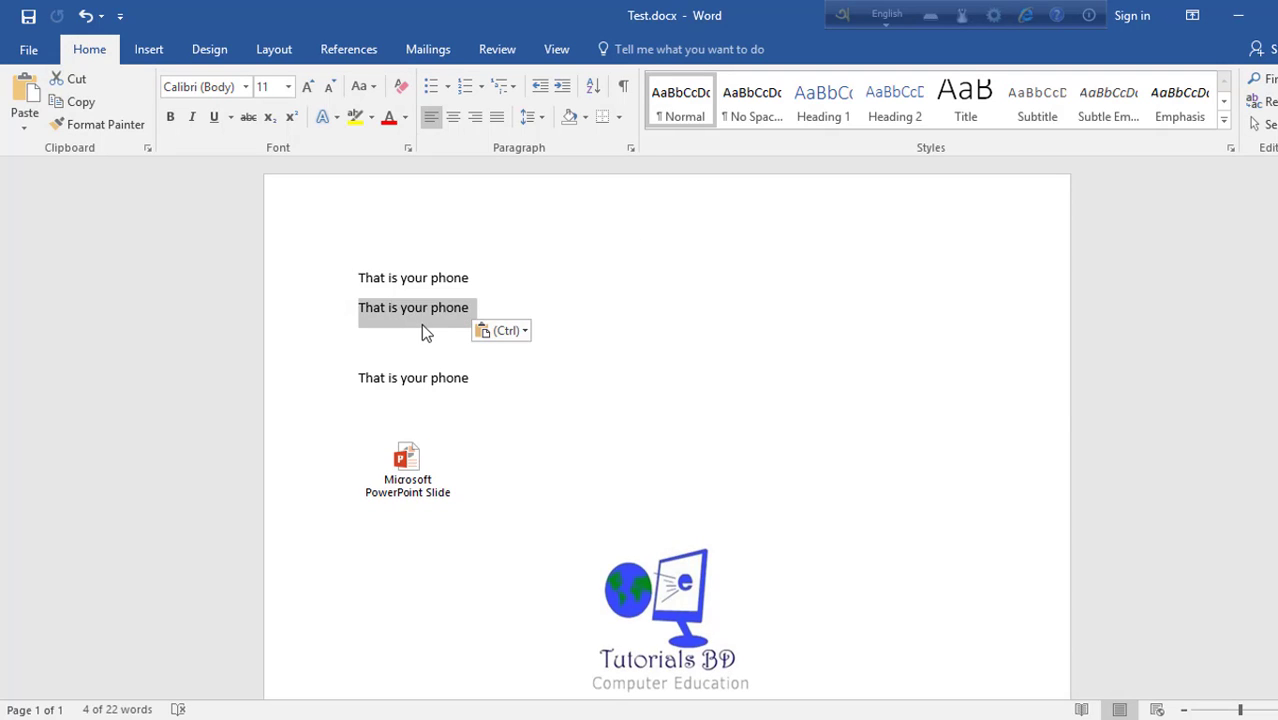
{"action": "left_click", "coordinate": [421, 323]}
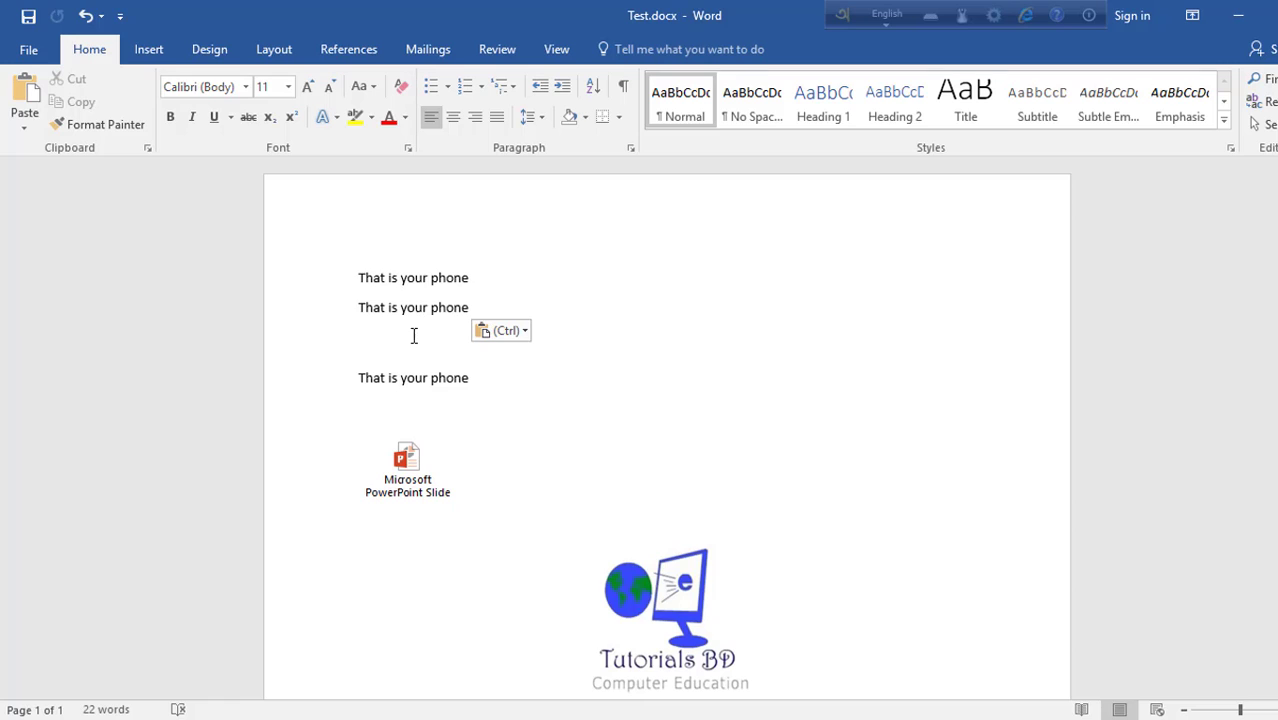
- Demonstrate selecting single words such as "phone" and "is" and the entire first line, leaving nothing selected
{"action": "left_click_drag", "start_coordinate": [360, 307], "coordinate": [407, 341]}
{"action": "left_click", "coordinate": [447, 279]}
{"action": "double_click", "coordinate": [447, 279]}
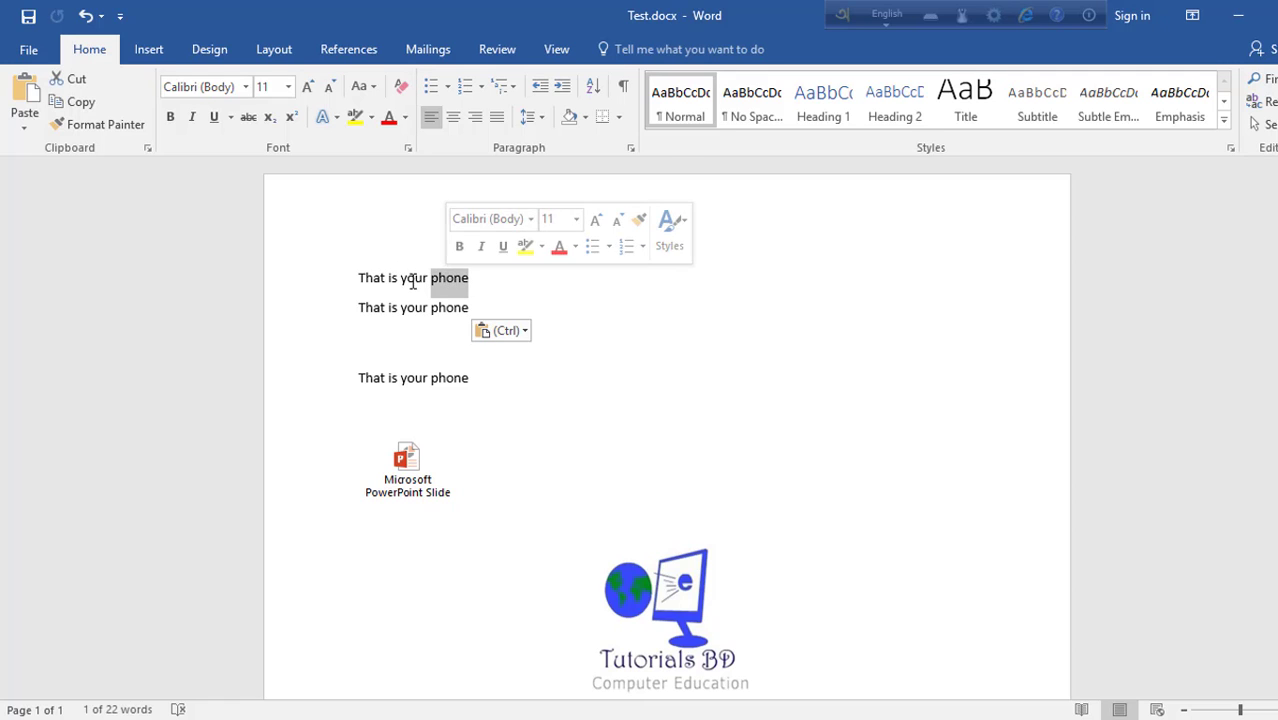
{"action": "triple_click", "coordinate": [414, 284]}
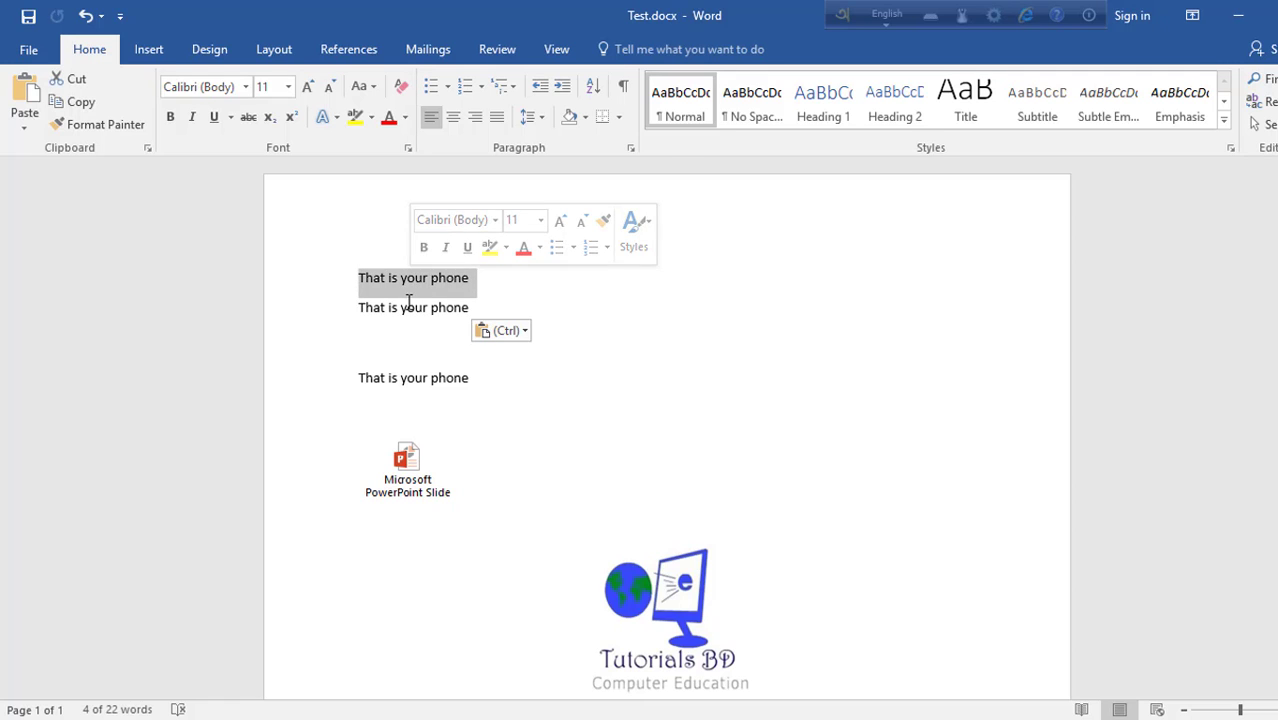
{"action": "double_click", "coordinate": [411, 285]}
{"action": "triple_click", "coordinate": [402, 284]}
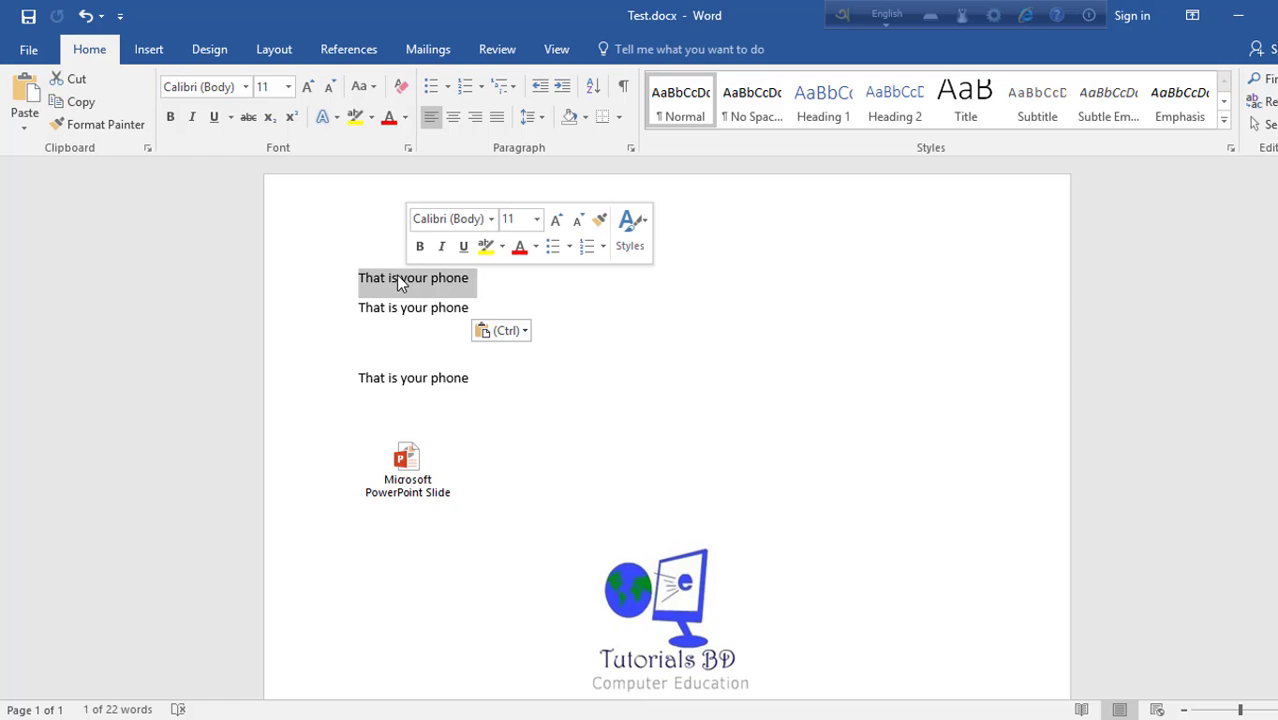
{"action": "double_click", "coordinate": [399, 283]}
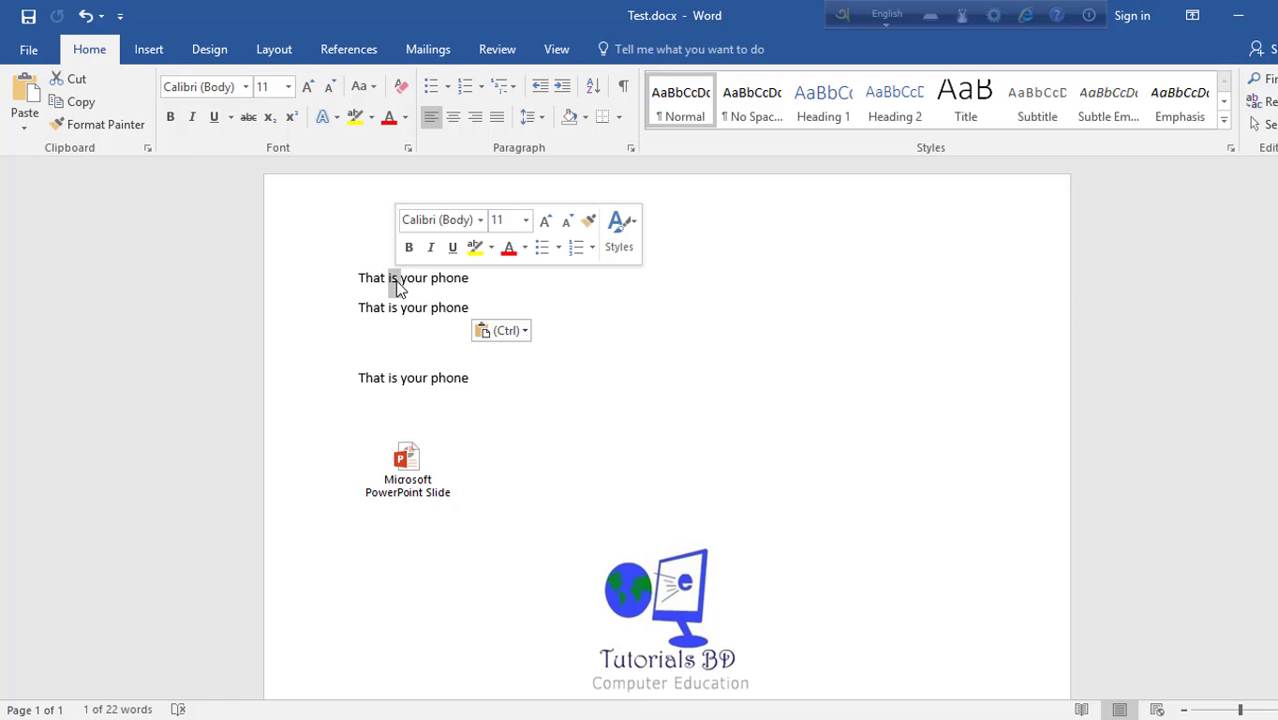
{"action": "left_click", "coordinate": [400, 281]}
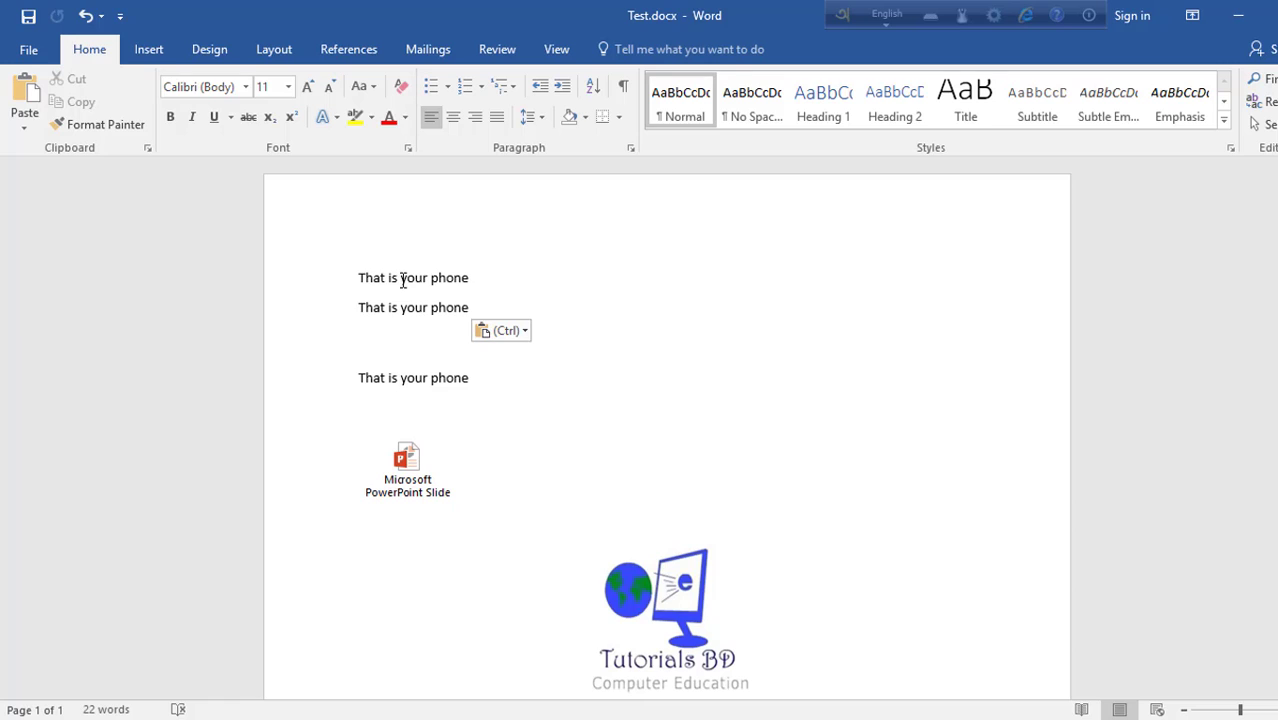
{"action": "triple_click", "coordinate": [401, 282]}
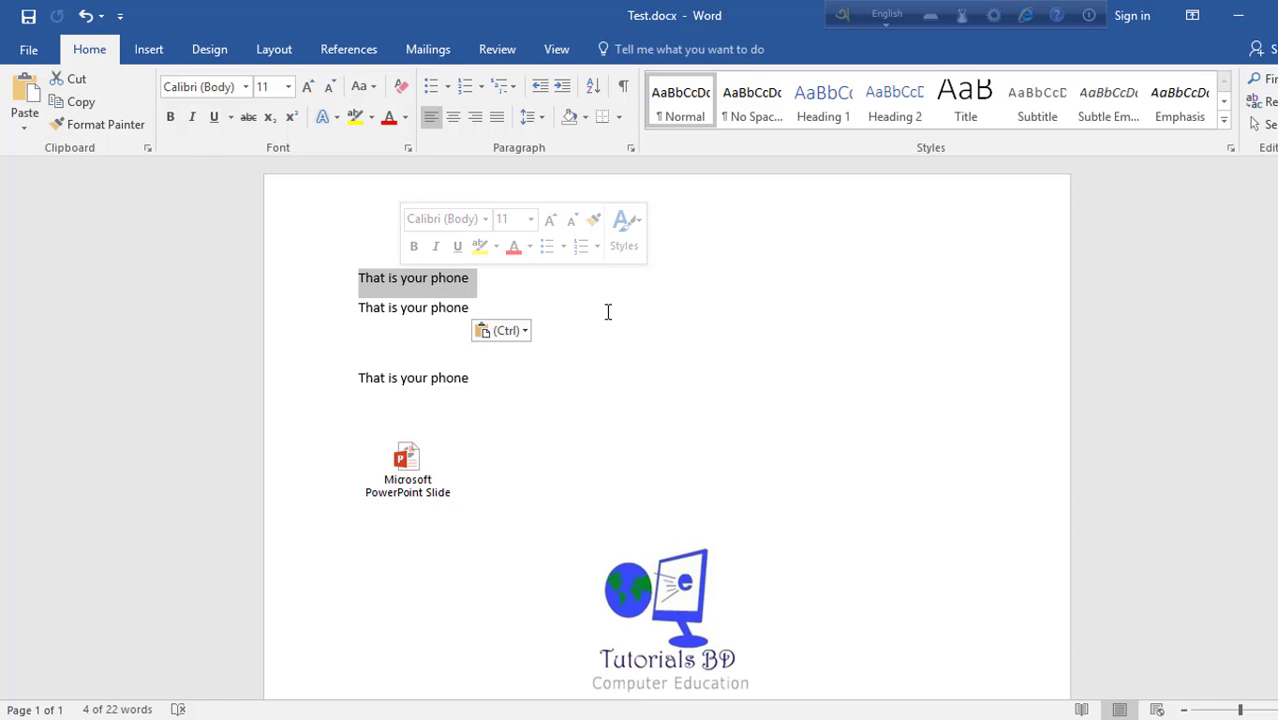
{"action": "left_click", "coordinate": [501, 292]}
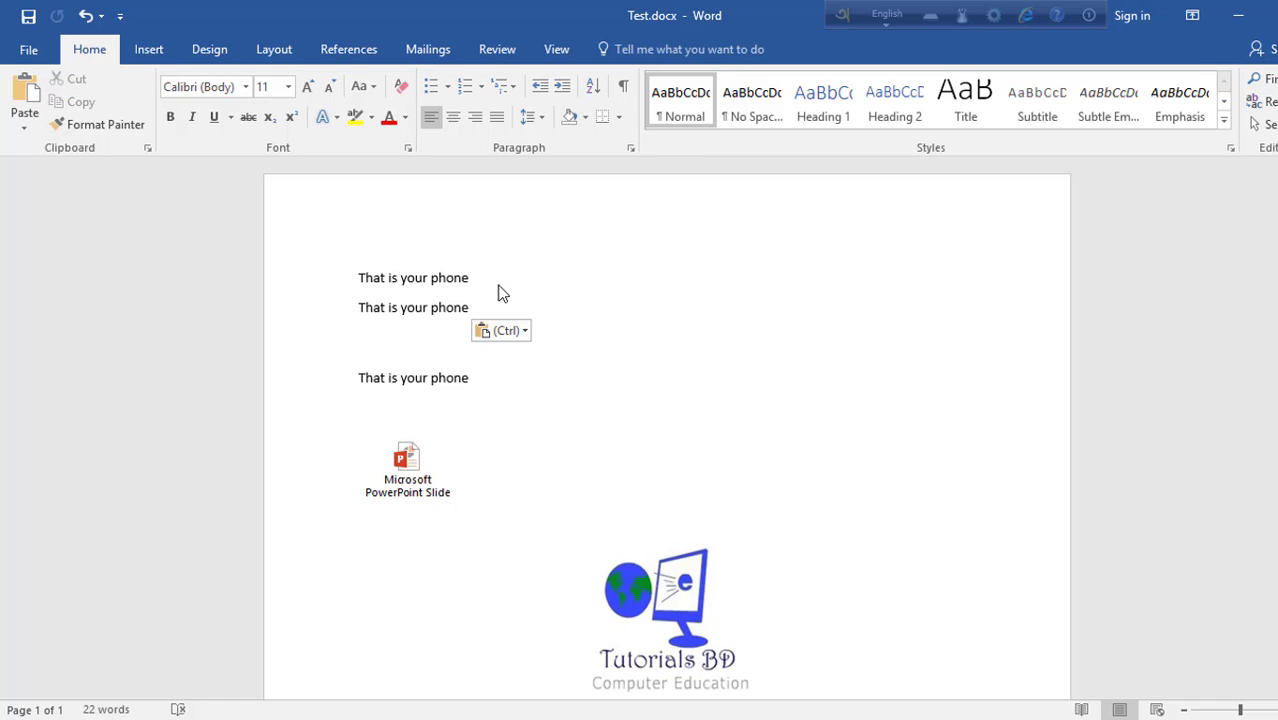